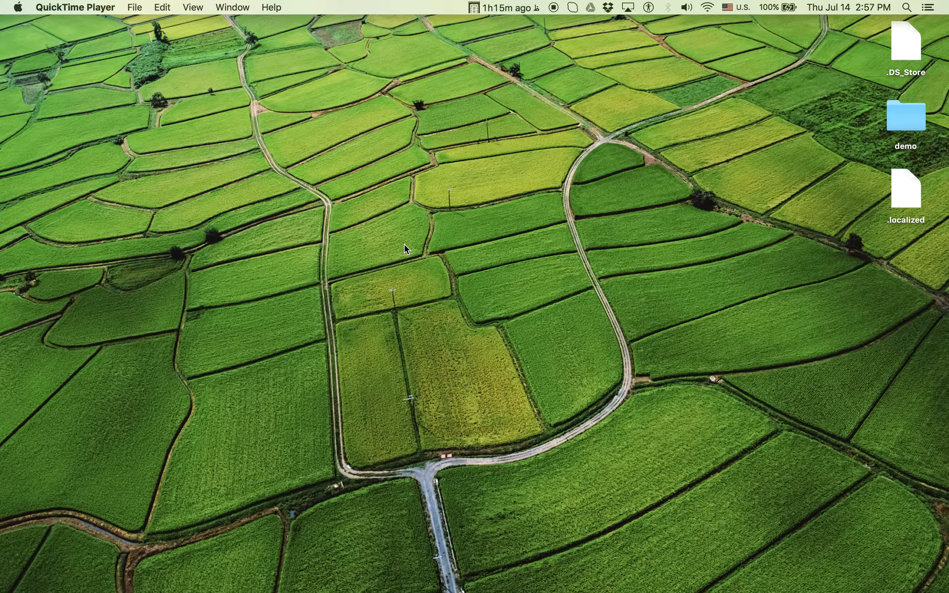
Step: Launch the Protégé application
key("super+space")
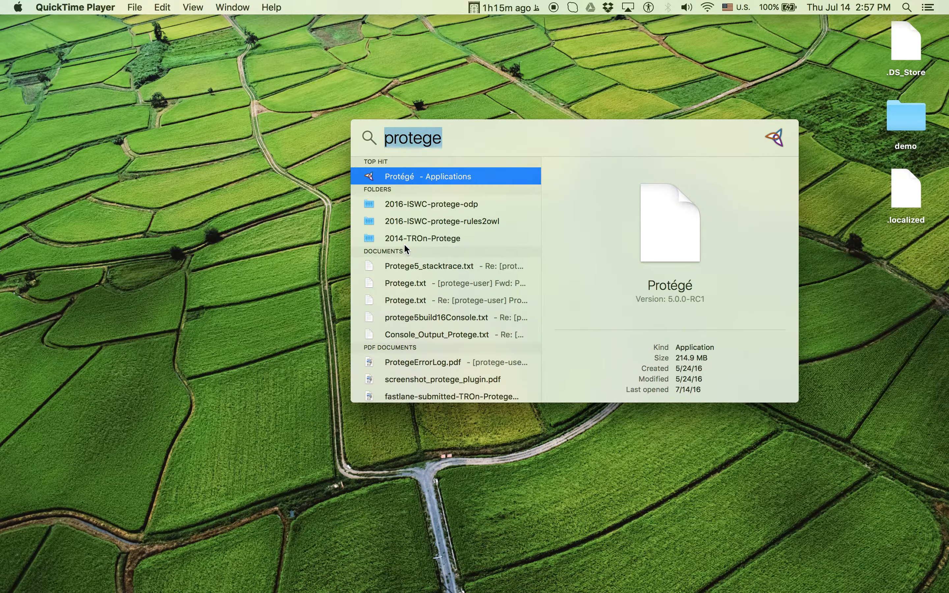
type("Protege")
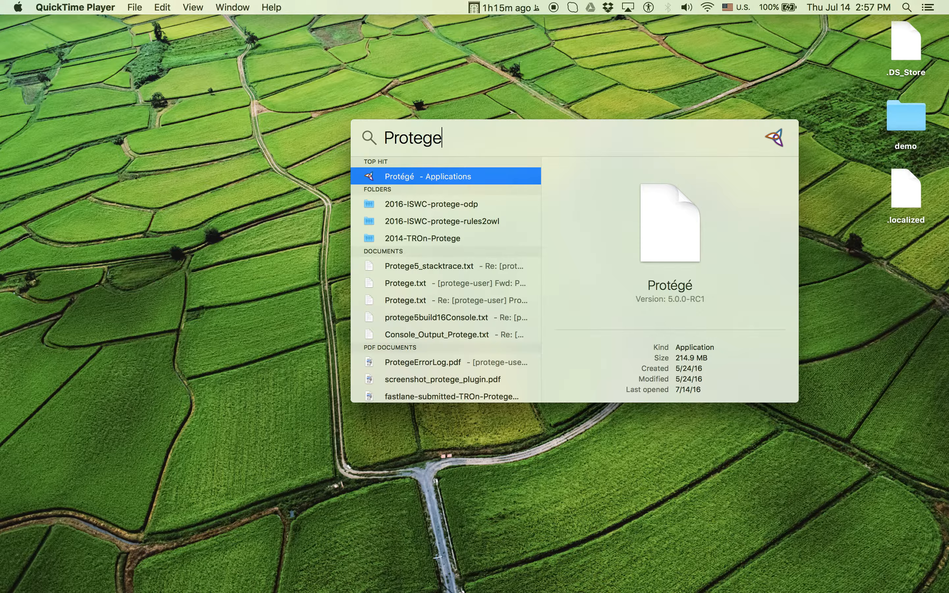
key("Return")
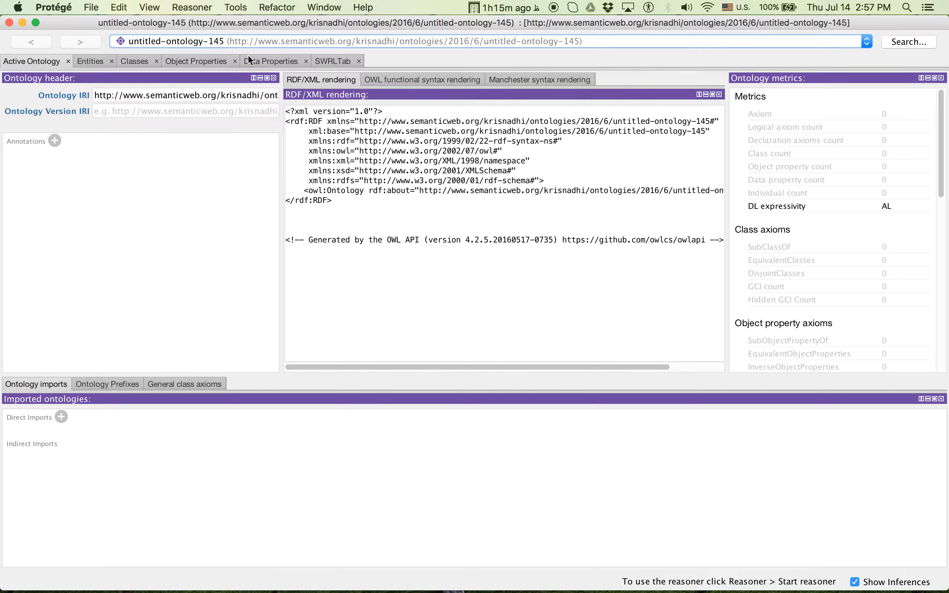
Step: Check for plugins and install OWLAx: OWL Axiomatizer version 0.0.1
left_click(91, 8)
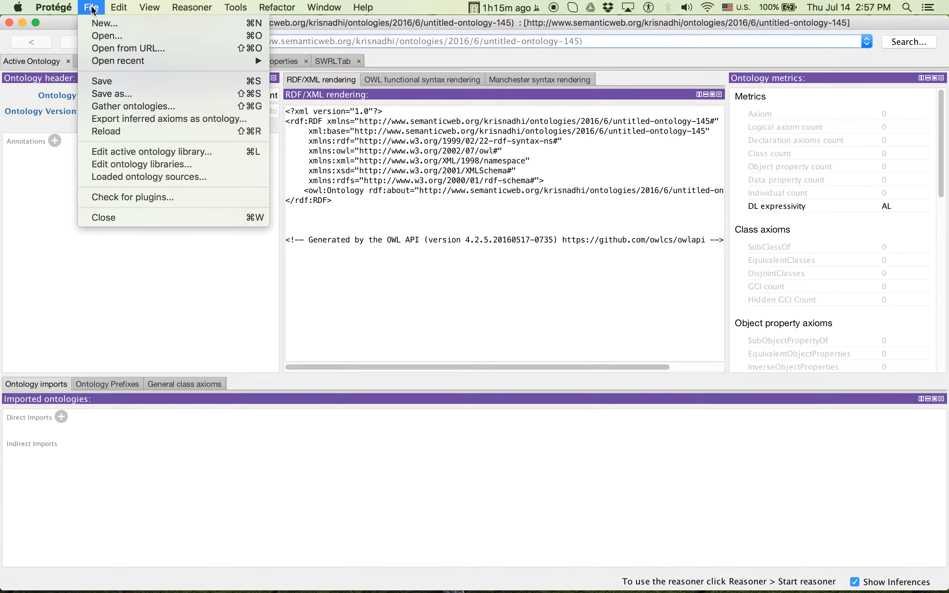
left_click(131, 197)
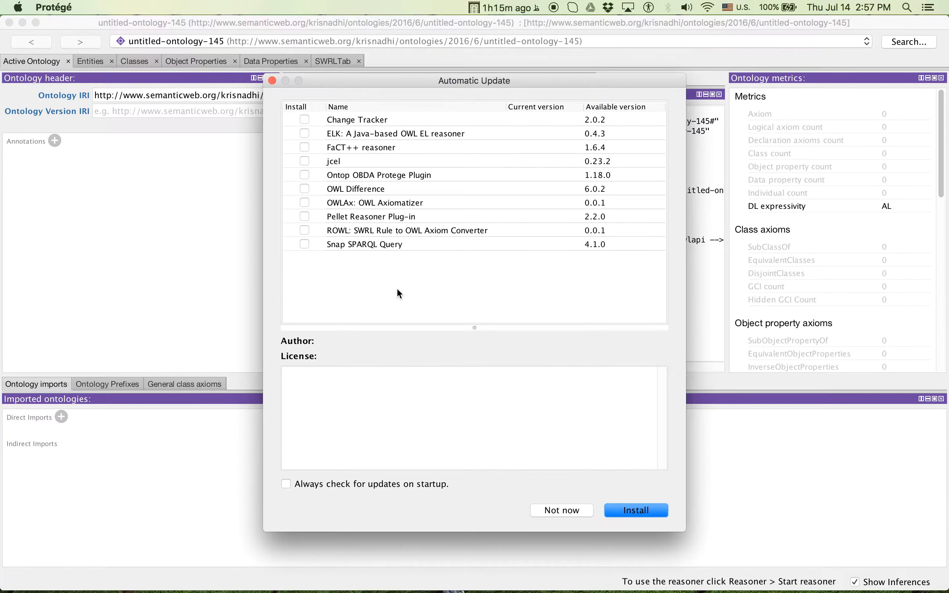
left_click(305, 202)
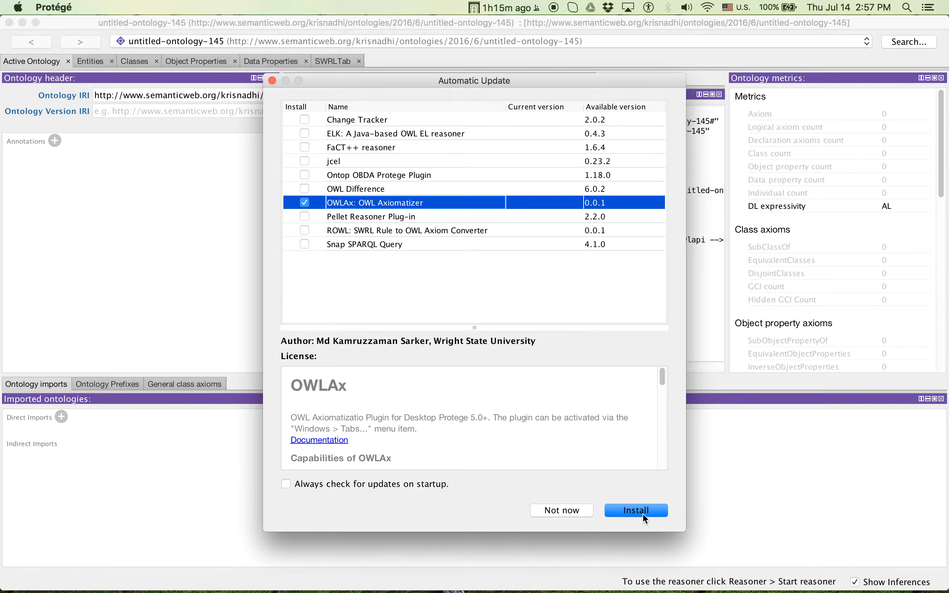
left_click(627, 510)
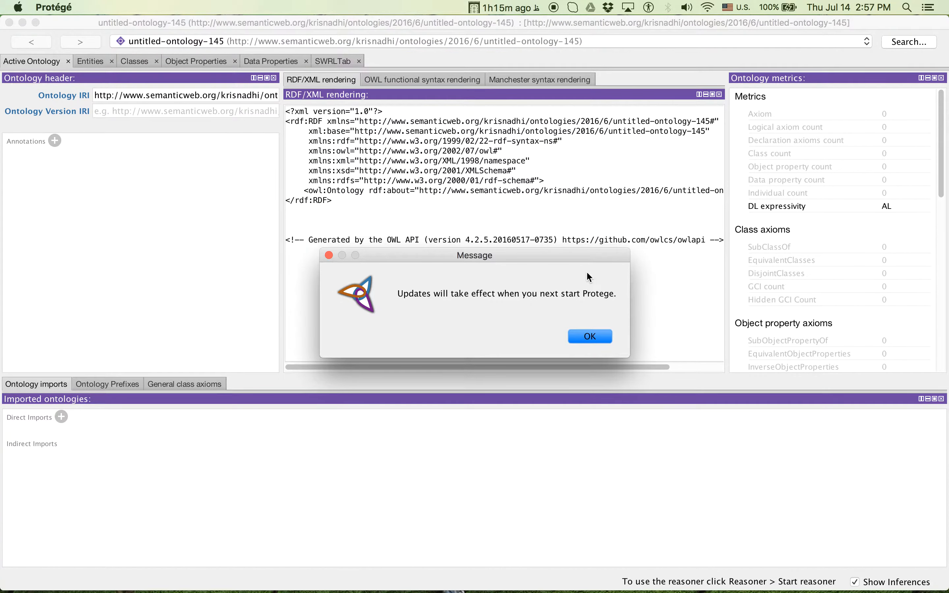
left_click(590, 336)
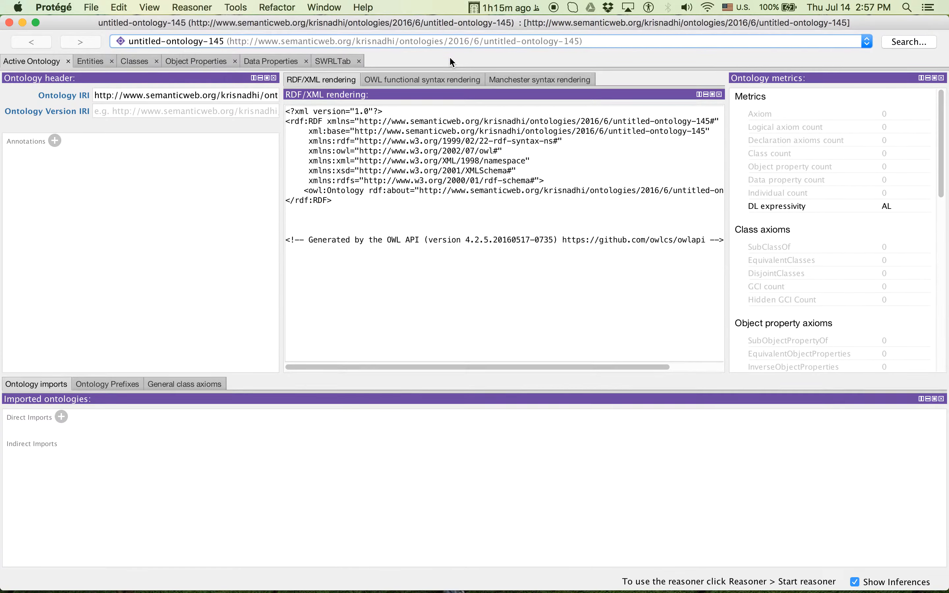
Step: Quit and relaunch Protégé to load the installed plugin
key("super+q")
key("super+space")
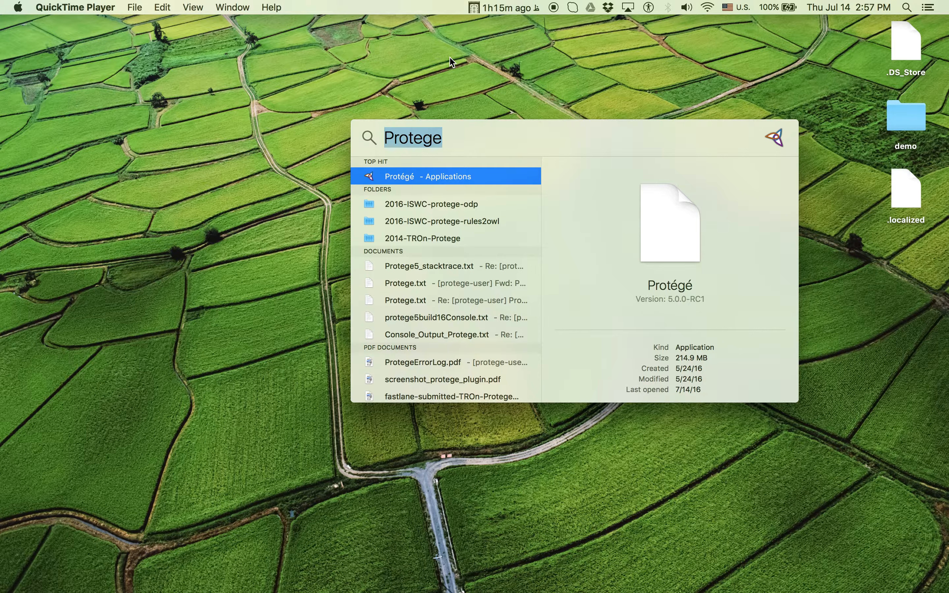
key("Return")
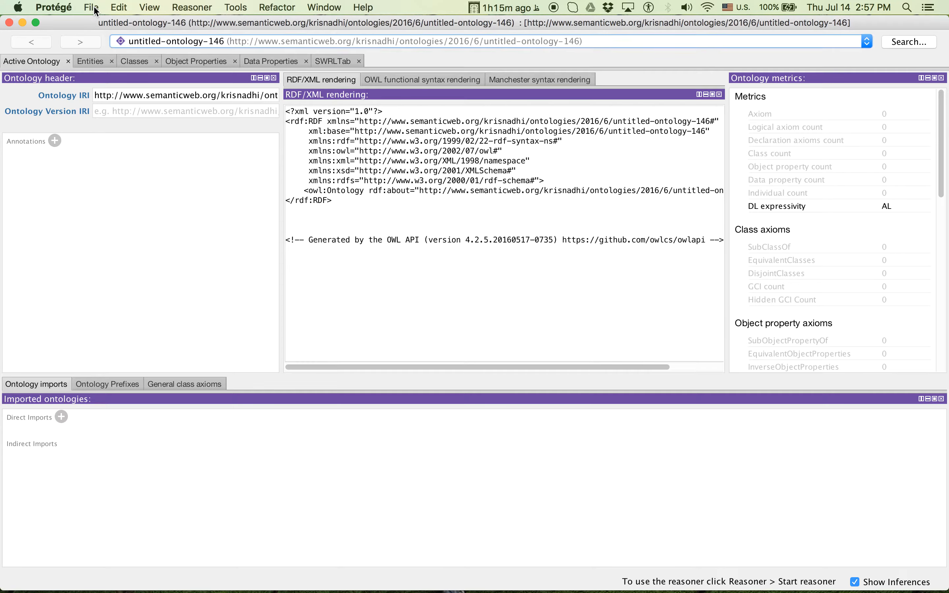
Step: Check the list of available plugins for OWLAx and dismiss it without installing anything
left_click(96, 11)
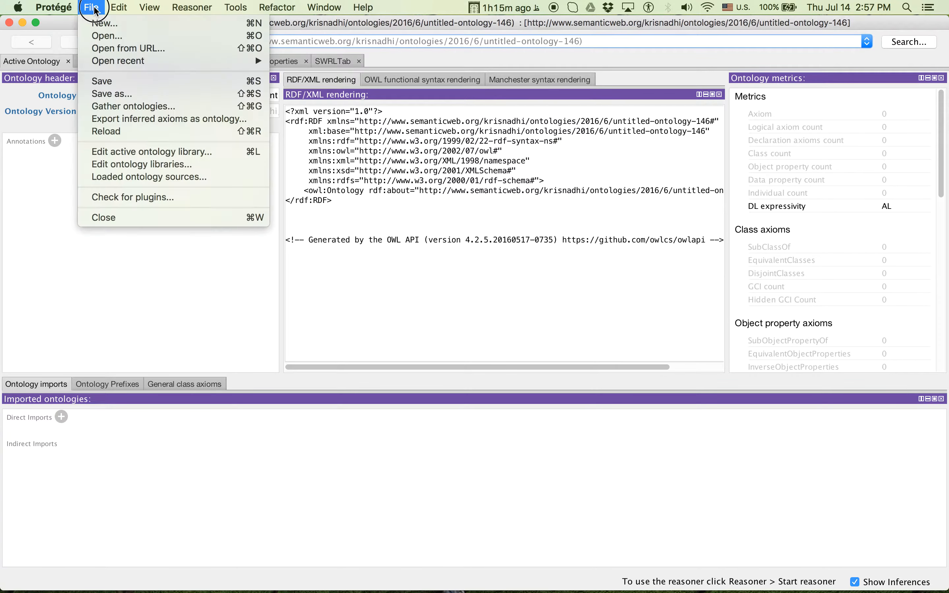
left_click(154, 198)
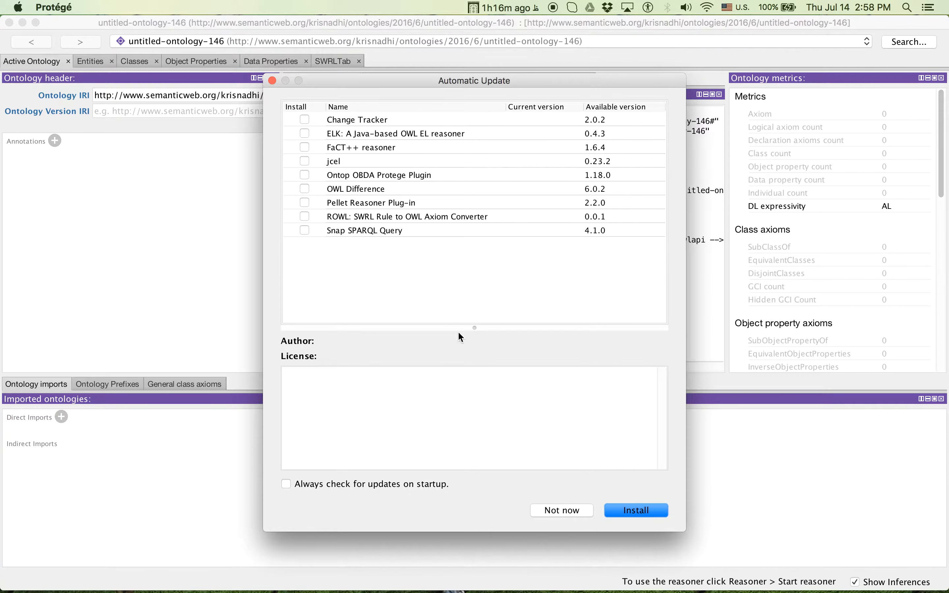
left_click(576, 509)
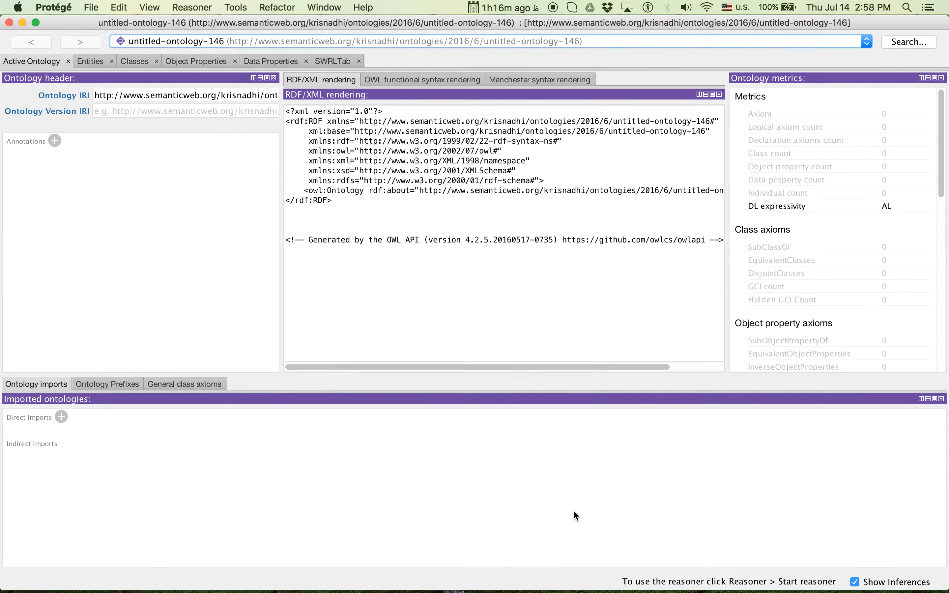
Step: Enable the OWLAx view in the workspace and bring it to the front
left_click(325, 7)
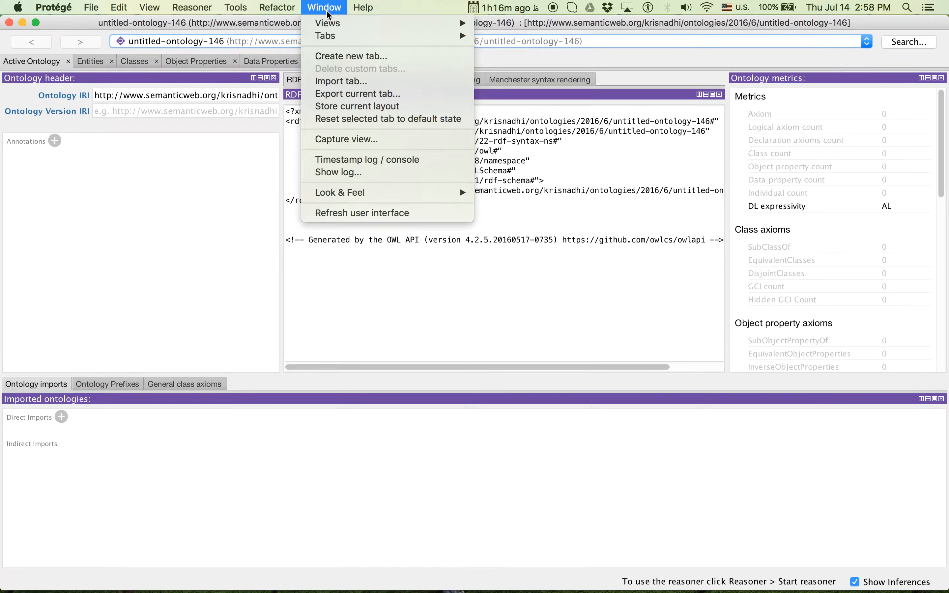
mouse_move(330, 35)
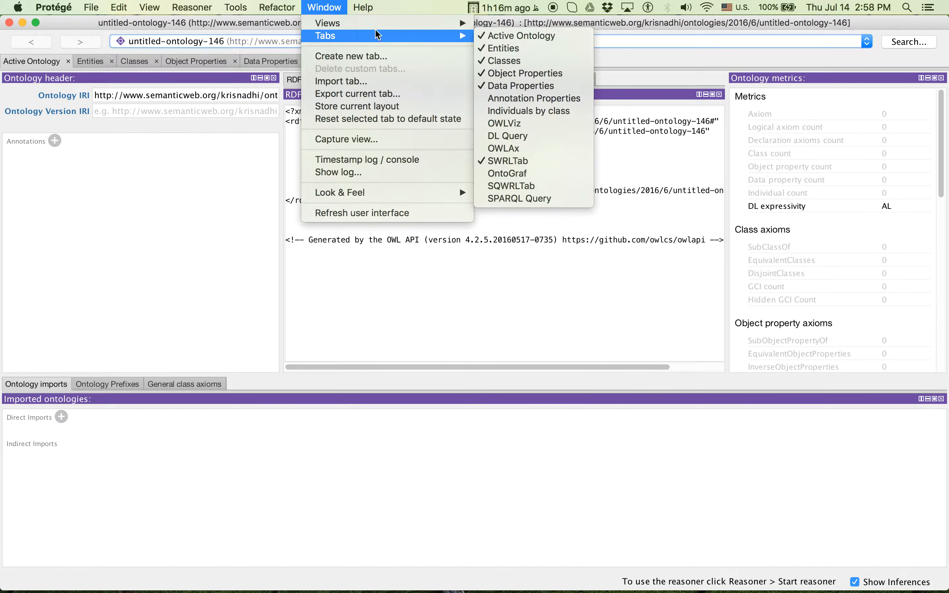
left_click(545, 147)
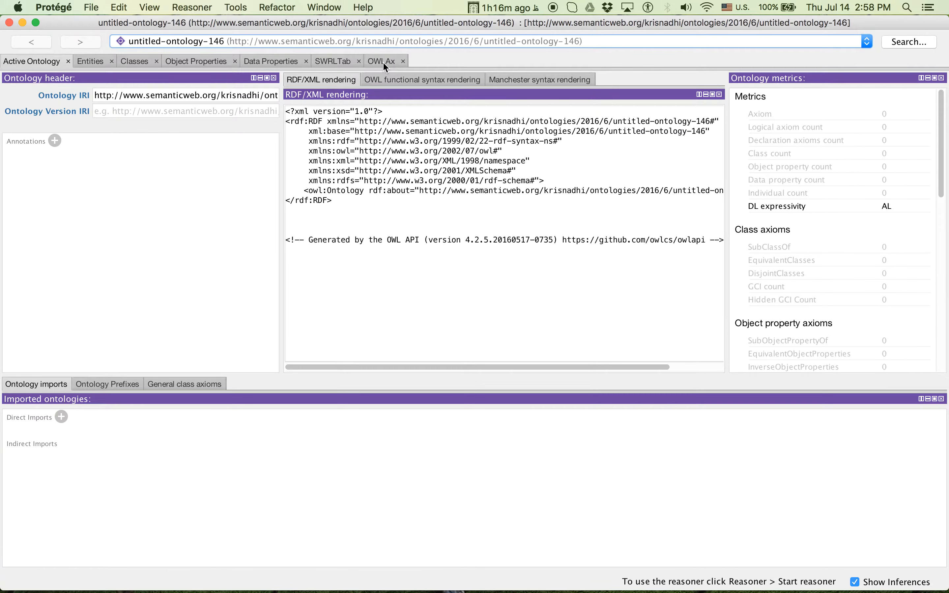
left_click(383, 63)
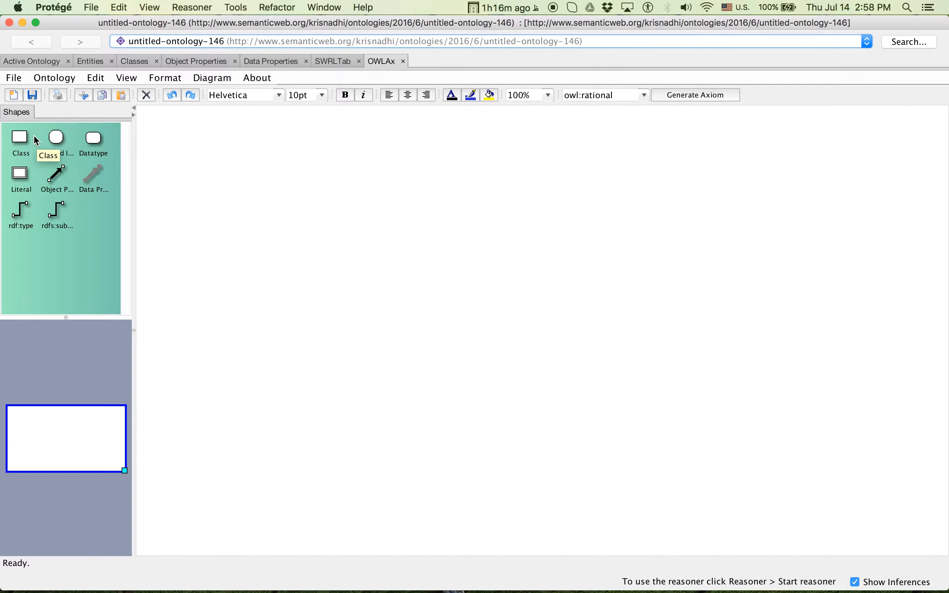
Step: Examine the node and edge shapes in the OWLAx palette, from Class and Named Individual through rdf:type and rdfs:subClassOf
left_click(21, 148)
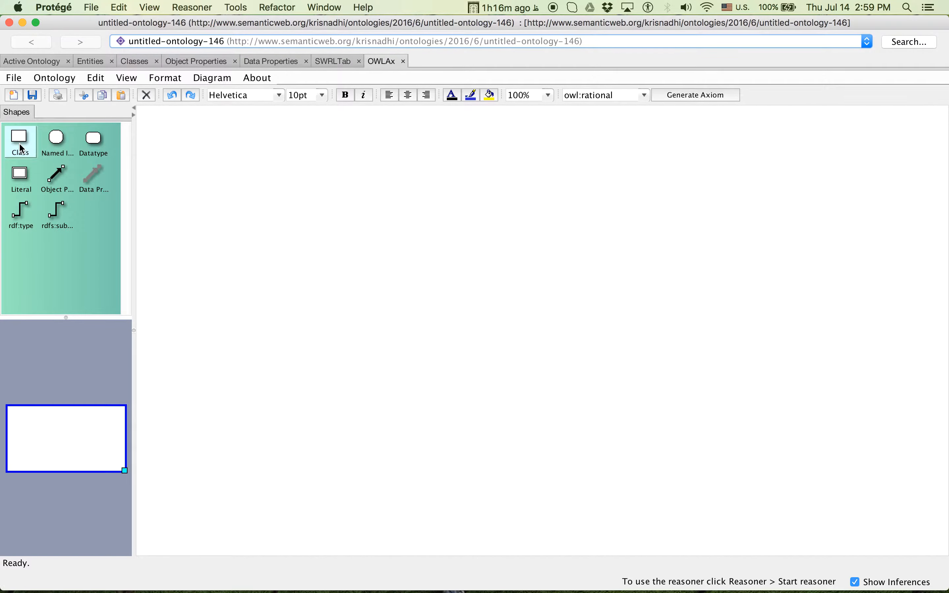
left_click(65, 140)
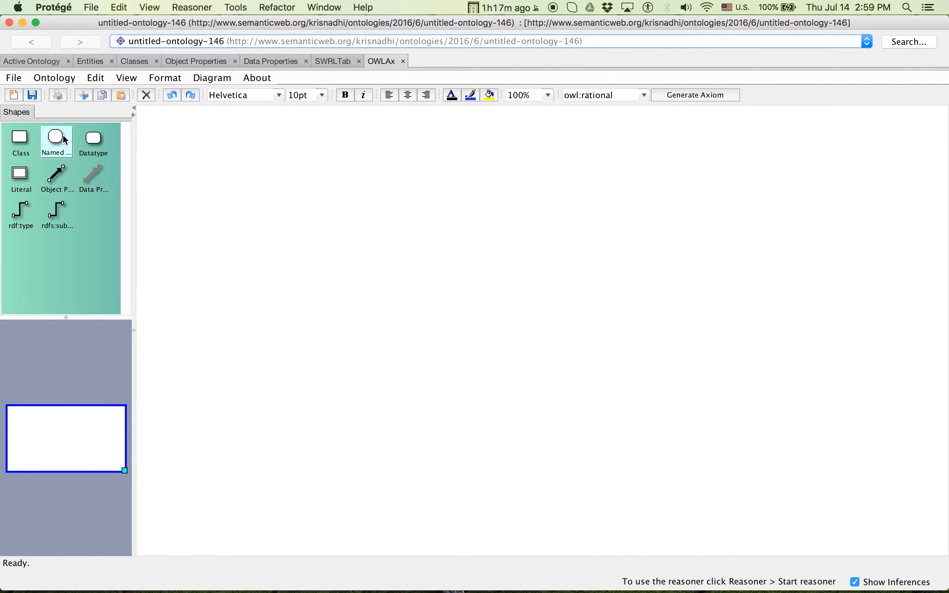
left_click(102, 141)
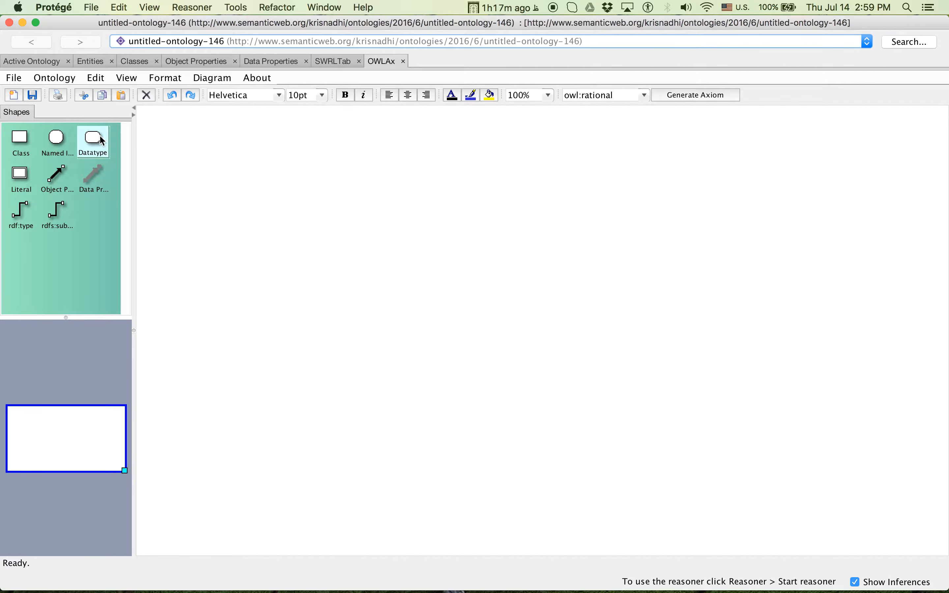
left_click(18, 183)
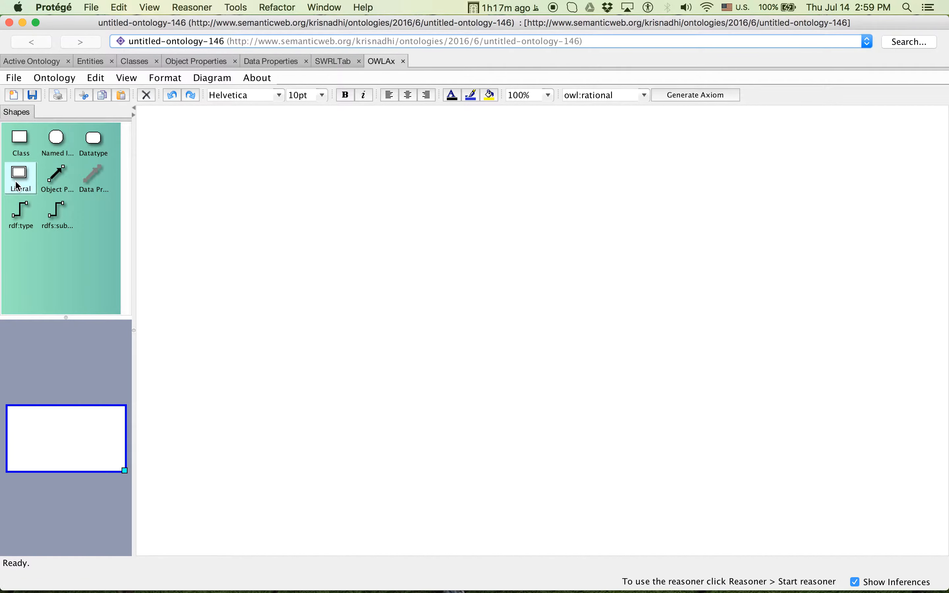
left_click(25, 146)
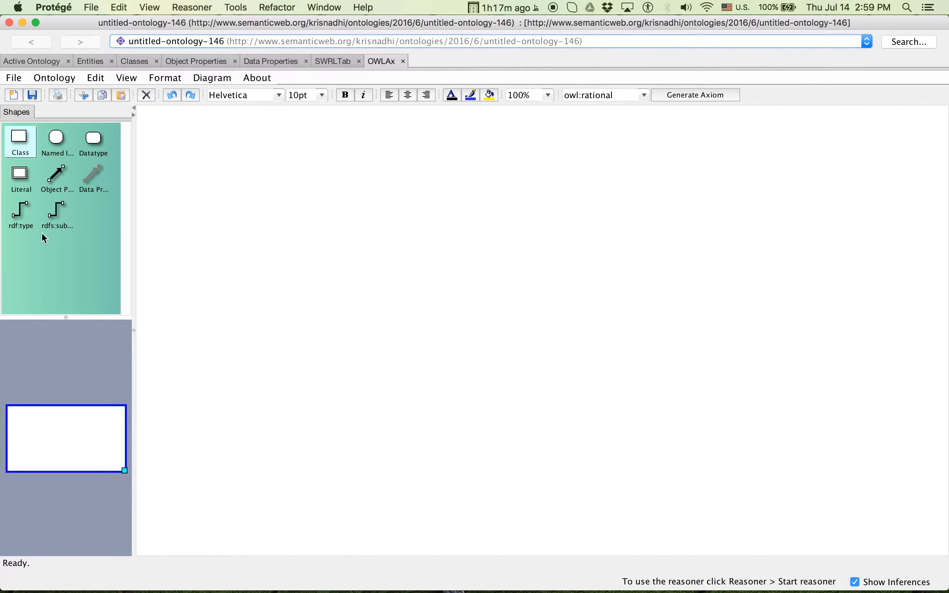
left_click(58, 175)
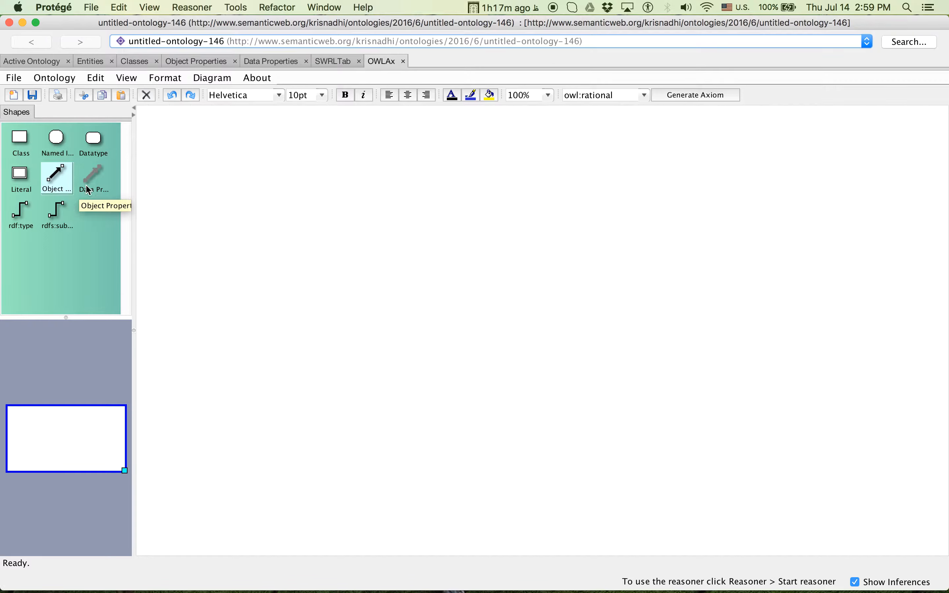
left_click(93, 177)
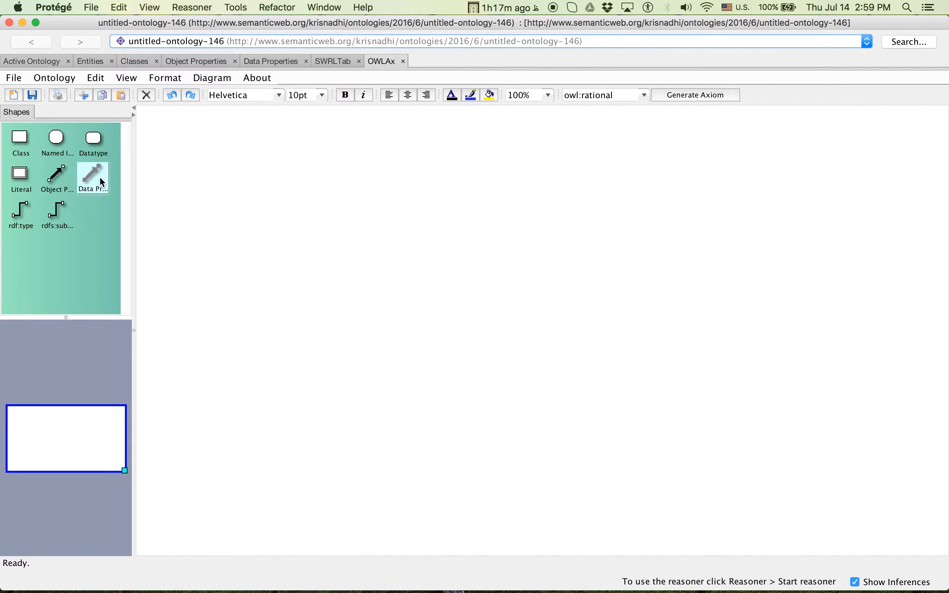
left_click(25, 215)
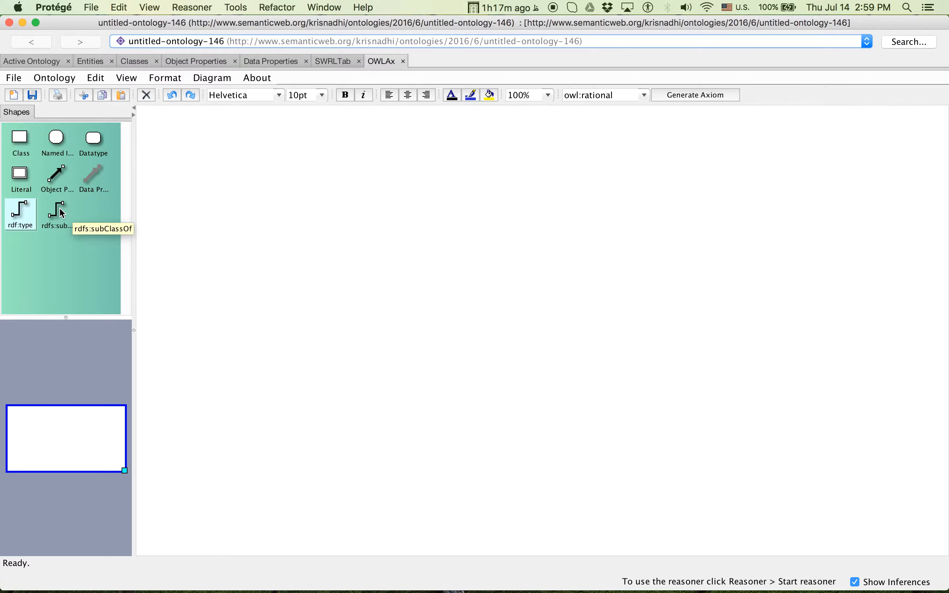
left_click(62, 214)
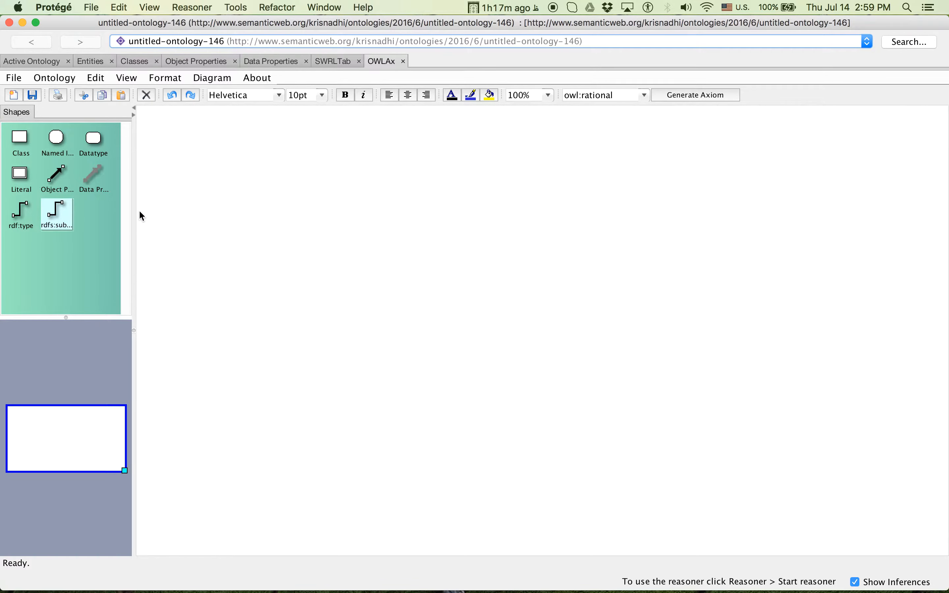
left_click(103, 247)
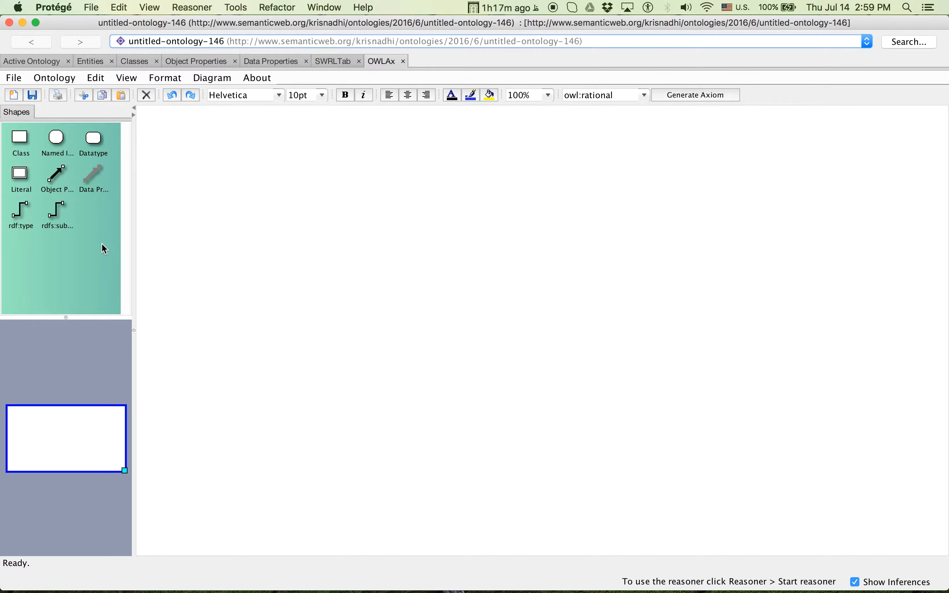
Step: Add a Class node labelled Disease near the upper-left corner of the empty diagram
left_click(23, 146)
left_click_drag(22, 146, 202, 150)
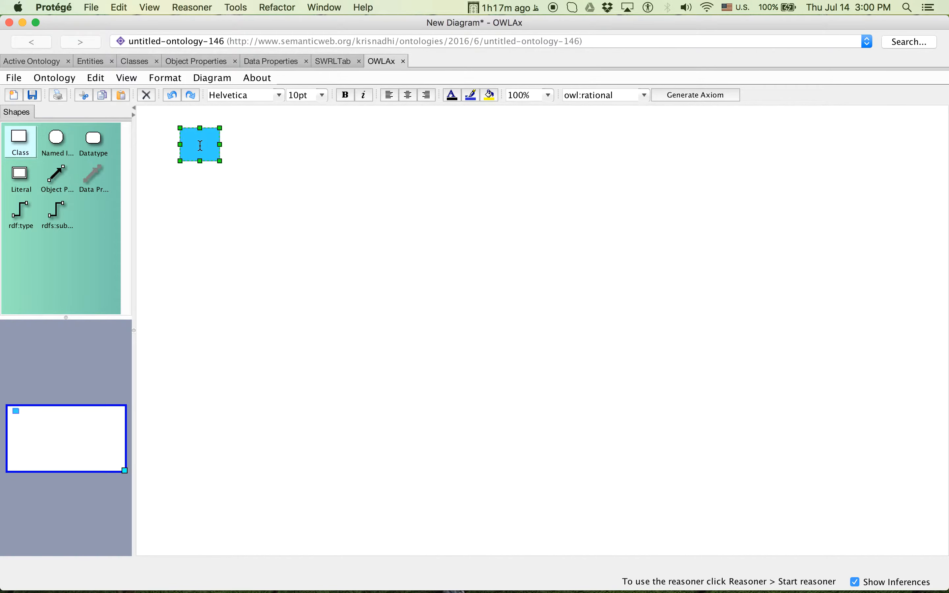
type("Disease")
left_click(281, 185)
Step: Add a Class node labelled Dermatopythosis below Disease and widen it to fit its label
left_click_drag(20, 148, 203, 293)
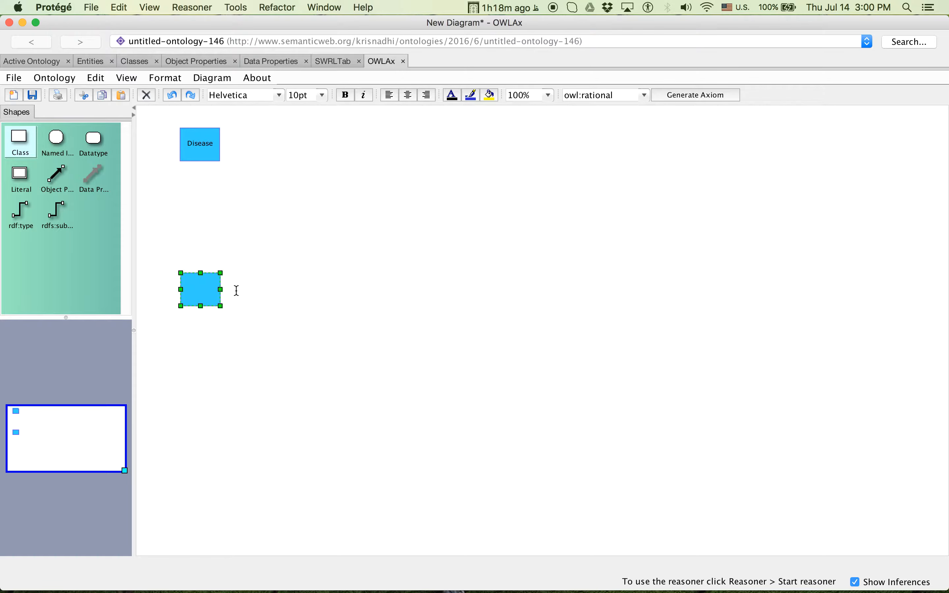
type("Dermatopythosis")
left_click(255, 327)
left_click(198, 296)
left_click_drag(222, 294, 259, 292)
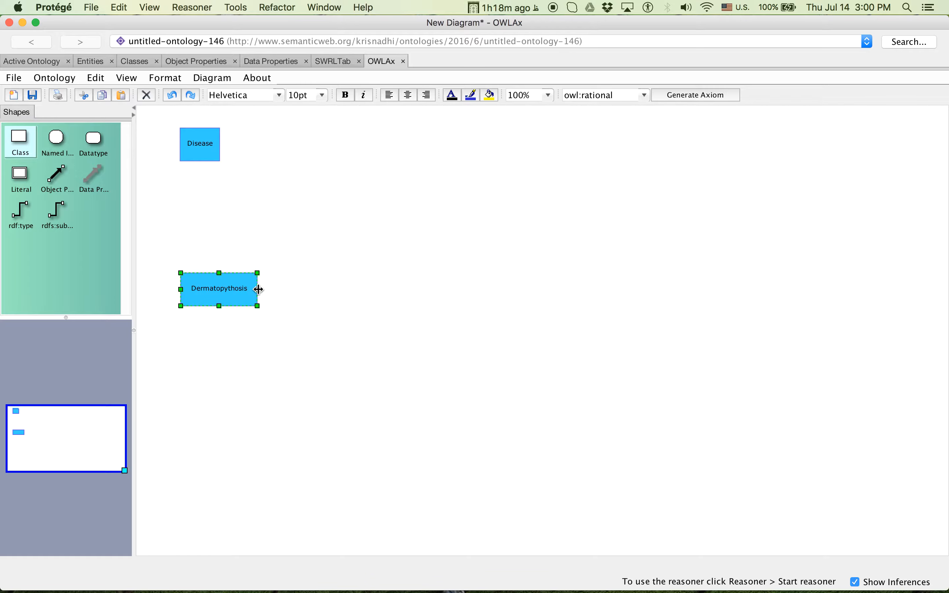
Step: Examine the formatting options available for the Dermatopythosis and Disease class nodes
right_click(228, 301)
mouse_move(271, 392)
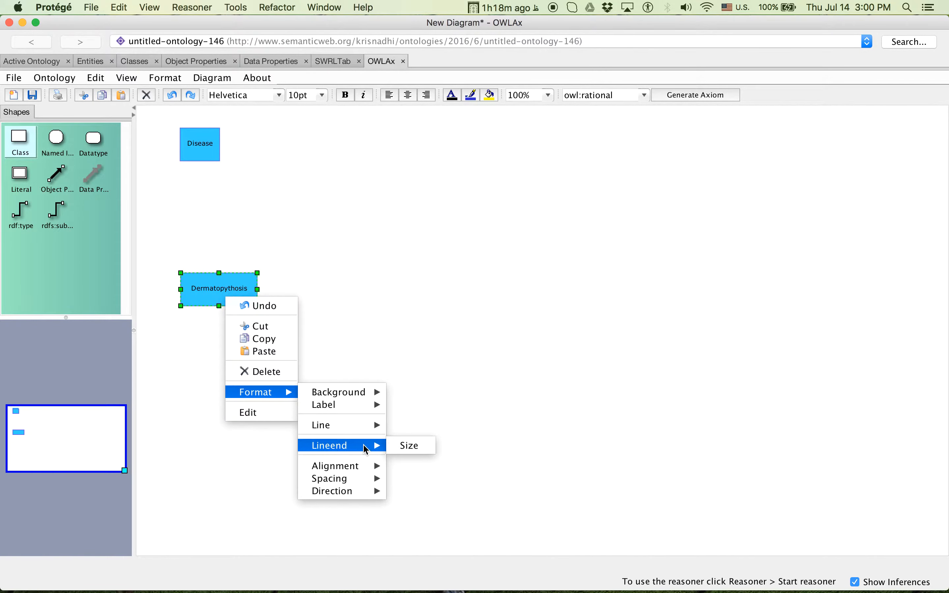
mouse_move(363, 385)
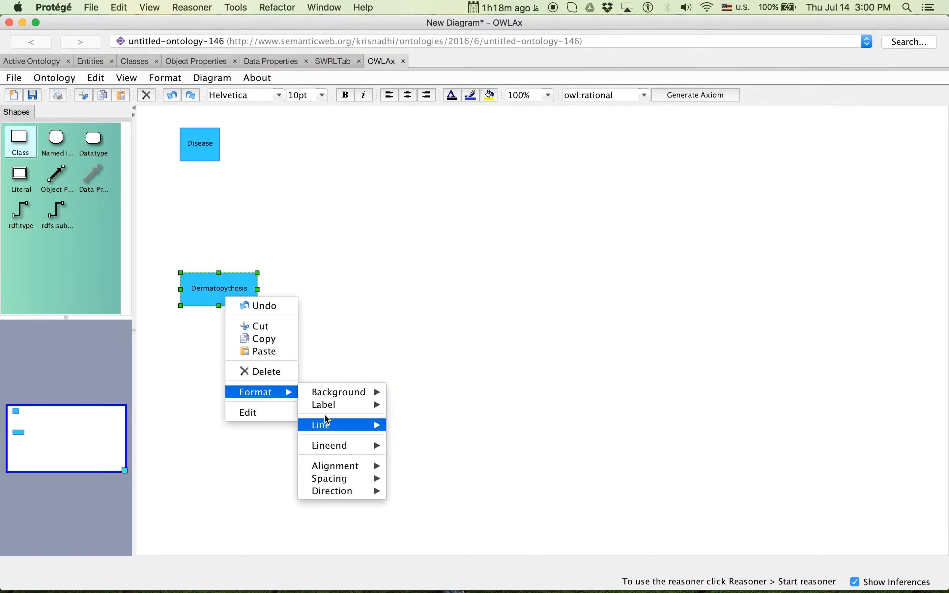
left_click(220, 224)
left_click(204, 156)
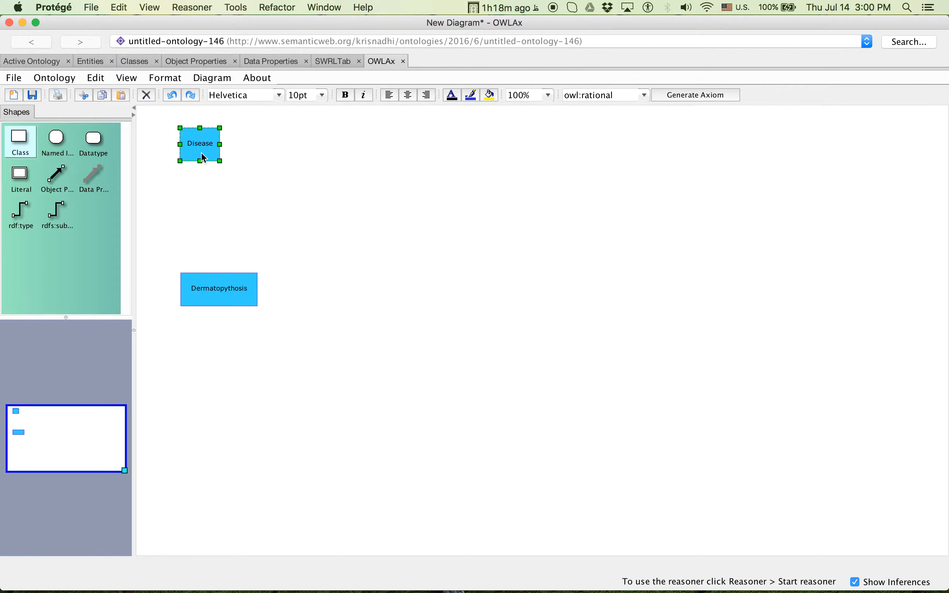
left_click(178, 81)
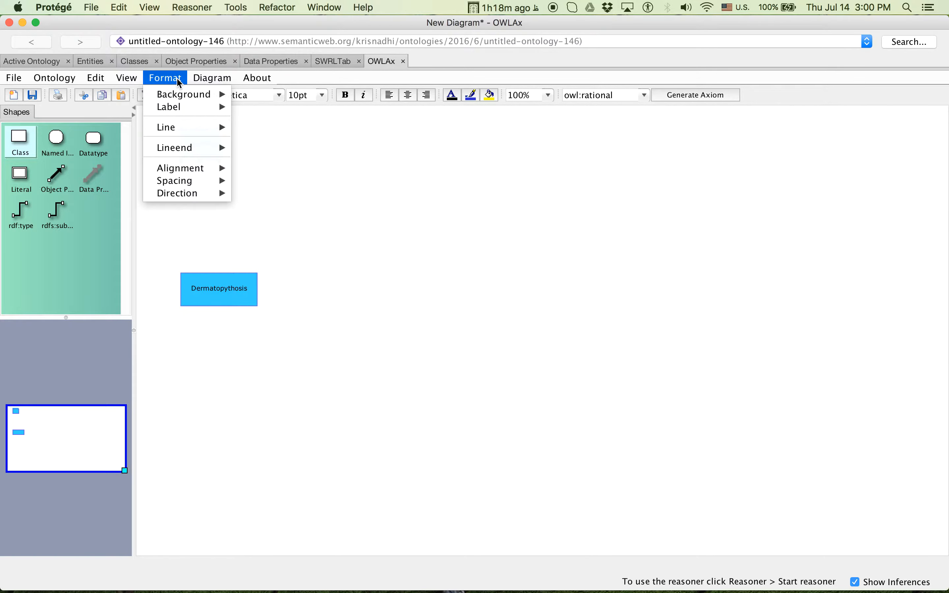
left_click(178, 81)
left_click(49, 81)
left_click(12, 81)
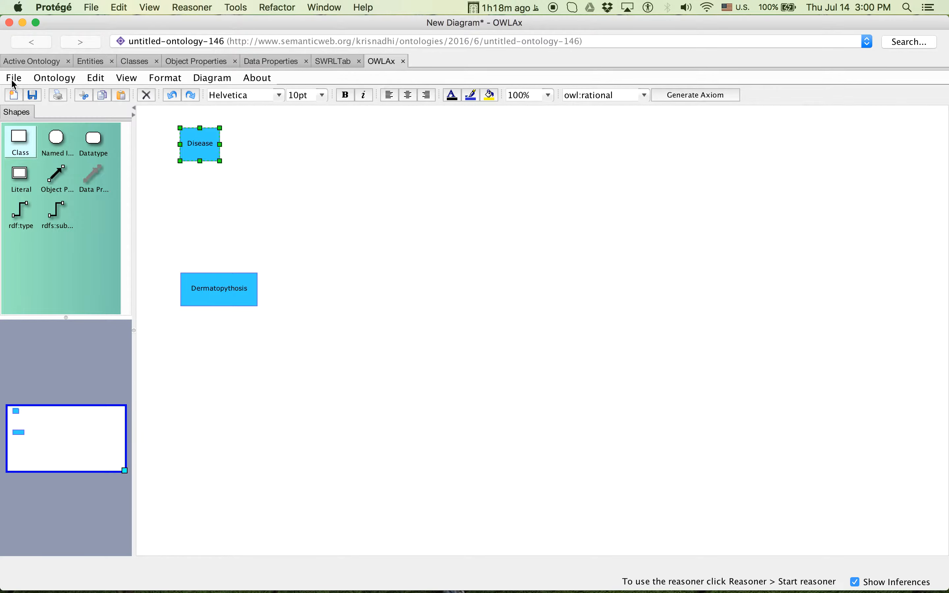
Step: Move the Disease node slightly to the right so it sits above the Dermatopythosis node
left_click(213, 78)
left_click(269, 79)
left_click_drag(202, 147, 226, 146)
left_click(287, 178)
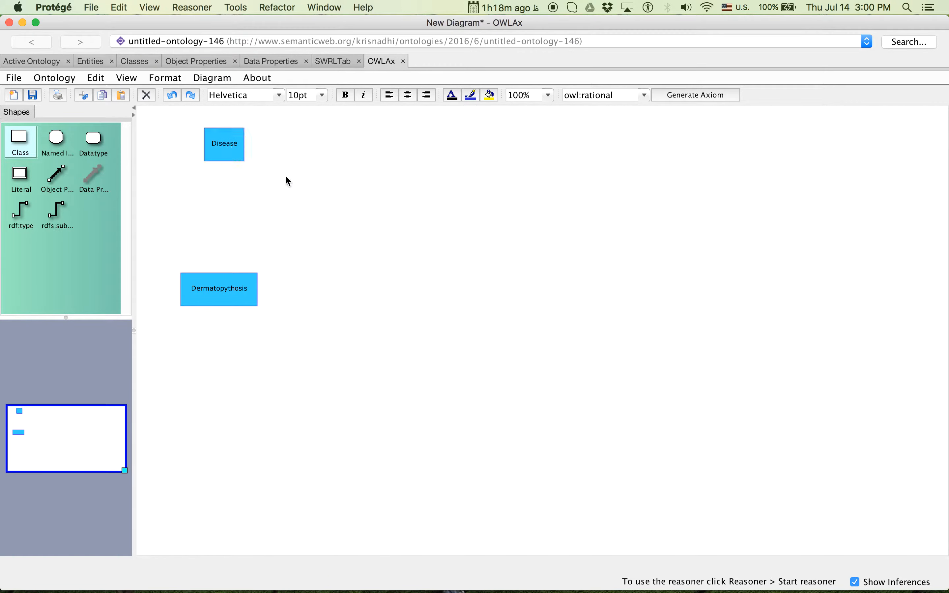
Step: Add an rdfs:subClassOf edge running from the Dermatopythosis node to the Disease node
left_click(59, 216)
left_click_drag(57, 214, 219, 291)
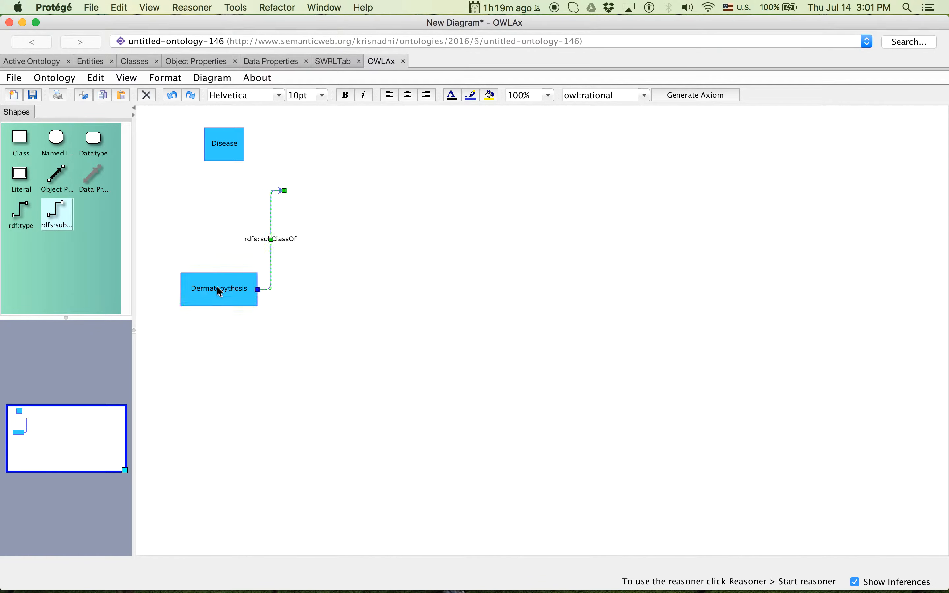
left_click_drag(287, 191, 219, 159)
left_click(344, 204)
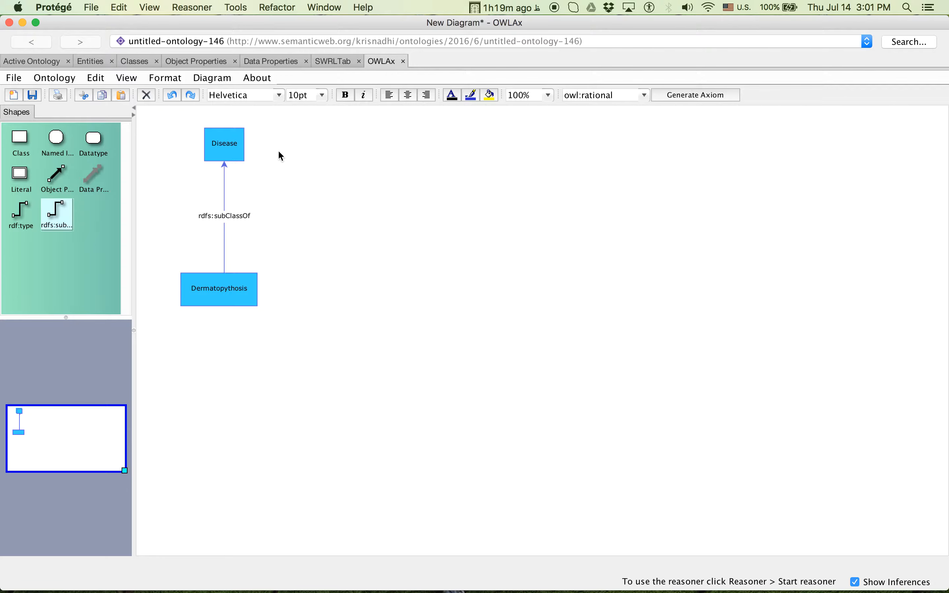
left_click(52, 62)
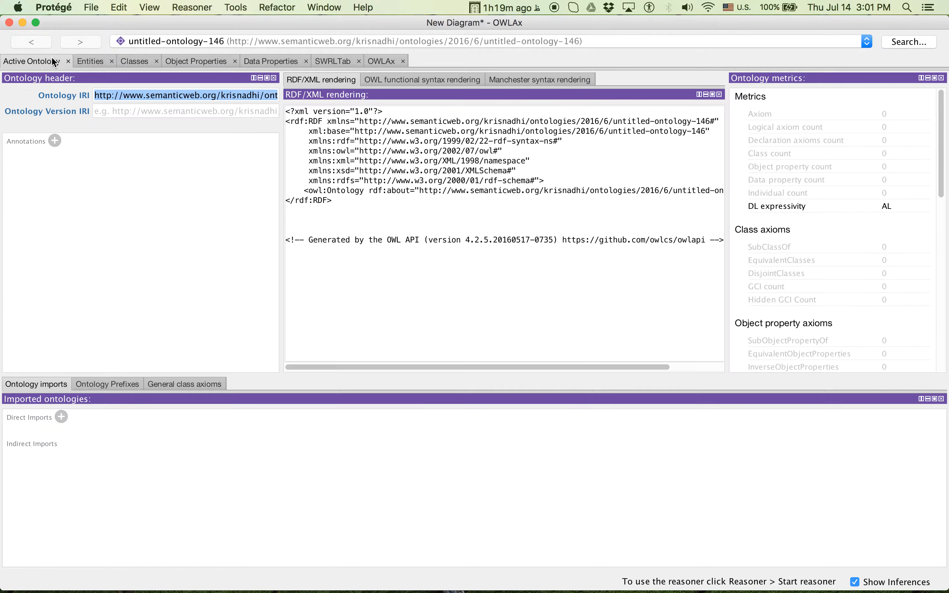
left_click(125, 95)
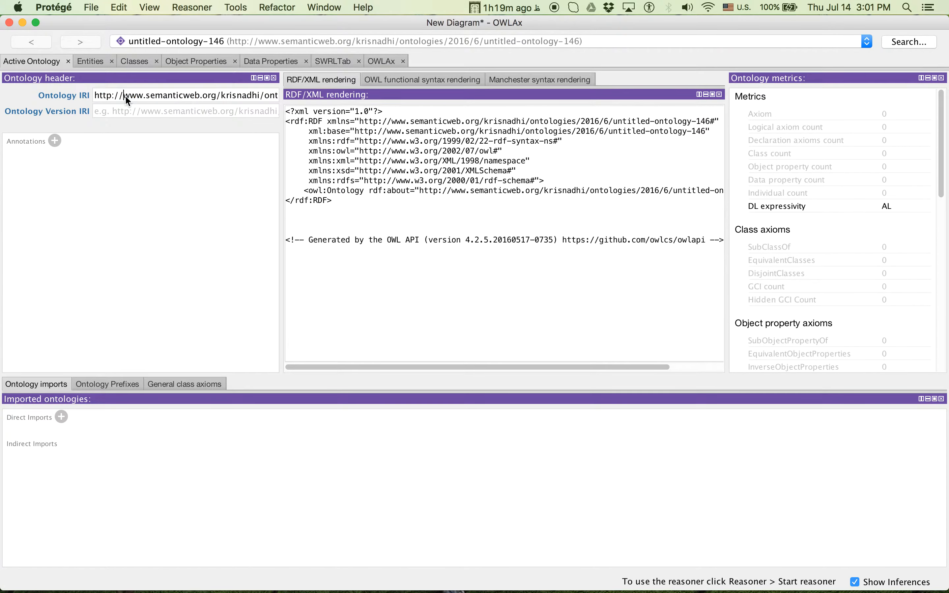
left_click_drag(122, 95, 371, 112)
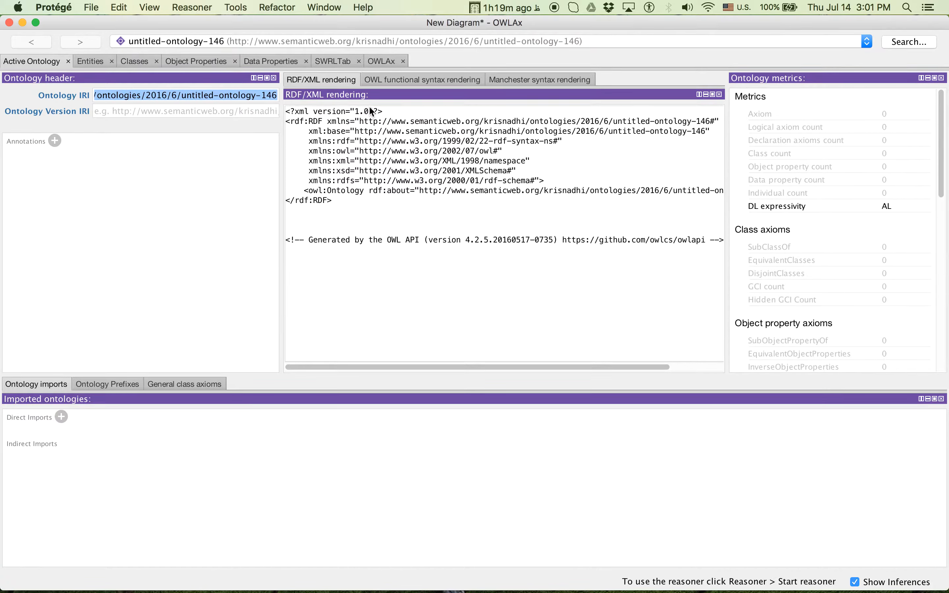
type("ww")
key("BackSpace")
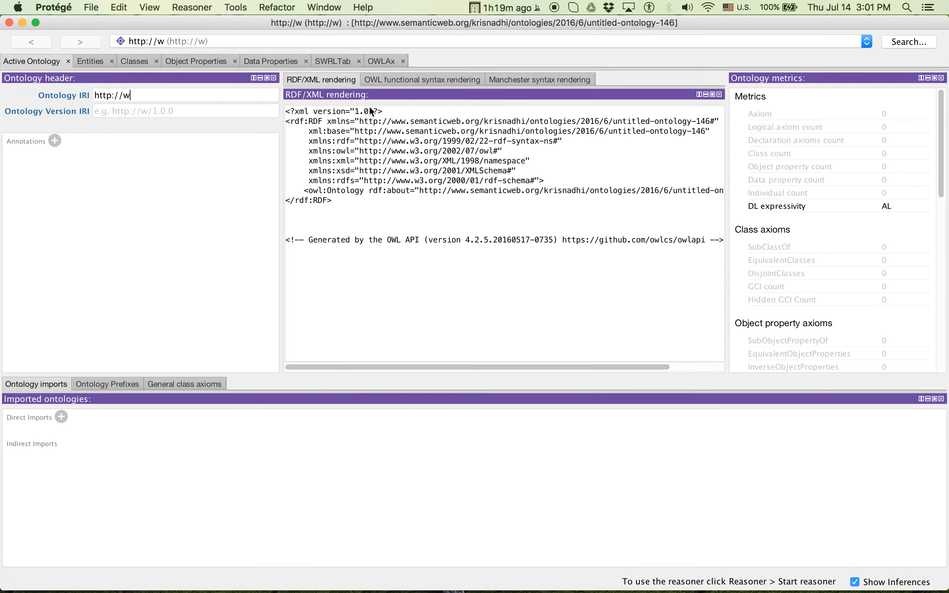
type("3id.org")
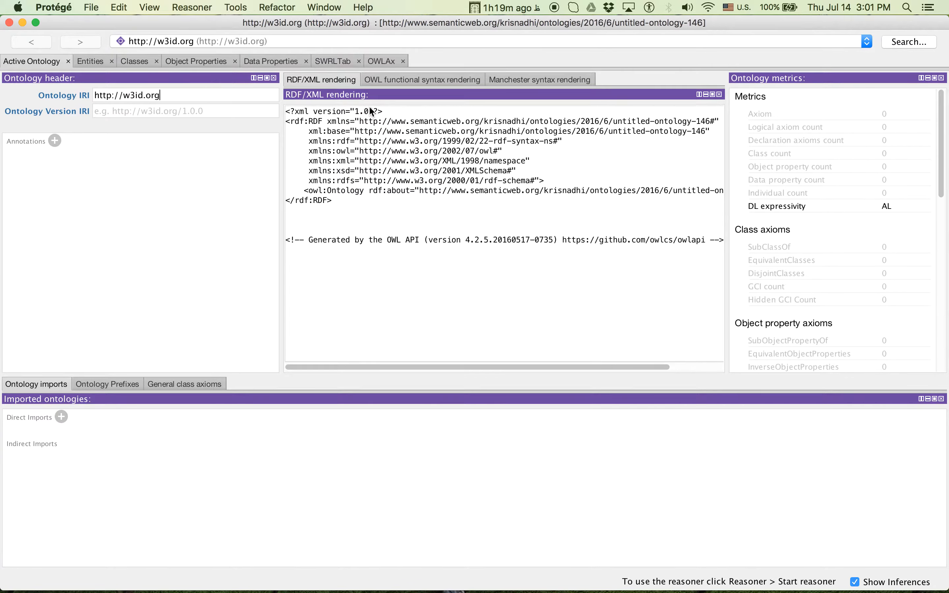
type("/owlax/")
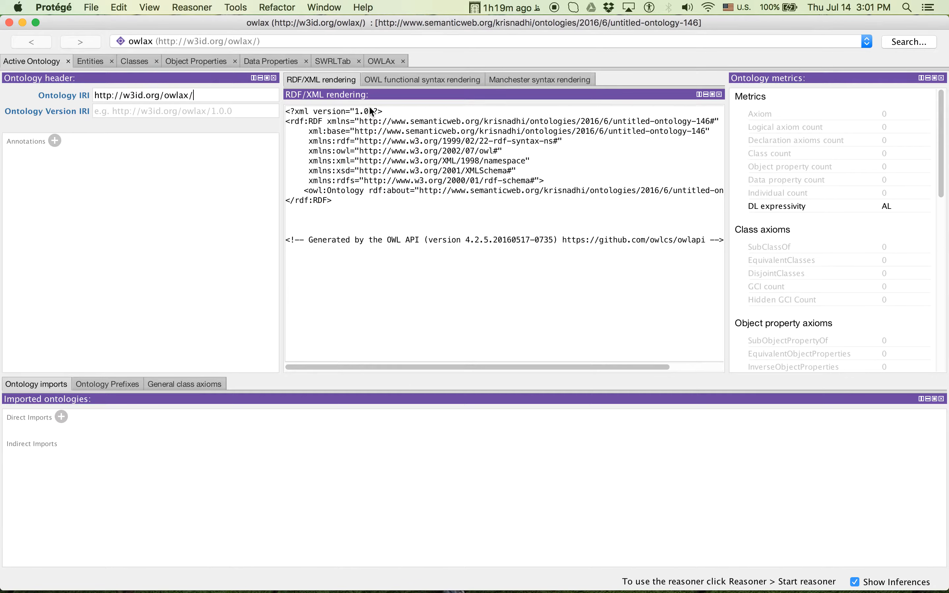
type("onto")
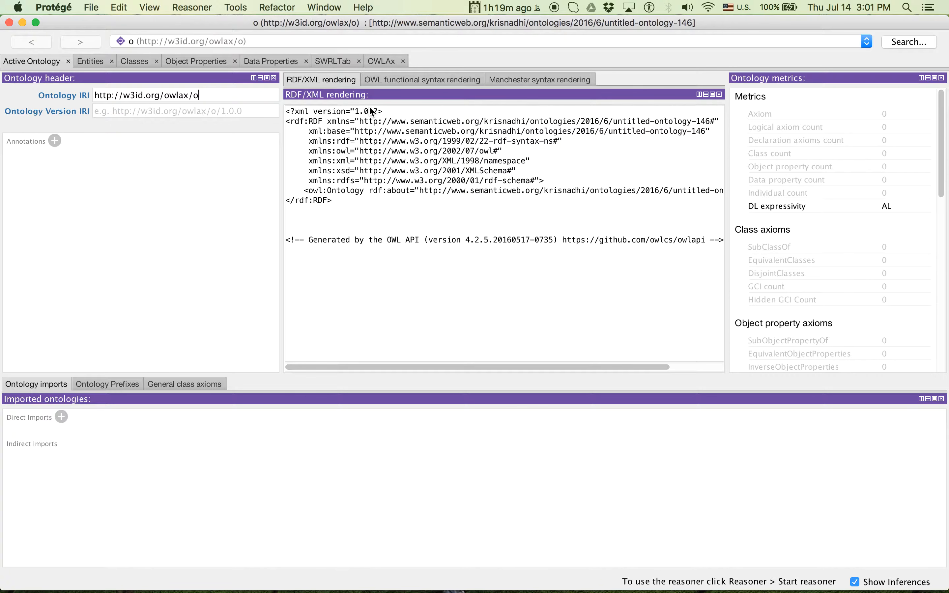
key("BackSpace")
key("BackSpace")
key("BackSpace")
key("BackSpace")
type("example")
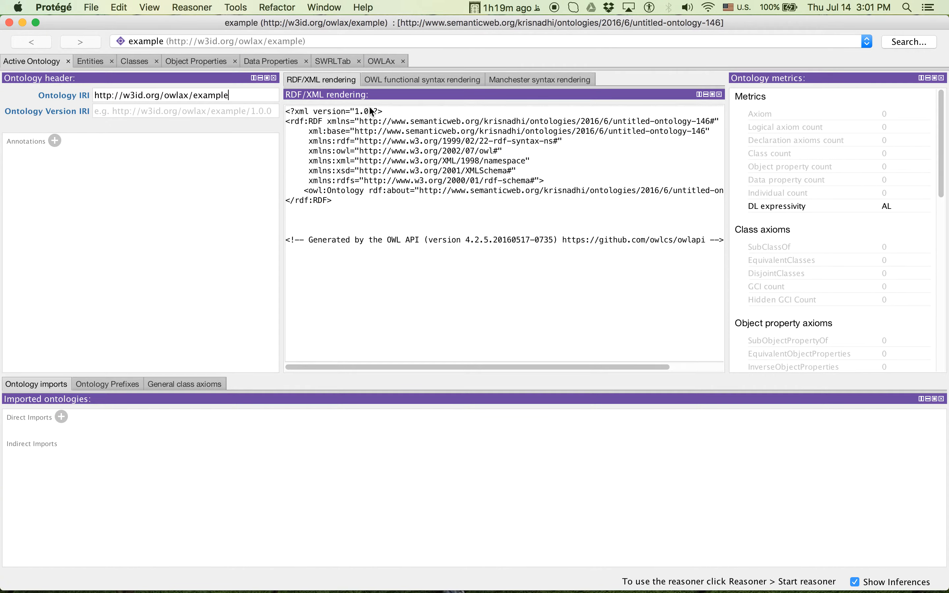
left_click(110, 383)
left_click(44, 383)
left_click_drag(228, 95, 93, 95)
key("super+c")
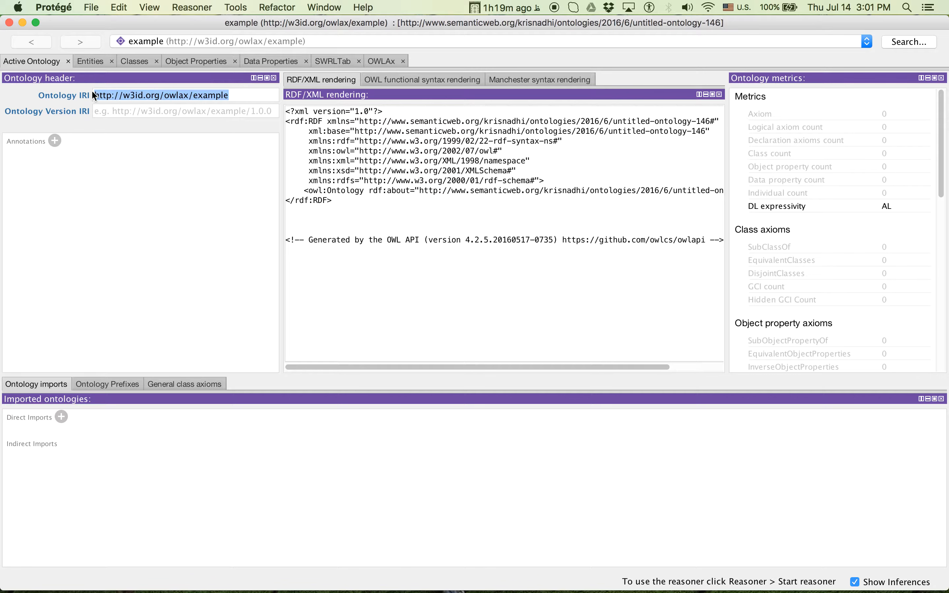
left_click(115, 383)
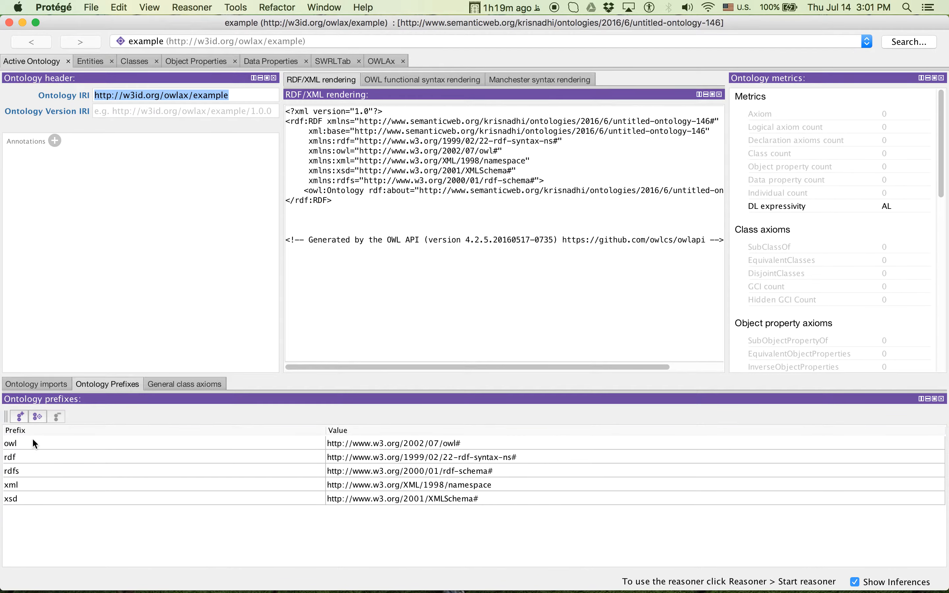
left_click(20, 416)
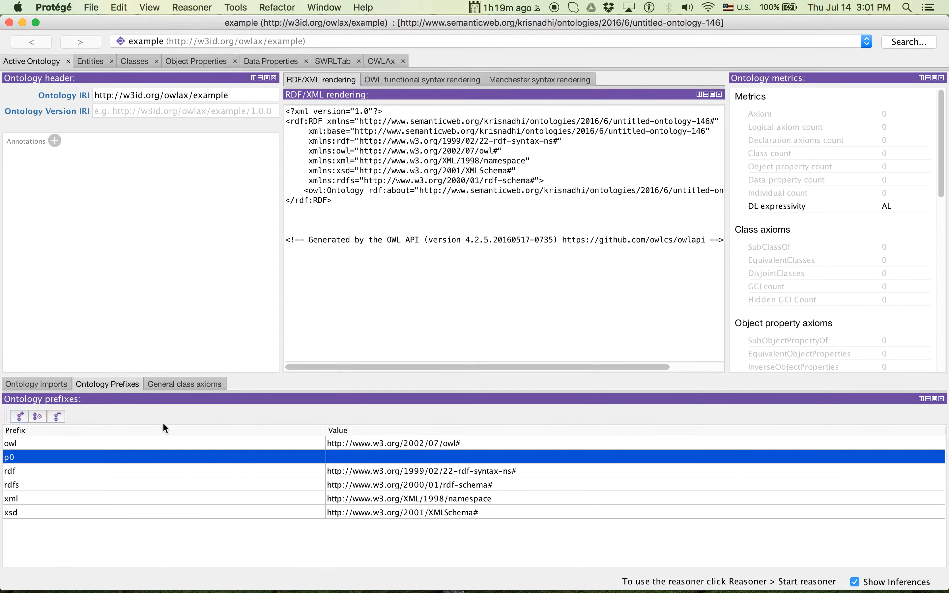
double_click(371, 458)
key("super+v")
type("#")
key("Return")
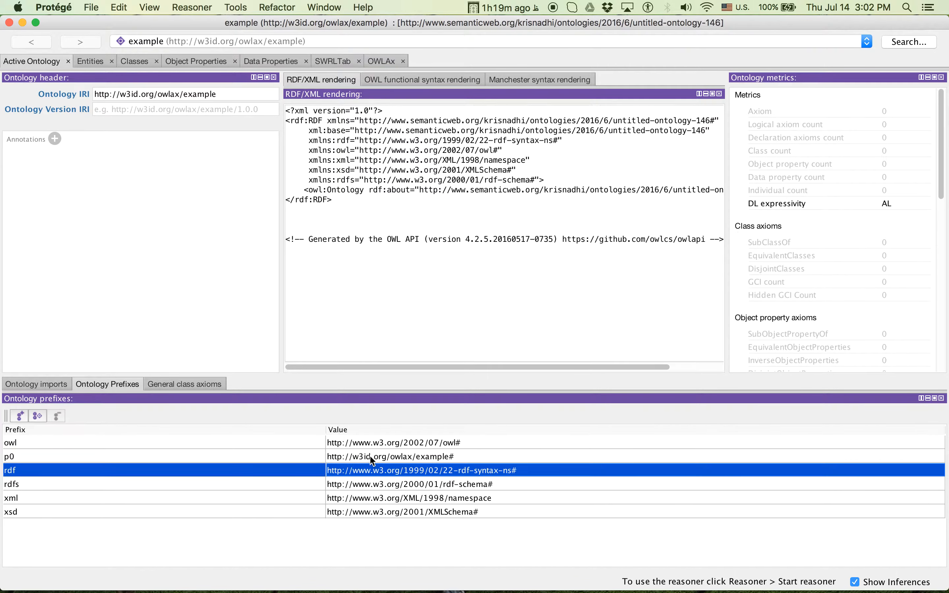
double_click(236, 455)
key("BackSpace")
key("BackSpace")
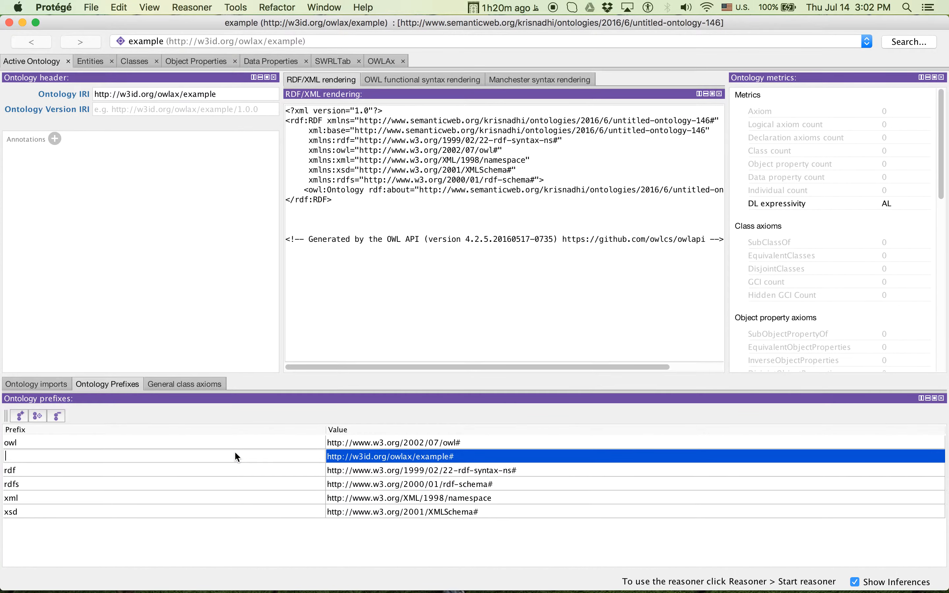
key("Return")
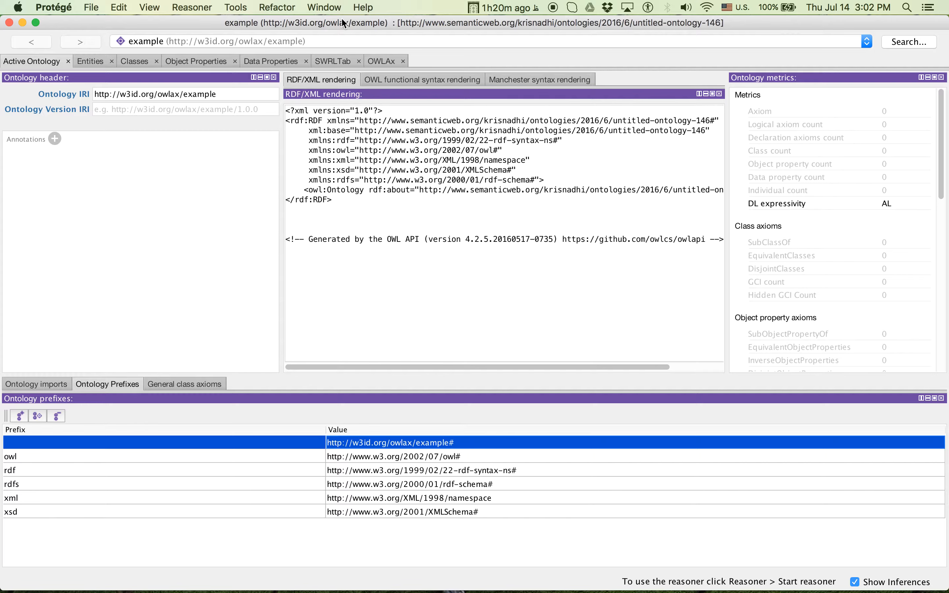
Step: Generate axioms from the OWLAx diagram and integrate the Dermatopythosis SubClassOf Disease axiom into the ontology
left_click(377, 62)
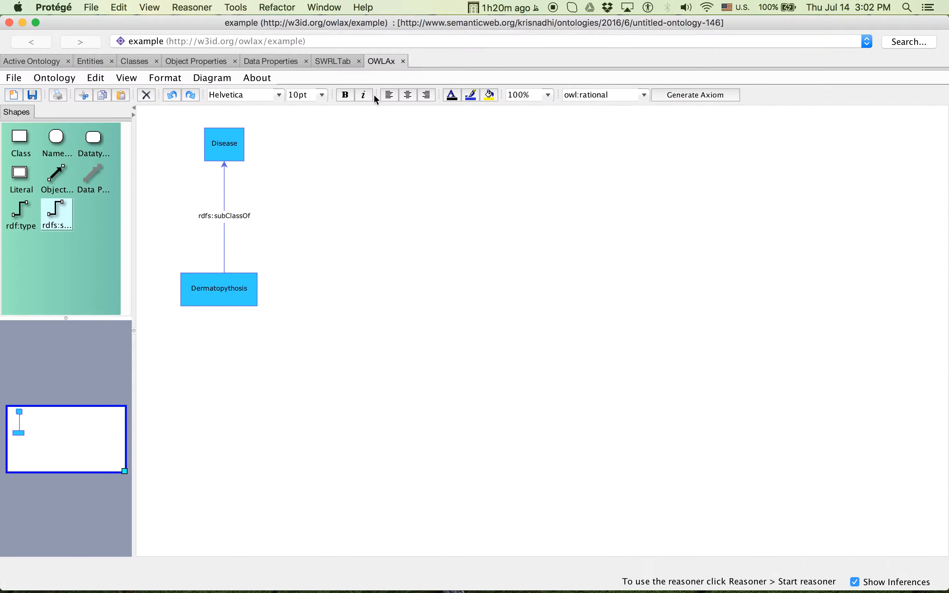
left_click(713, 95)
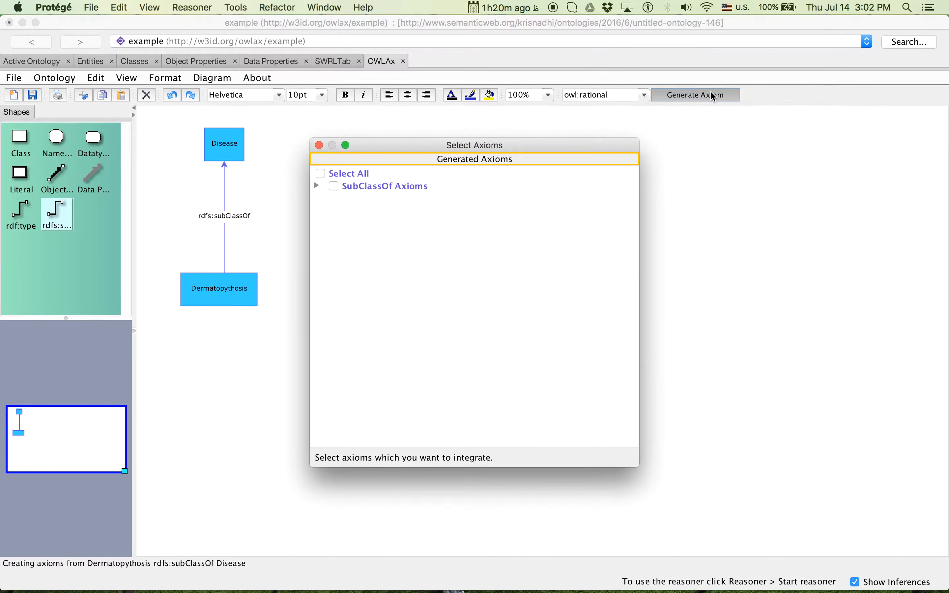
left_click(317, 186)
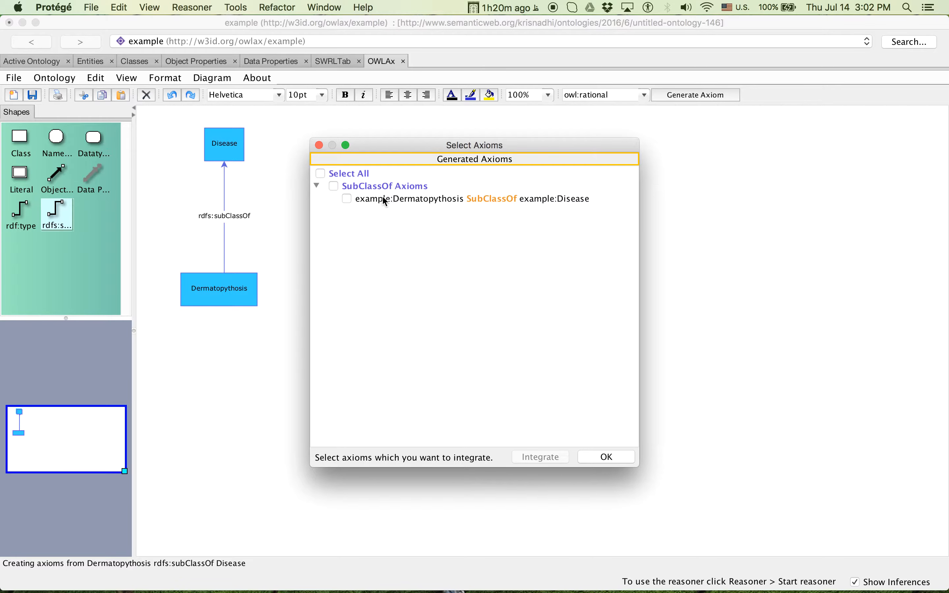
left_click(347, 200)
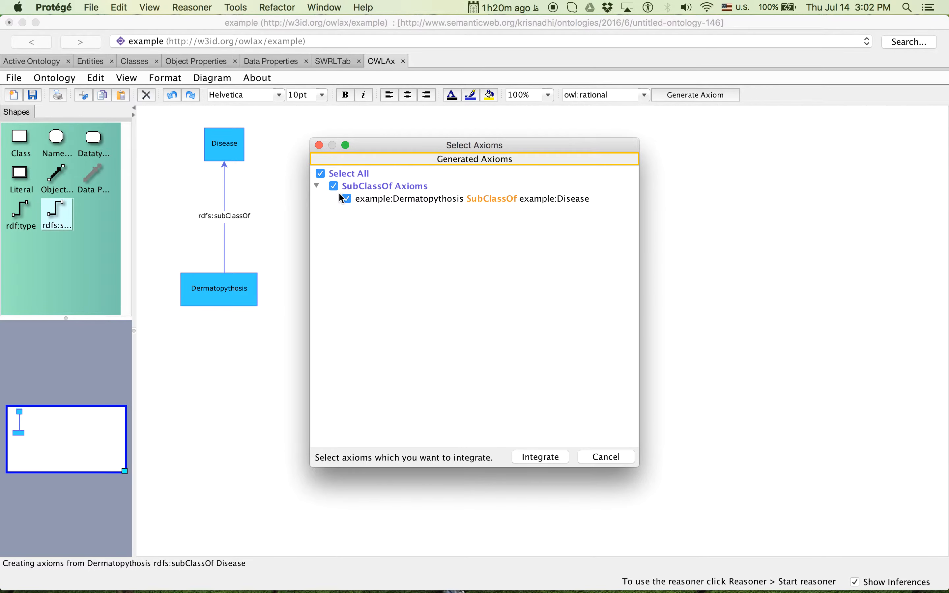
left_click(549, 461)
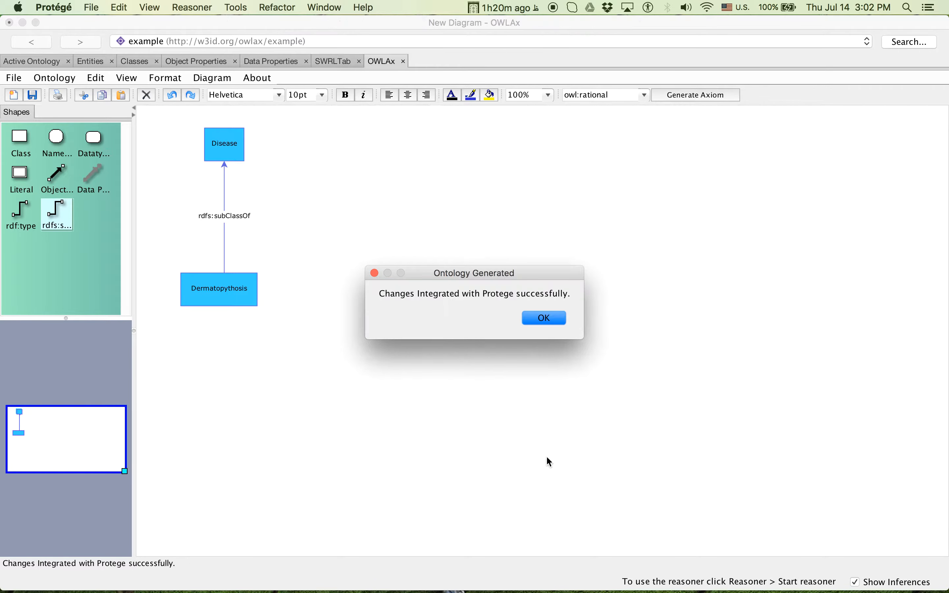
left_click(550, 326)
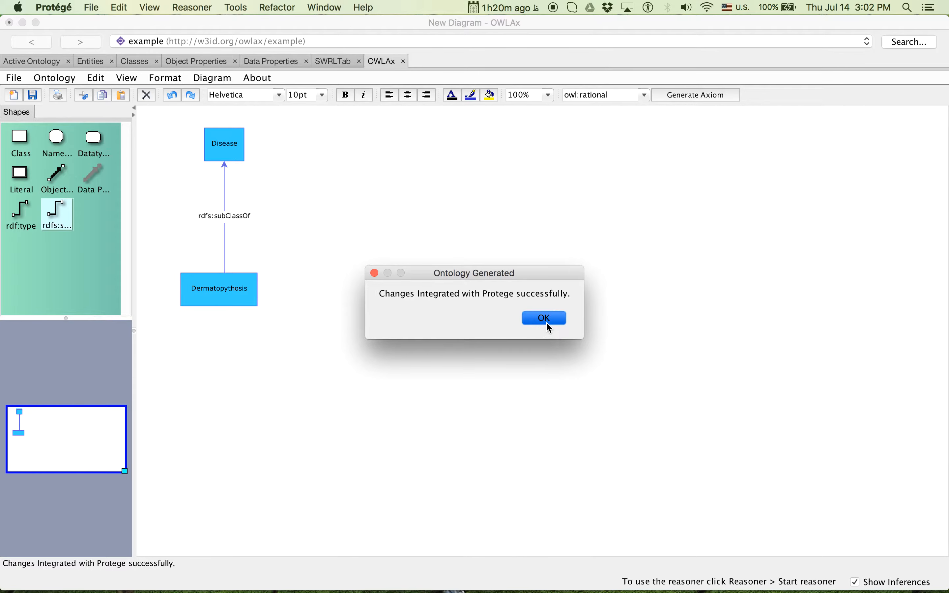
Step: Examine the Disease and Dermatopythosis classes in the expanded class hierarchy under owl:Thing
left_click(98, 63)
left_click(8, 129)
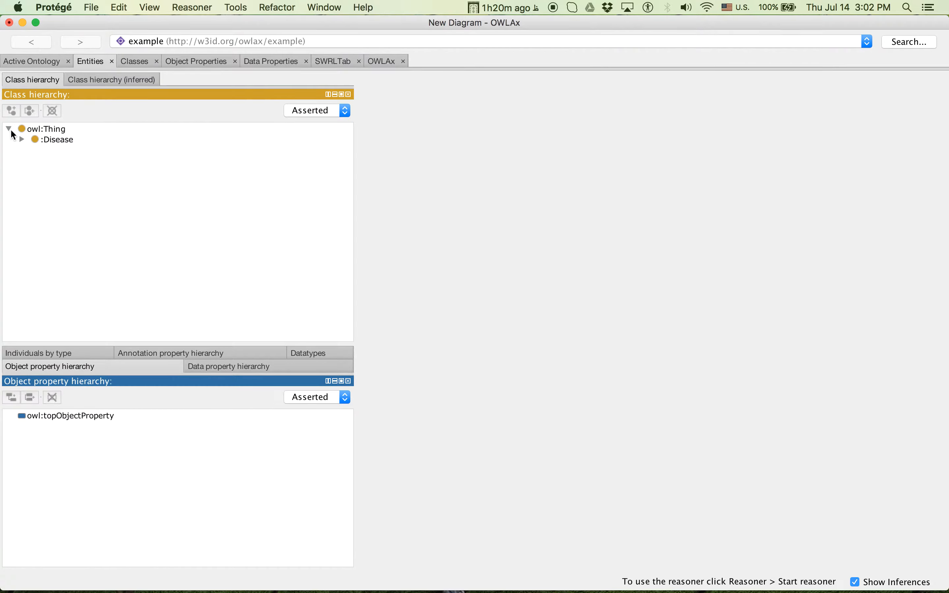
left_click(22, 140)
left_click(67, 149)
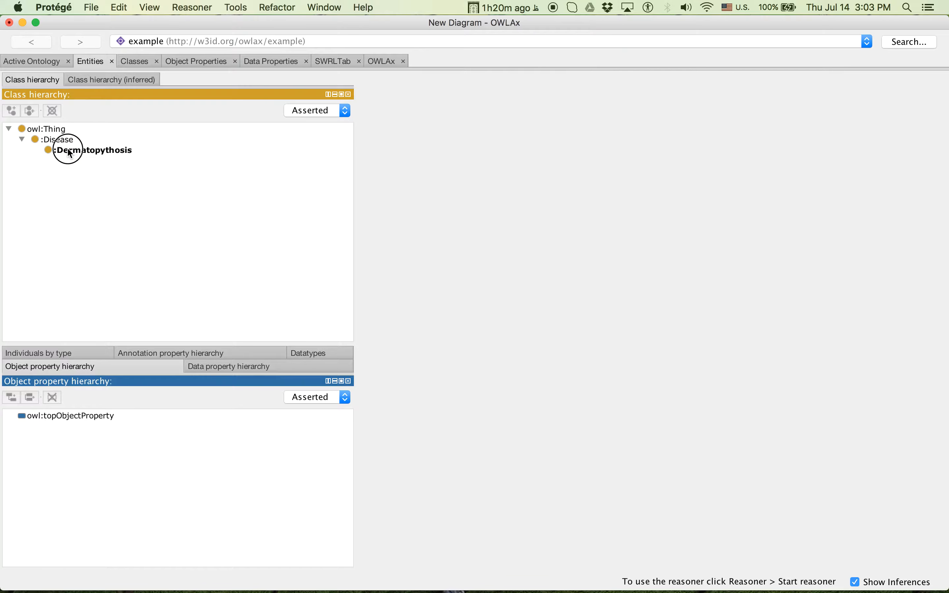
left_click(65, 142)
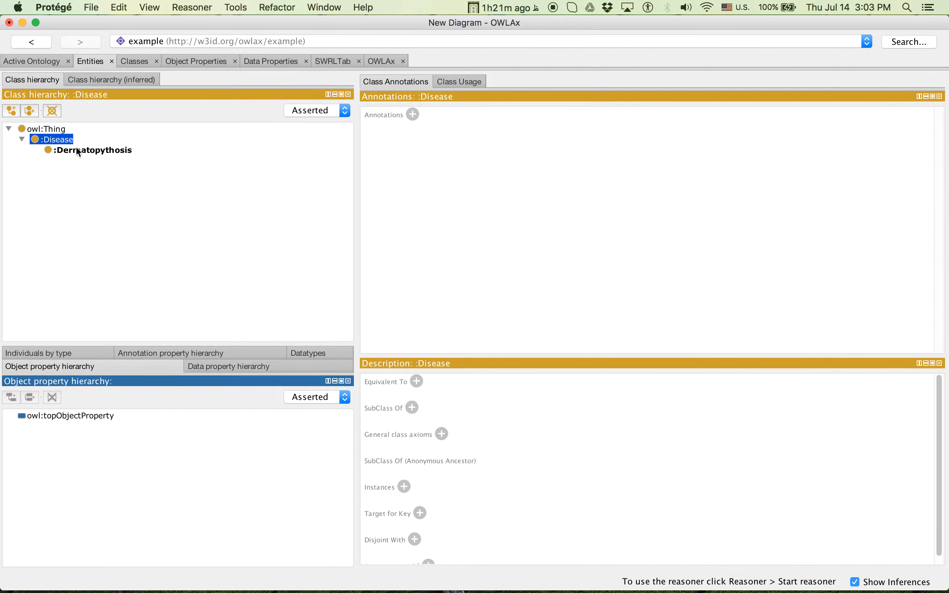
left_click(78, 150)
left_click(72, 140)
Step: Examine the active ontology's RDF/XML rendering, including the namespaces and the Dermatopythosis and Disease class declarations
left_click(62, 61)
scroll(453, 201, "down", 8)
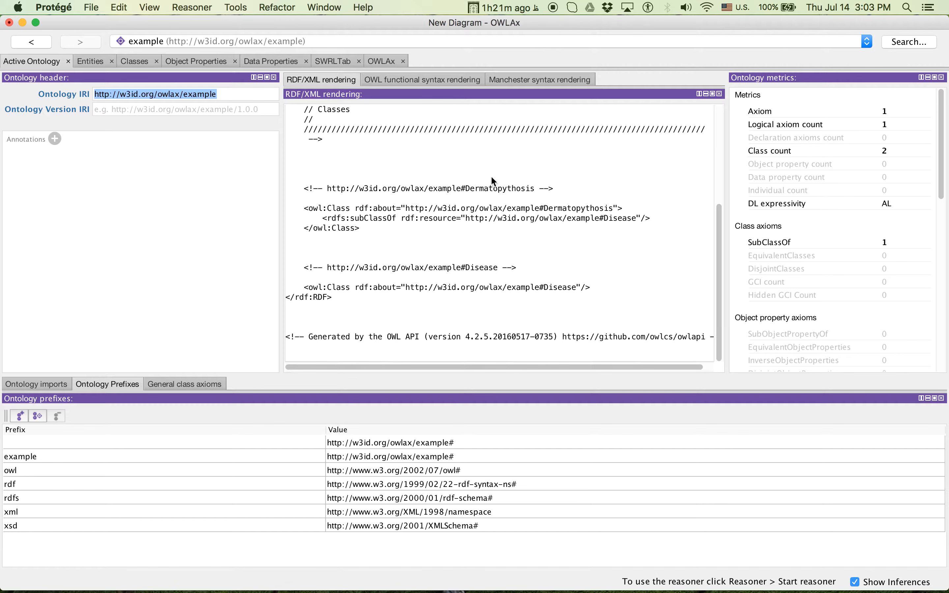
scroll(490, 176, "up", 8)
scroll(491, 176, "down", 8)
scroll(466, 170, "up", 8)
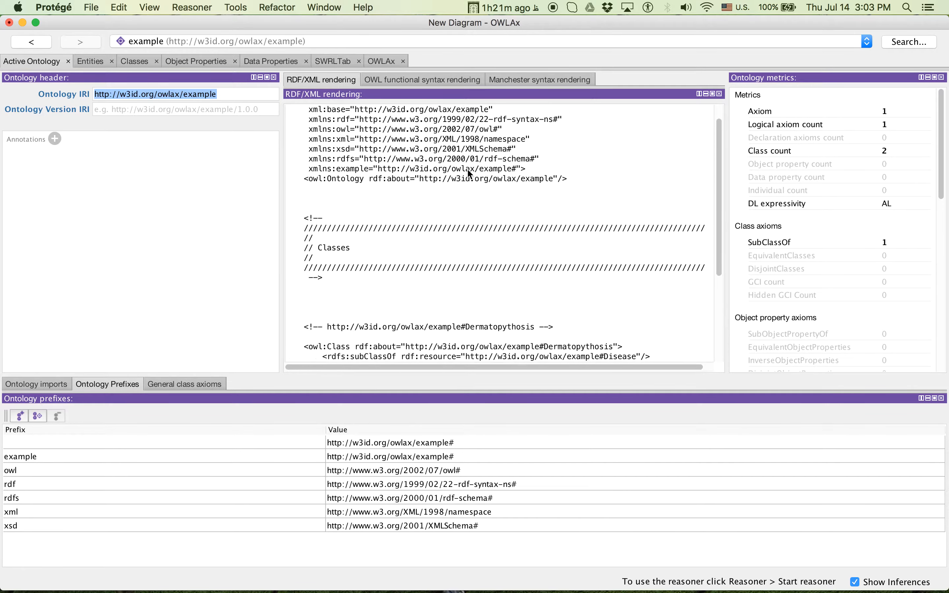
scroll(423, 253, "down", 8)
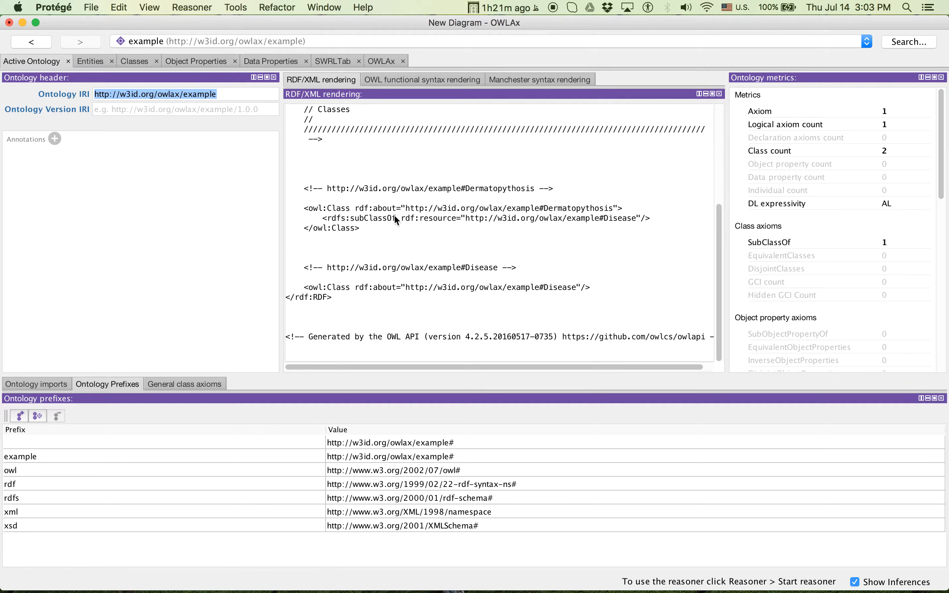
left_click(381, 218)
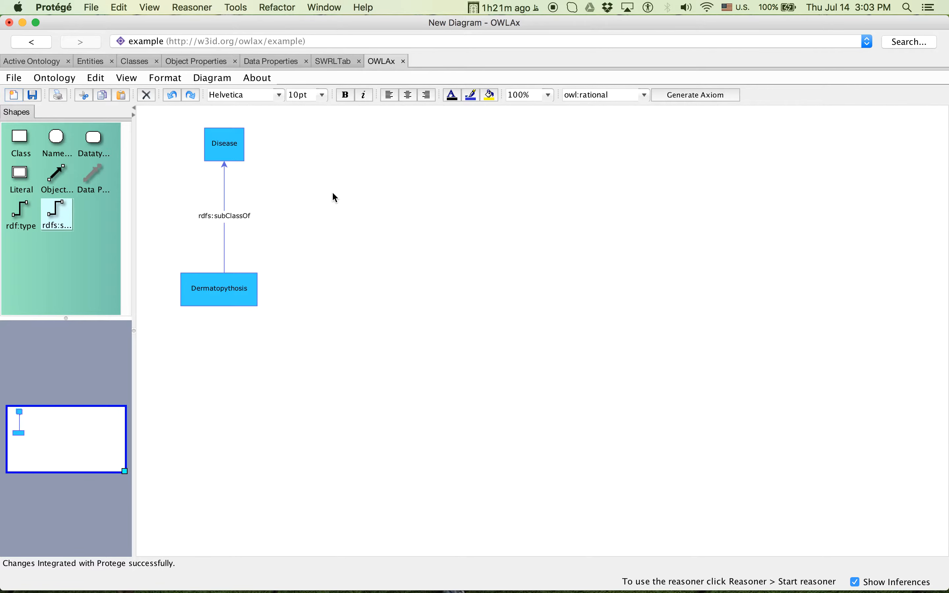
Step: Add a Class node labelled Person to the OWLAx diagram, to the right of Disease
left_click(19, 138)
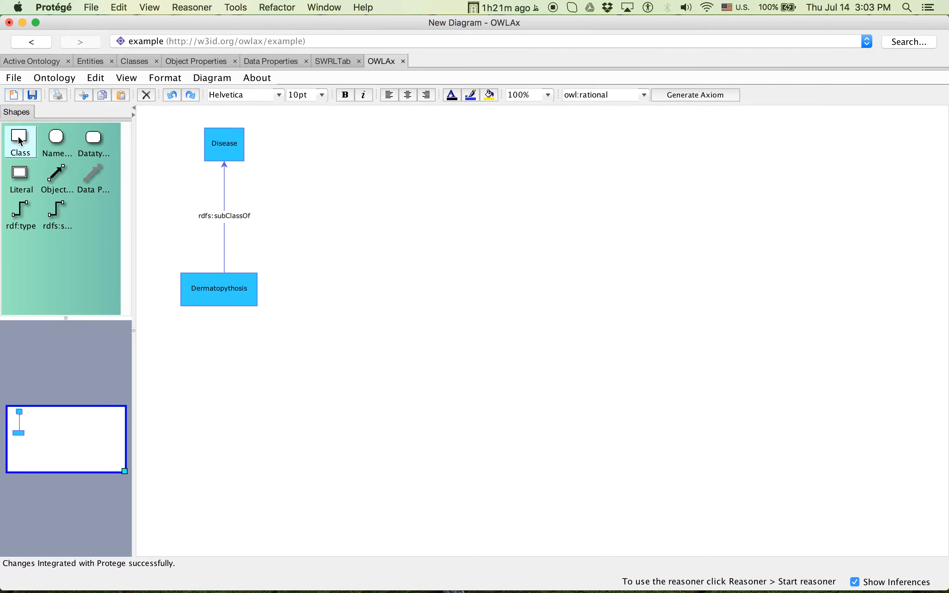
left_click_drag(20, 142, 423, 148)
double_click(423, 144)
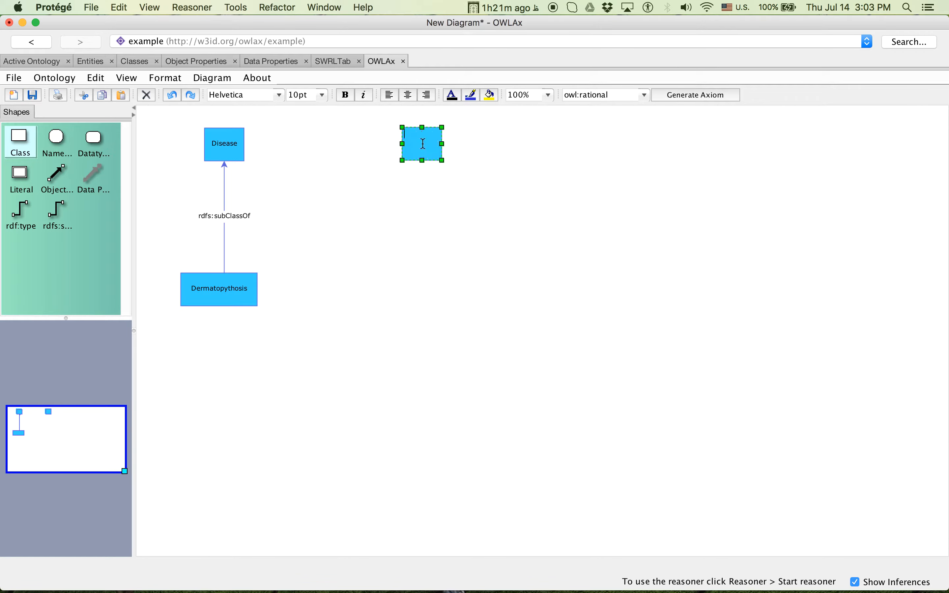
type("Person")
left_click(496, 172)
Step: Add an object property edge running from the Person node to the Disease node
left_click(423, 154)
left_click_drag(61, 173, 420, 152)
left_click_drag(366, 196, 244, 146)
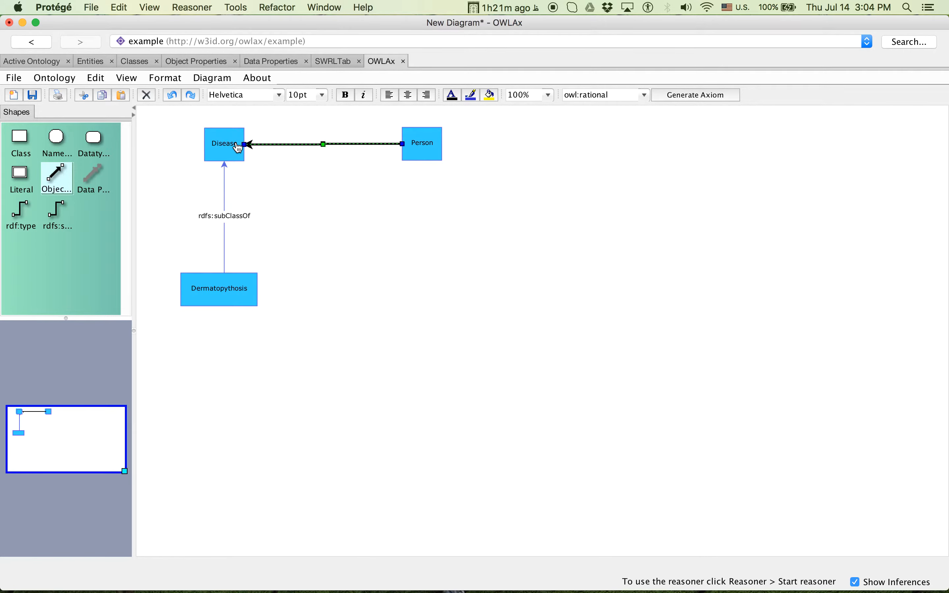
Step: Show the diagram grid, then shift Person farther right and align it with Disease so their connecting edge is horizontal
left_click(154, 78)
mouse_move(126, 78)
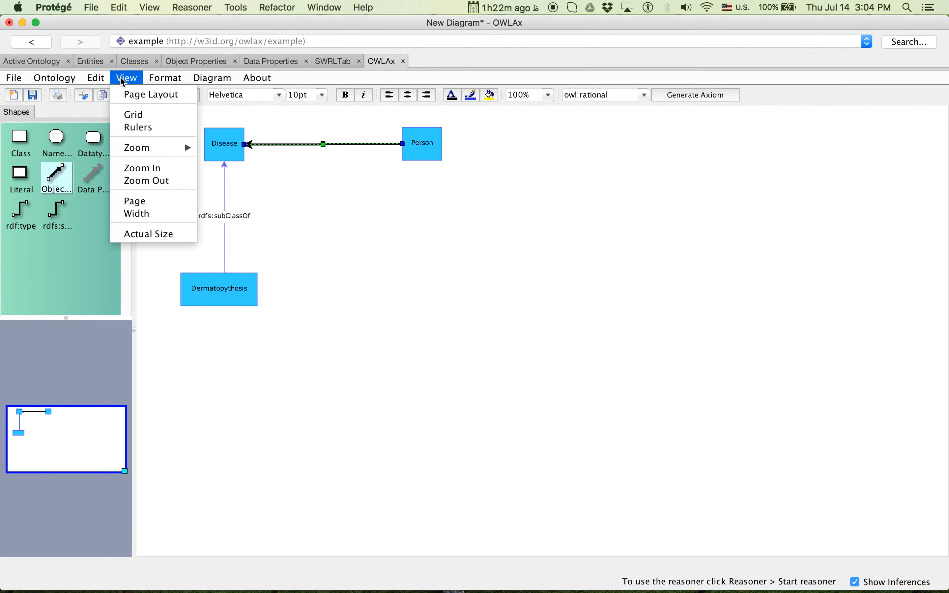
left_click(152, 116)
left_click_drag(422, 145, 461, 142)
left_click_drag(239, 146, 238, 144)
left_click(358, 143)
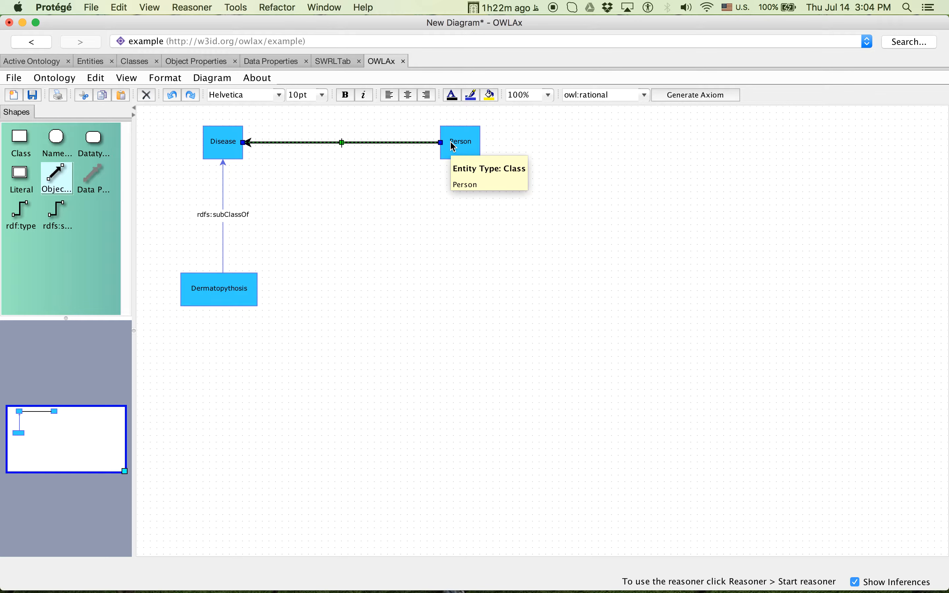
Step: Label the Person-to-Disease object property edge hasDisease and move the Person node closer to Disease, keeping the edge horizontal
type("hasDi")
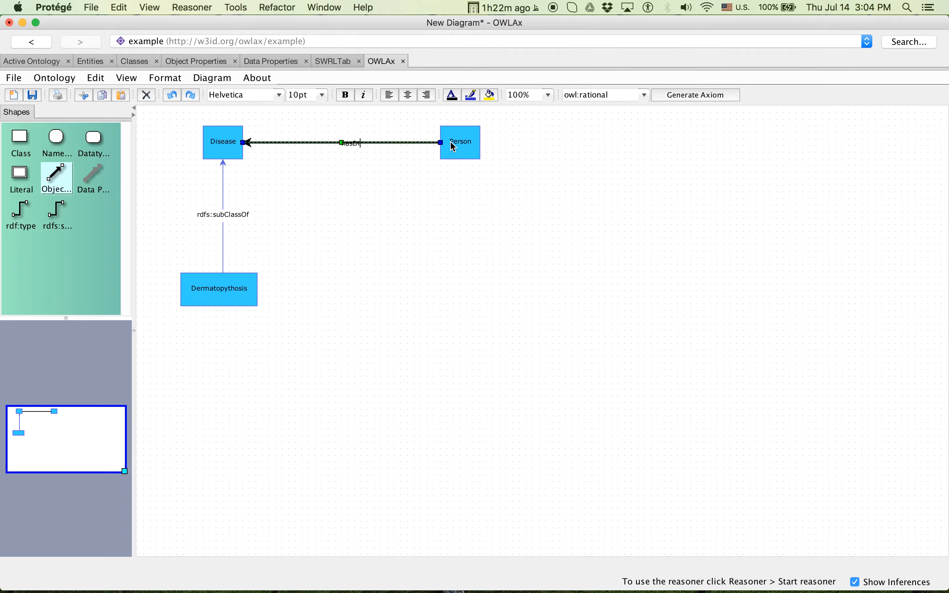
type("sease")
left_click(417, 220)
left_click(462, 148)
left_click_drag(462, 147, 422, 147)
left_click(483, 162)
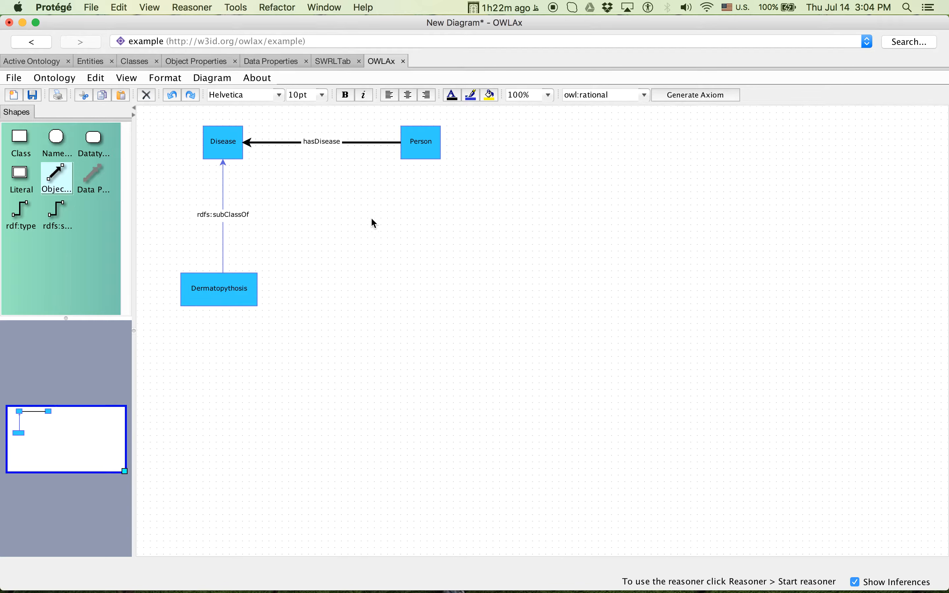
Step: Generate the diagram's axioms and select Dermatopythosis SubClassOf Disease plus both disjointness axioms with Person
left_click(702, 97)
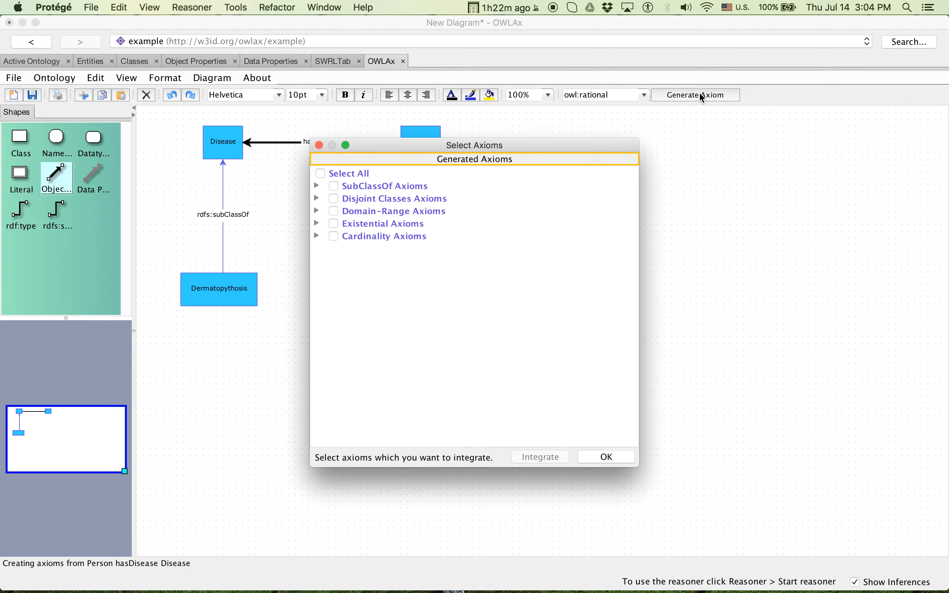
left_click(317, 187)
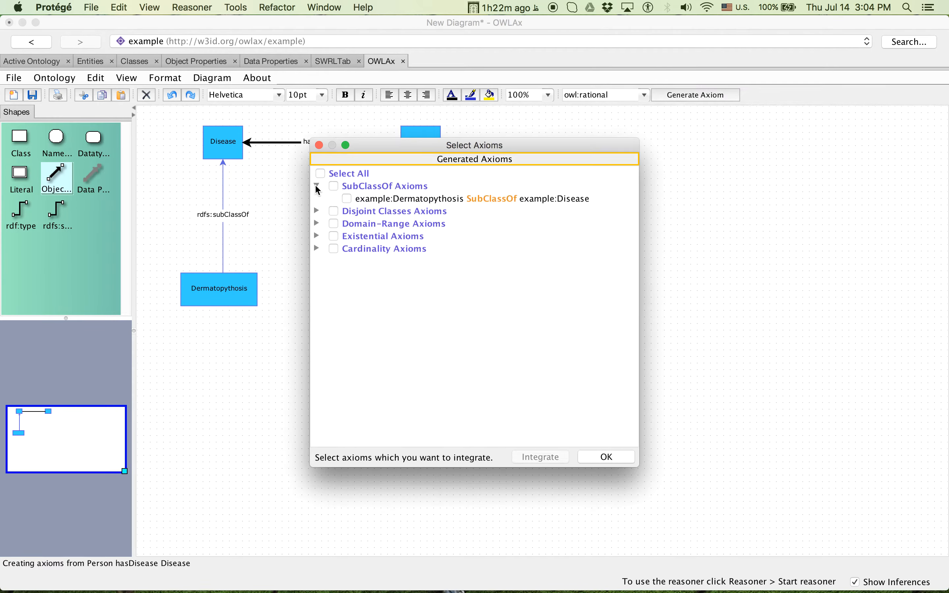
left_click(316, 248)
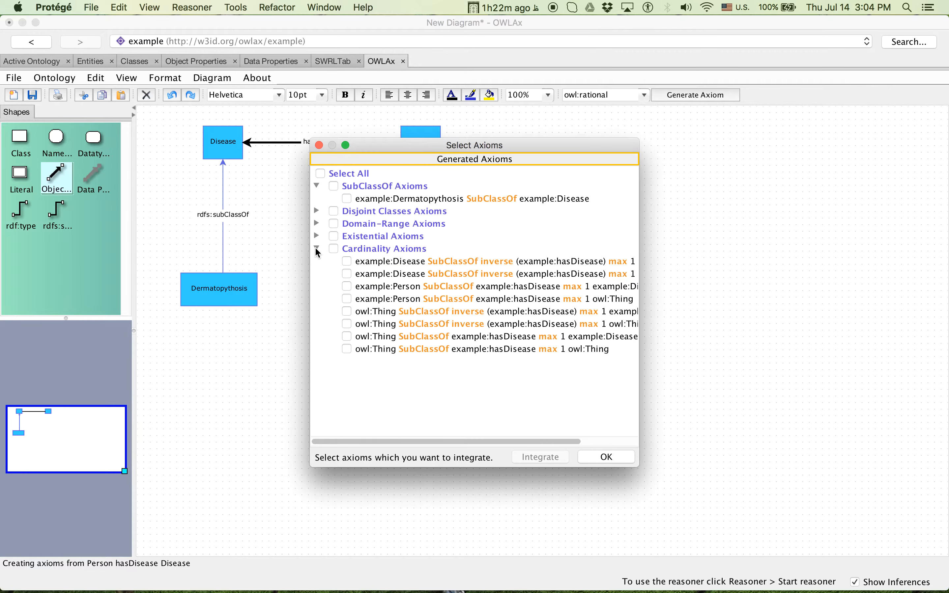
left_click(317, 212)
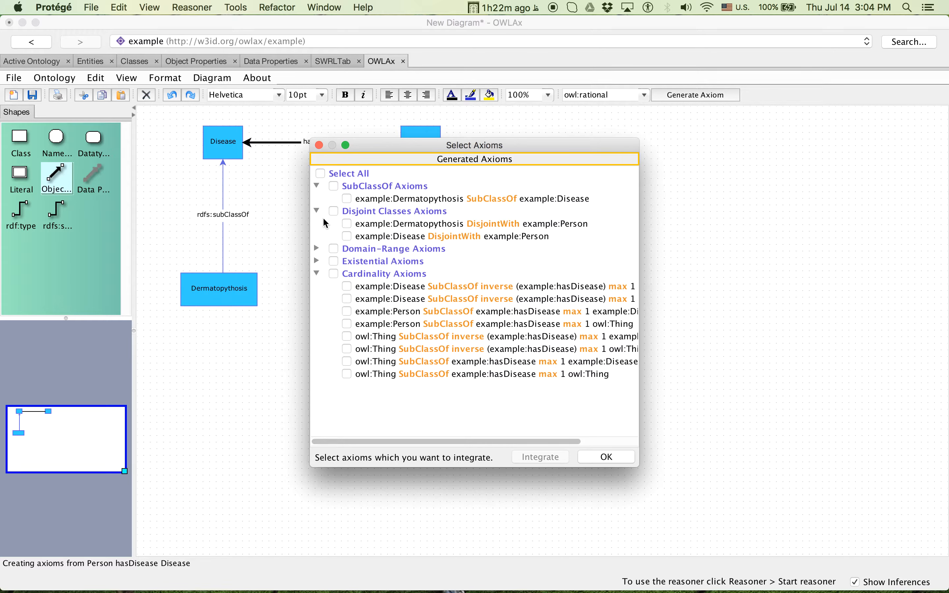
left_click(346, 224)
left_click(347, 236)
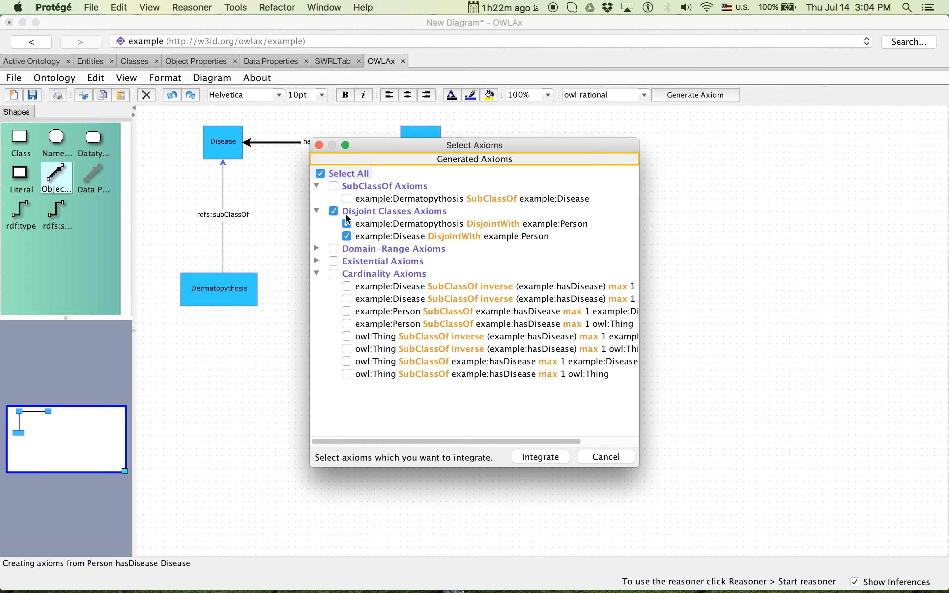
left_click(347, 236)
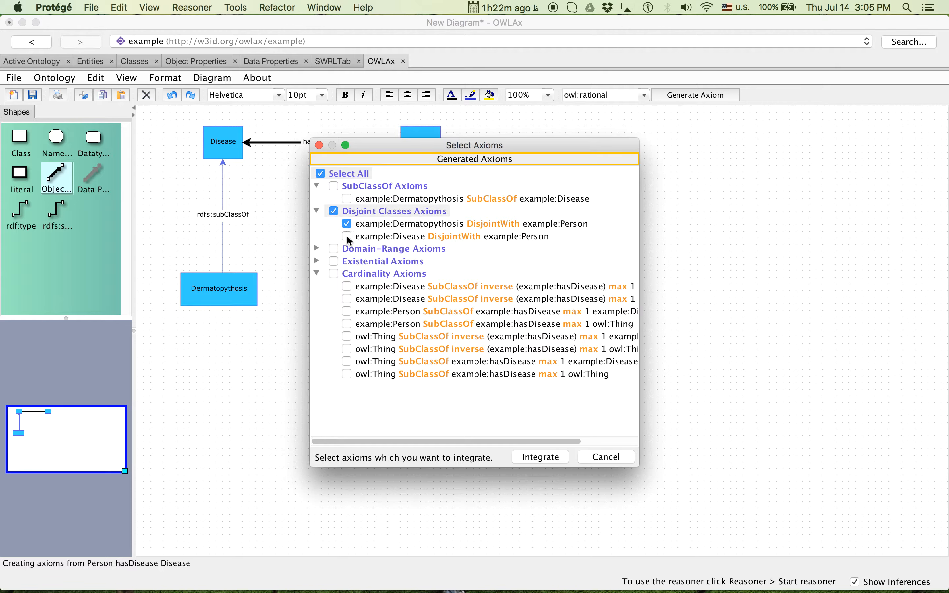
left_click(346, 235)
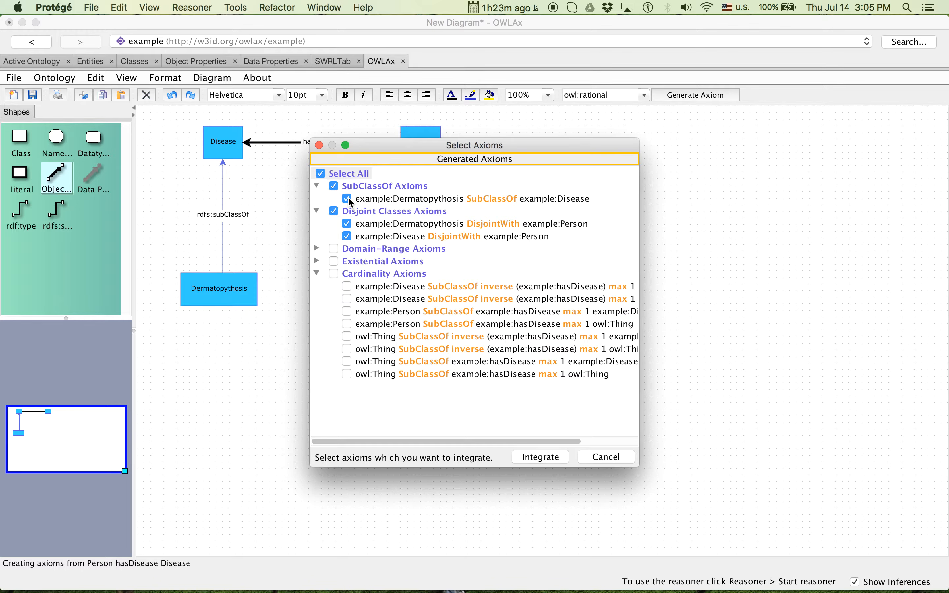
Step: Widen the axiom selection dialog and select domain-range axioms hasDisease some Disease SubClassOf Person and Person SubClassOf hasDisease only Disease
left_click(315, 248)
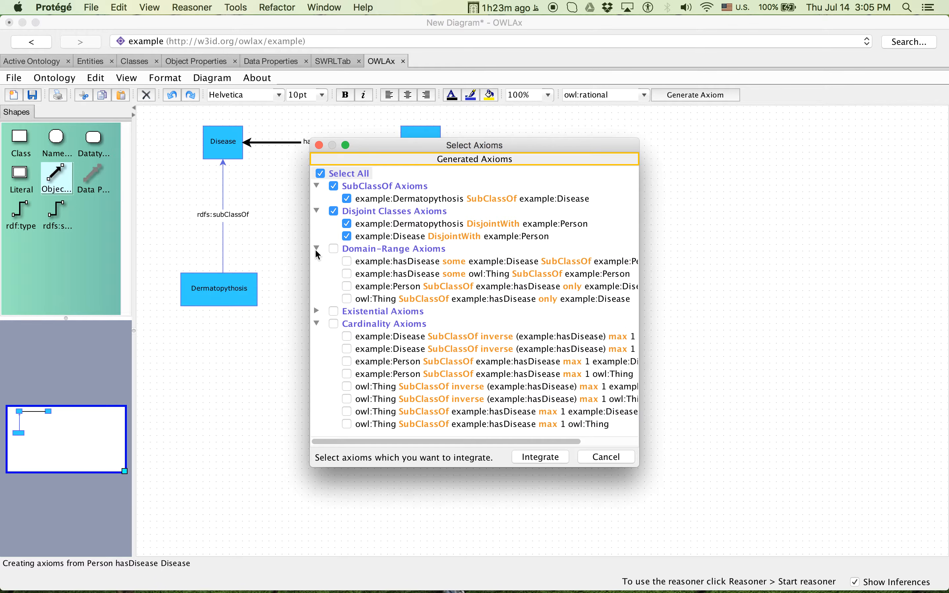
scroll(509, 276, "right", 5)
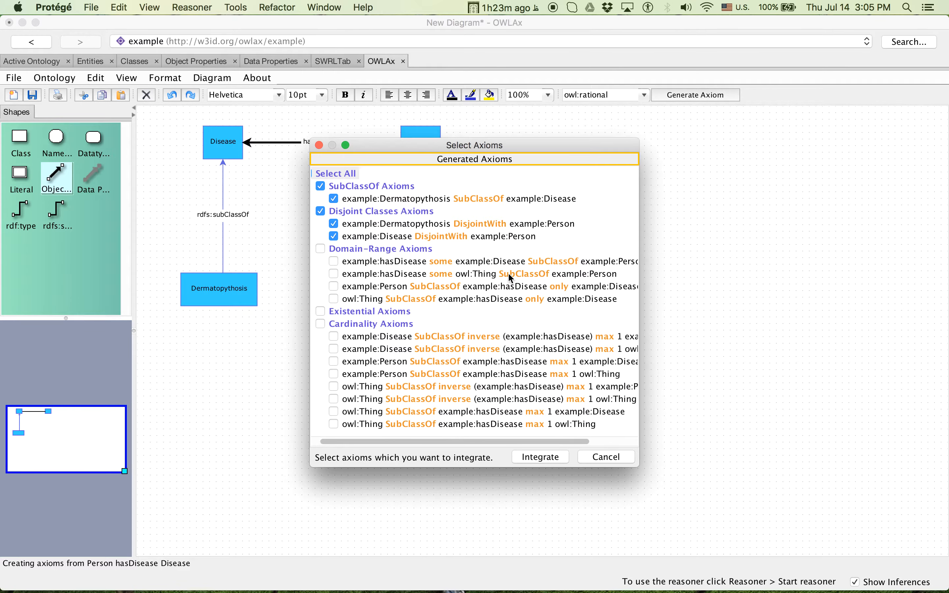
scroll(507, 272, "left", 5)
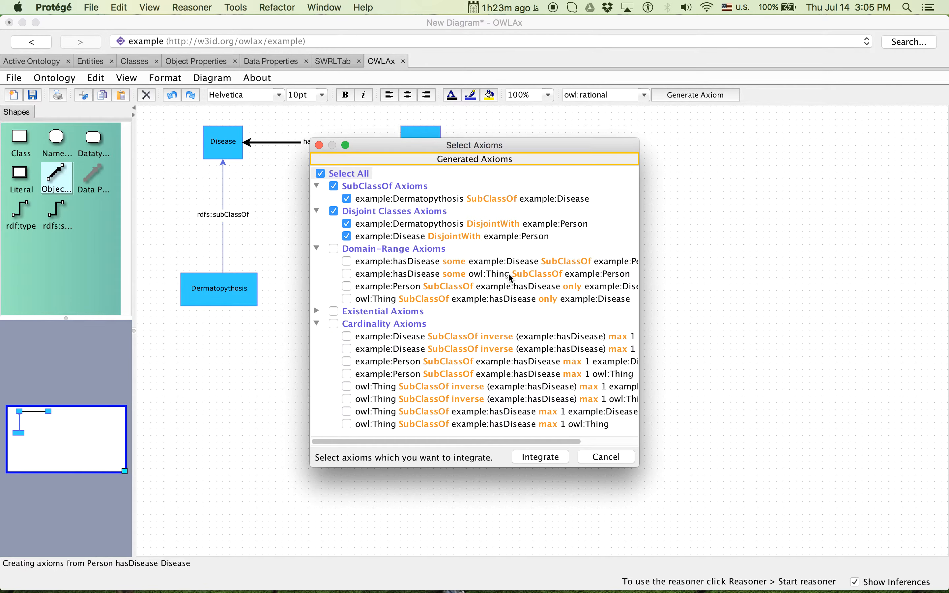
scroll(506, 273, "right", 1)
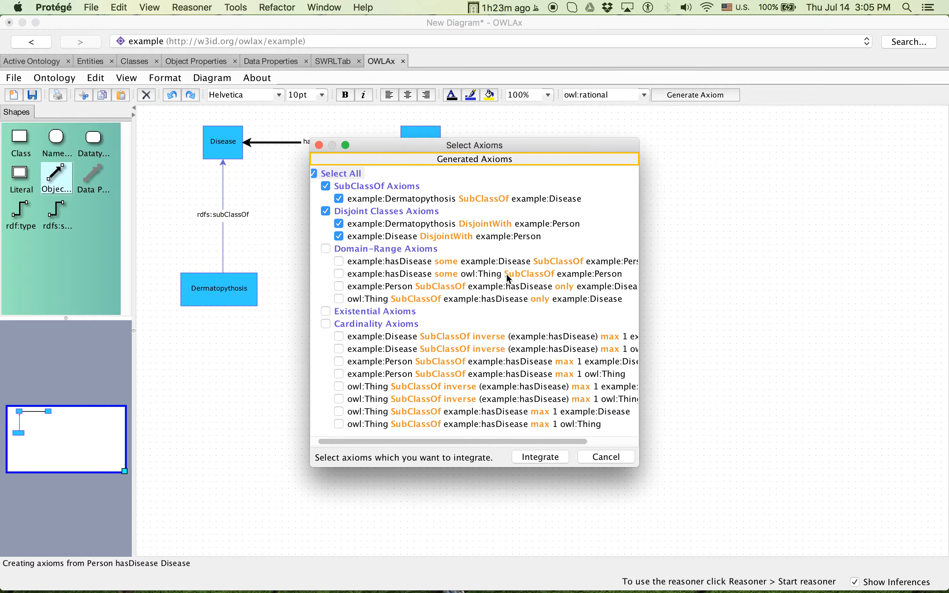
left_click_drag(639, 365, 839, 356)
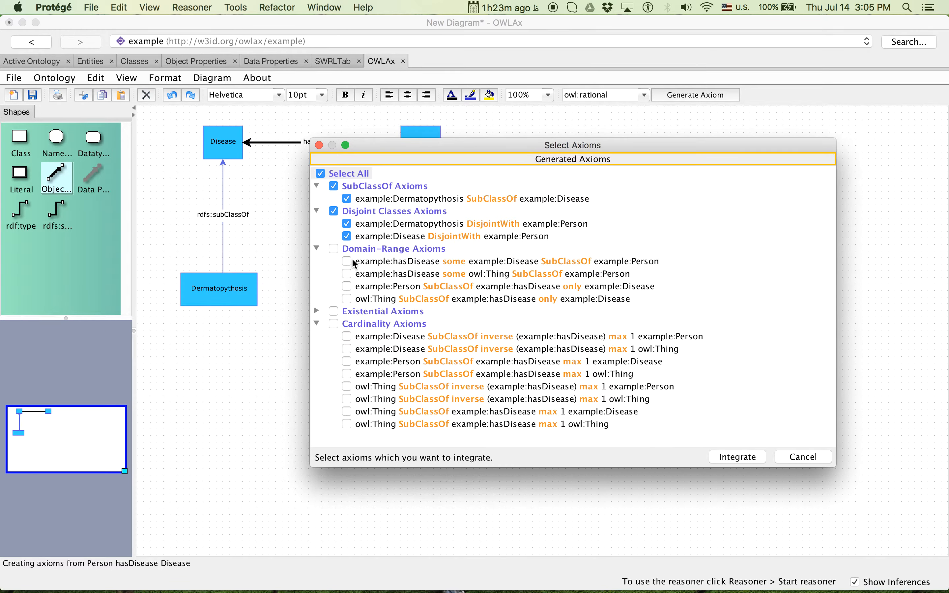
left_click(406, 261)
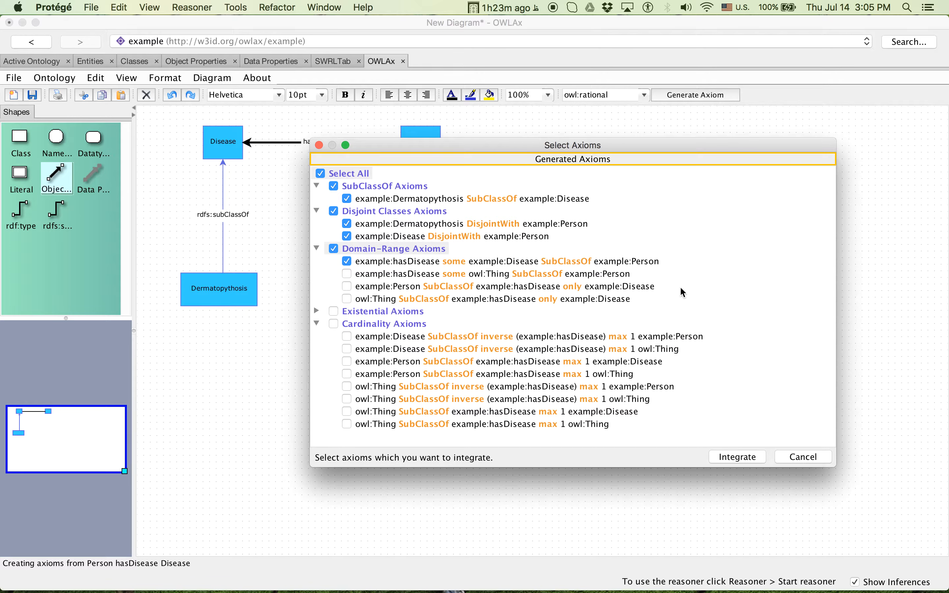
left_click(348, 262)
left_click(346, 274)
left_click(346, 274)
left_click(347, 261)
left_click(380, 304)
left_click(347, 287)
Step: Review the existential and cardinality axioms, leave them all unselected, and integrate the selected axioms into the ontology
left_click(316, 311)
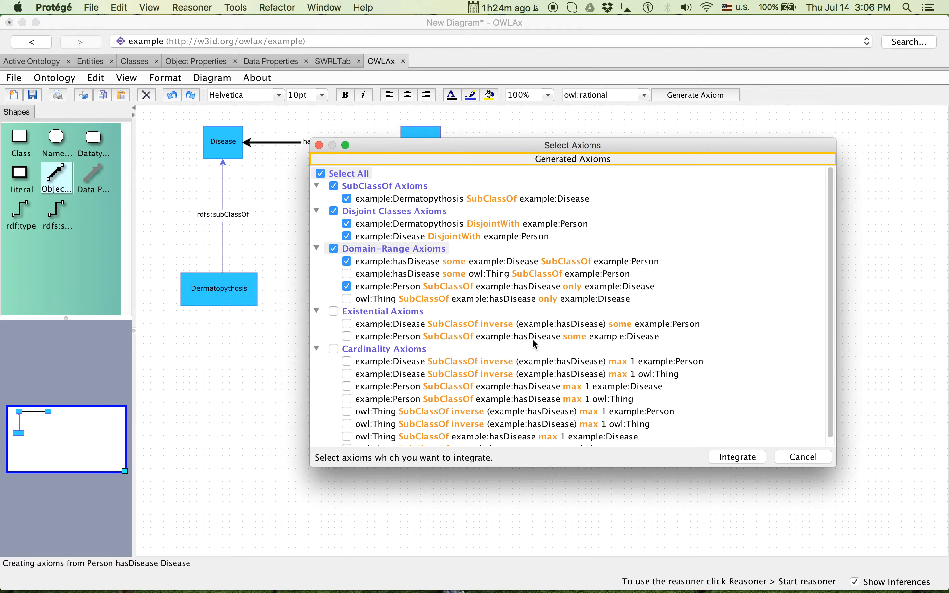
left_click(346, 336)
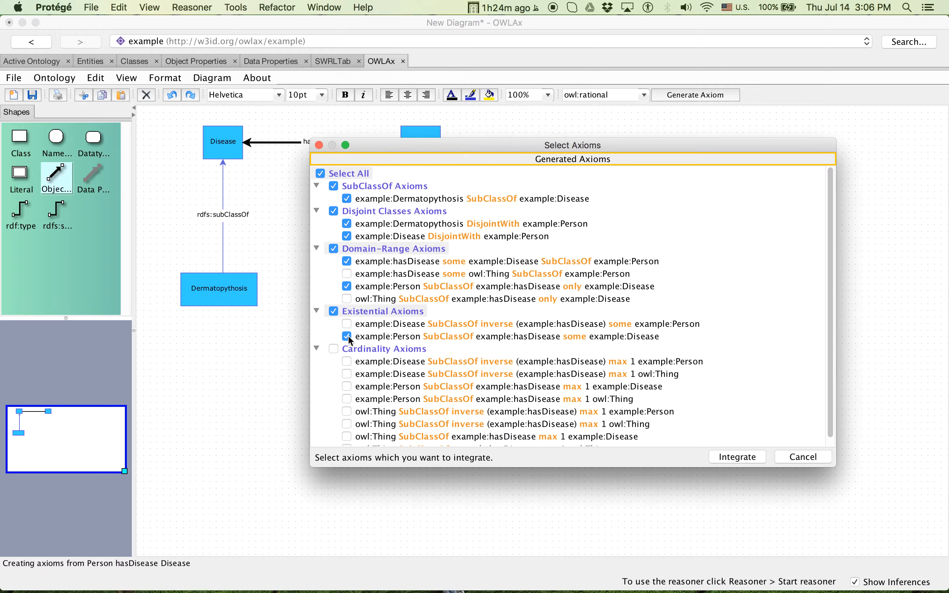
left_click(347, 336)
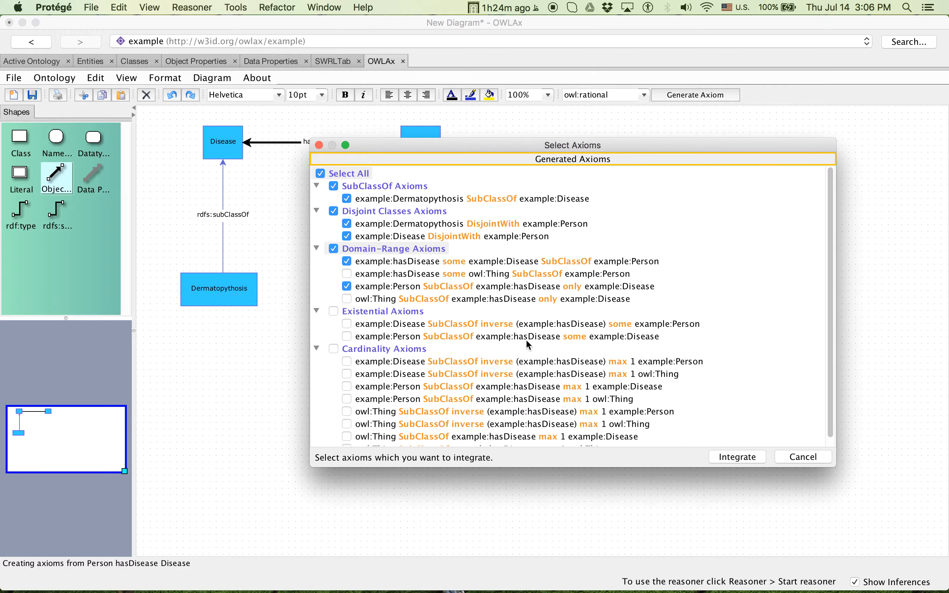
scroll(527, 341, "down", 1)
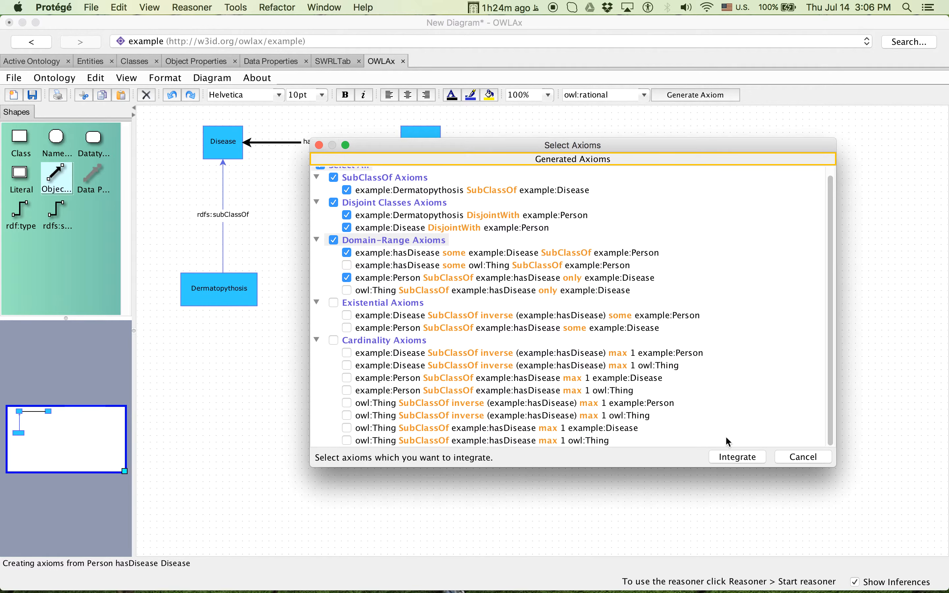
left_click(736, 459)
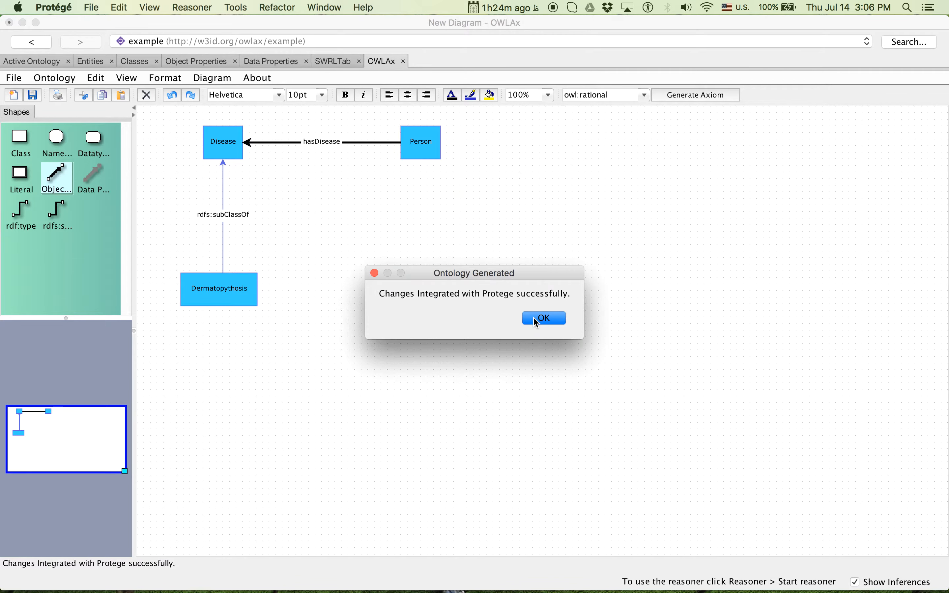
left_click(553, 321)
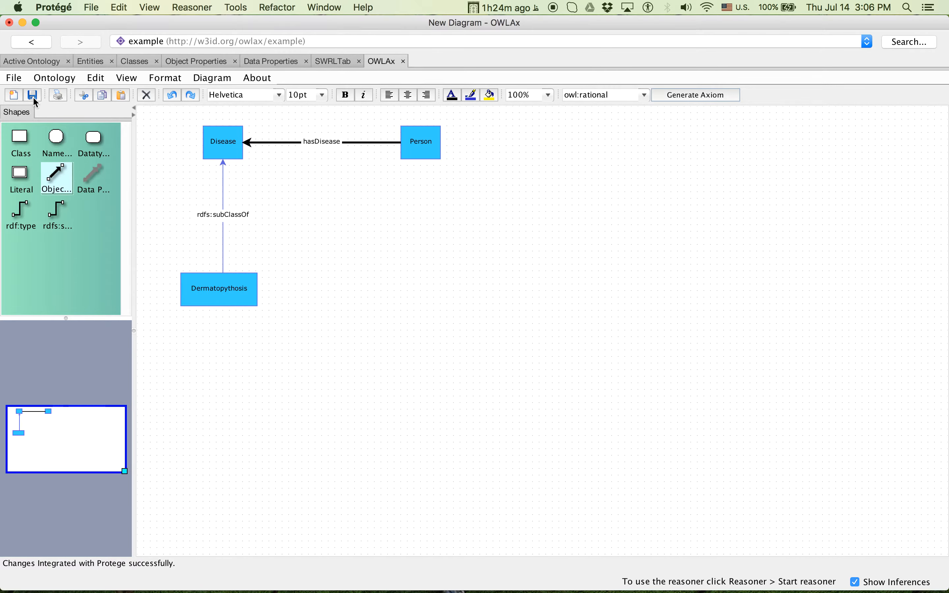
left_click(18, 82)
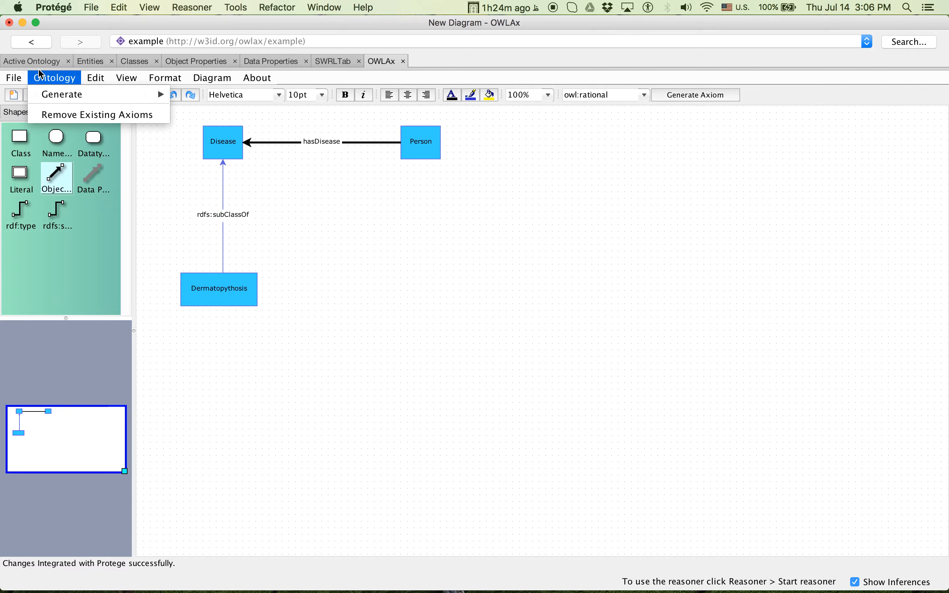
left_click(20, 80)
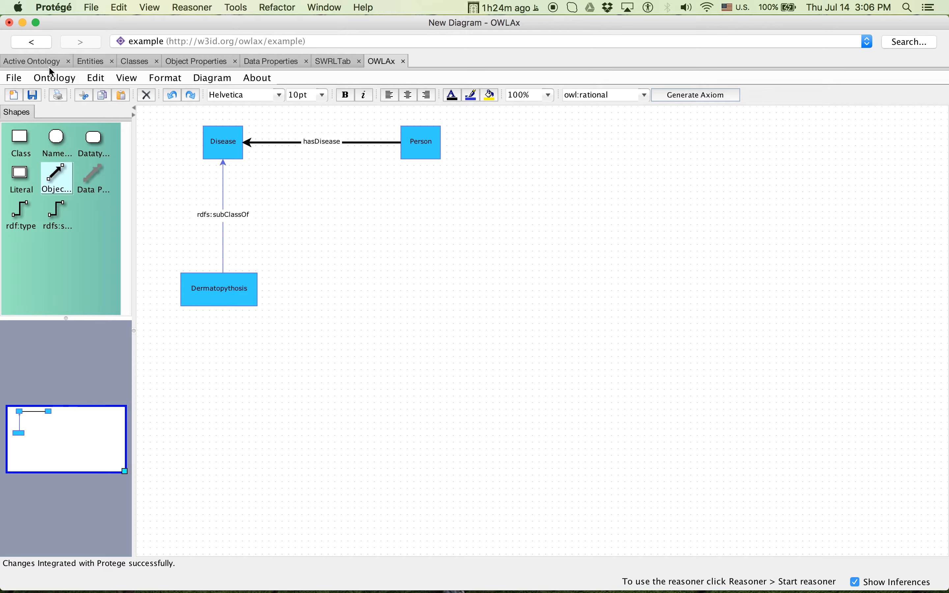
left_click(54, 77)
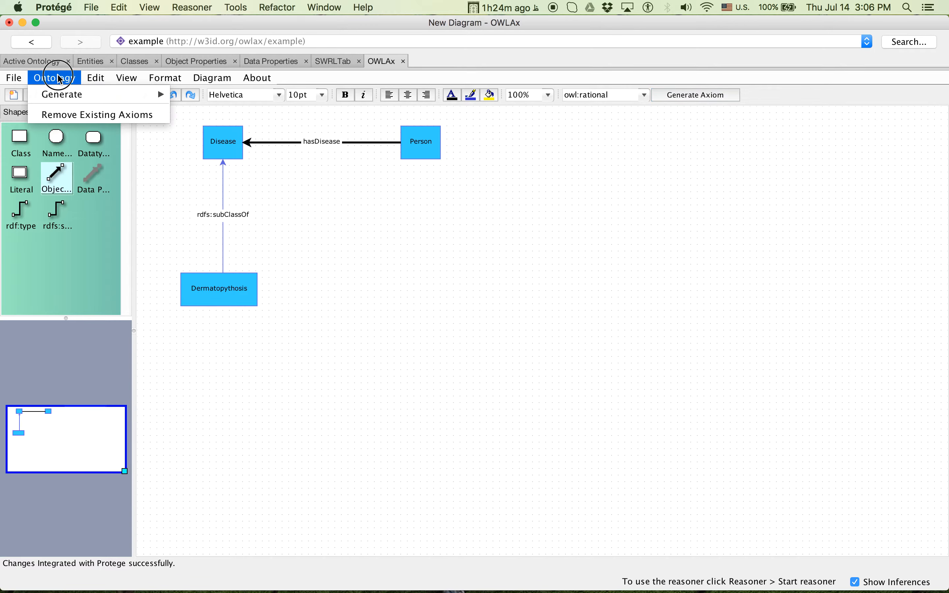
left_click(66, 118)
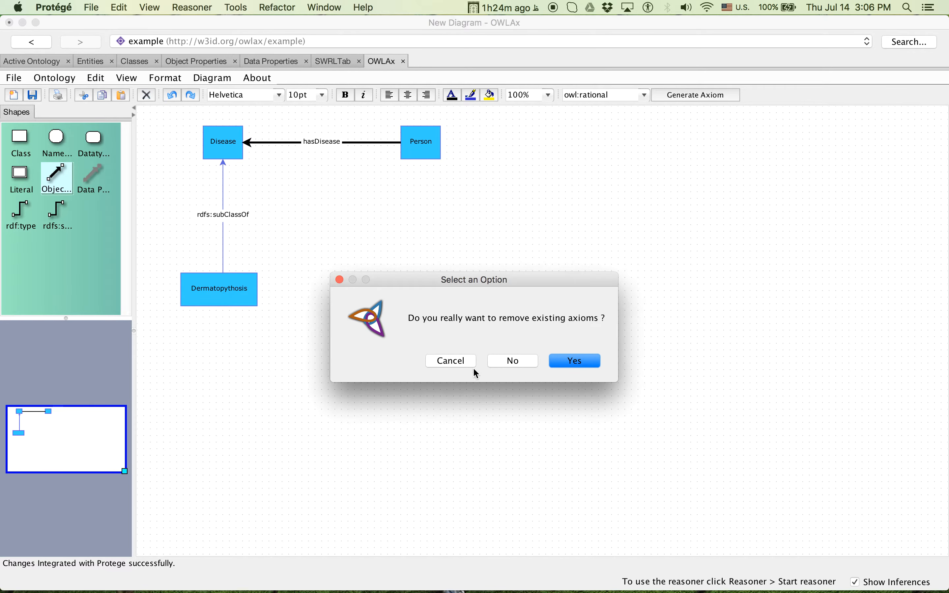
left_click(468, 358)
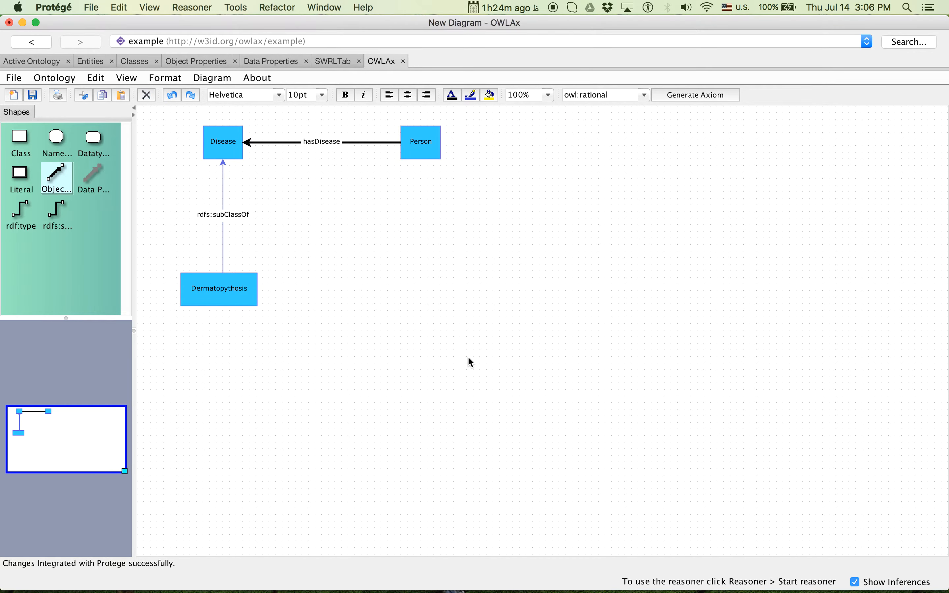
Step: Examine the integrated class hierarchy under owl:Thing and the axioms describing the Disease and Person classes
left_click(97, 66)
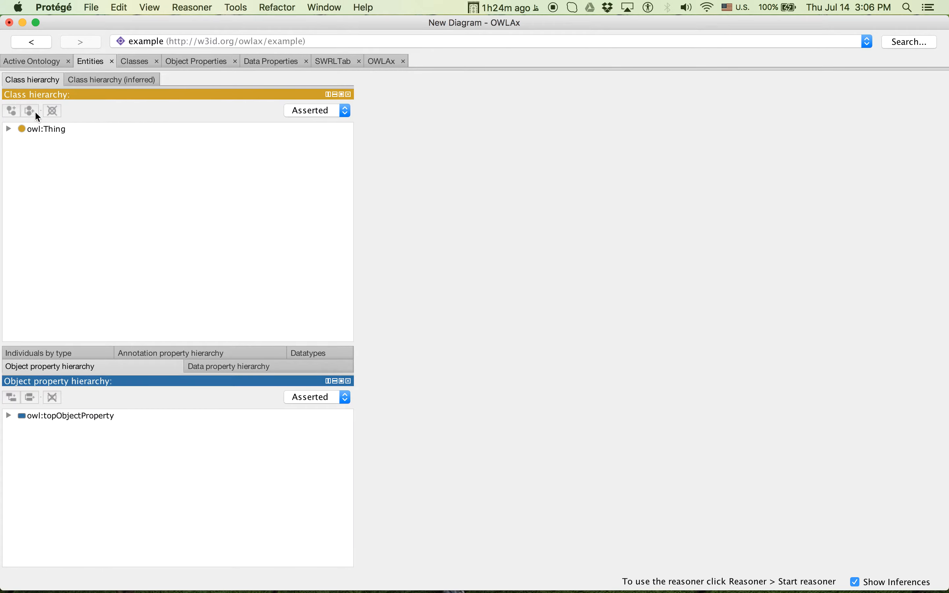
left_click(8, 128)
left_click(21, 140)
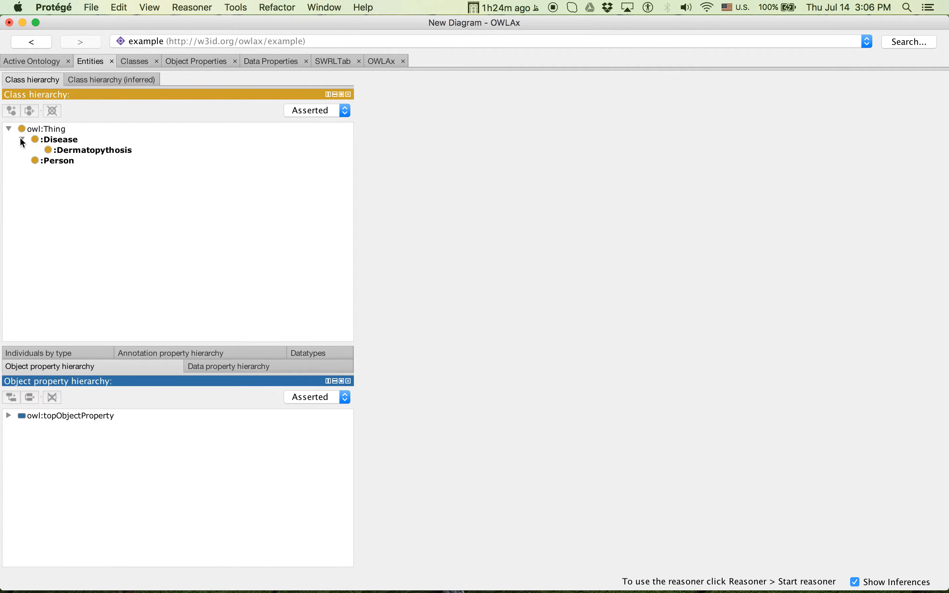
left_click(82, 151)
left_click(63, 141)
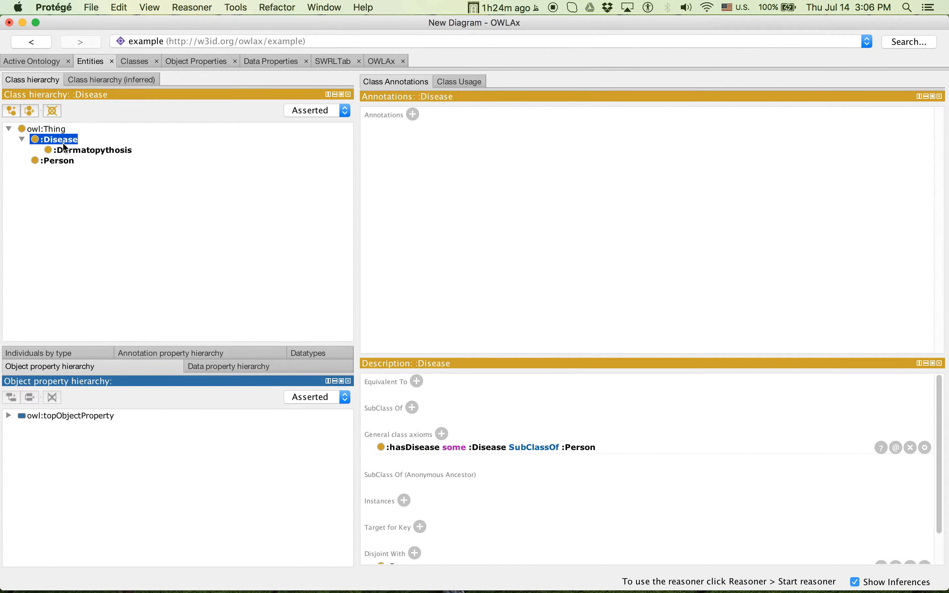
left_click(54, 161)
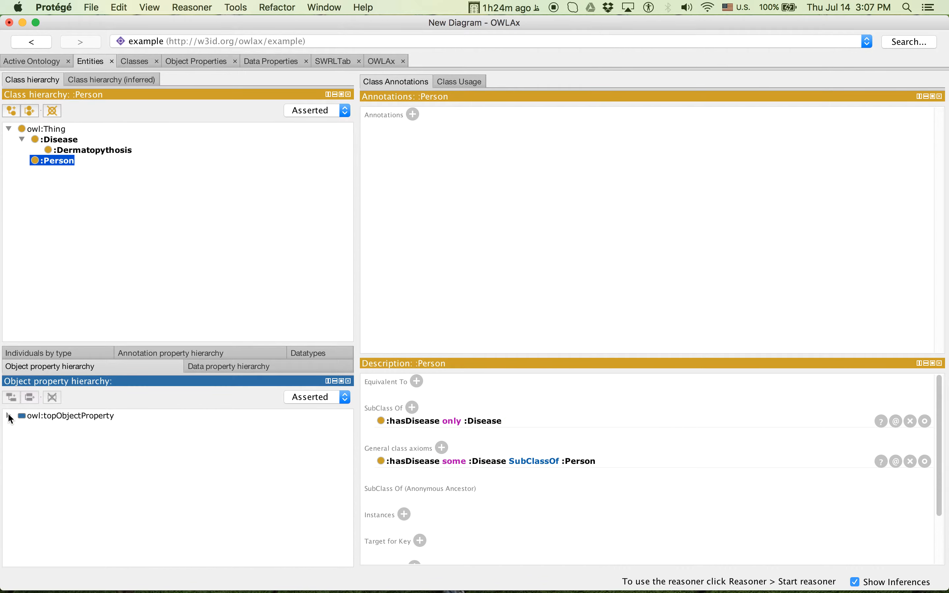
left_click(507, 458)
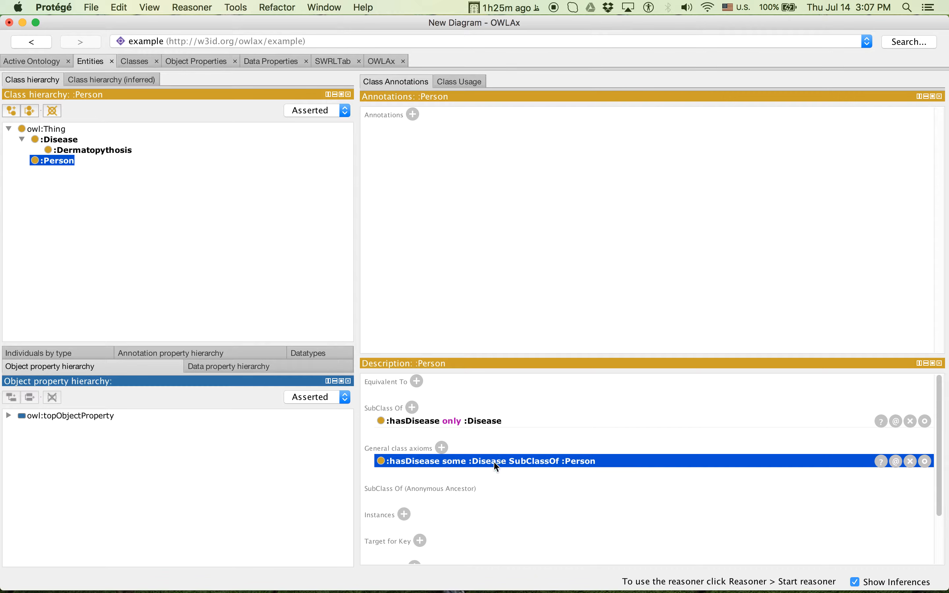
left_click(461, 423)
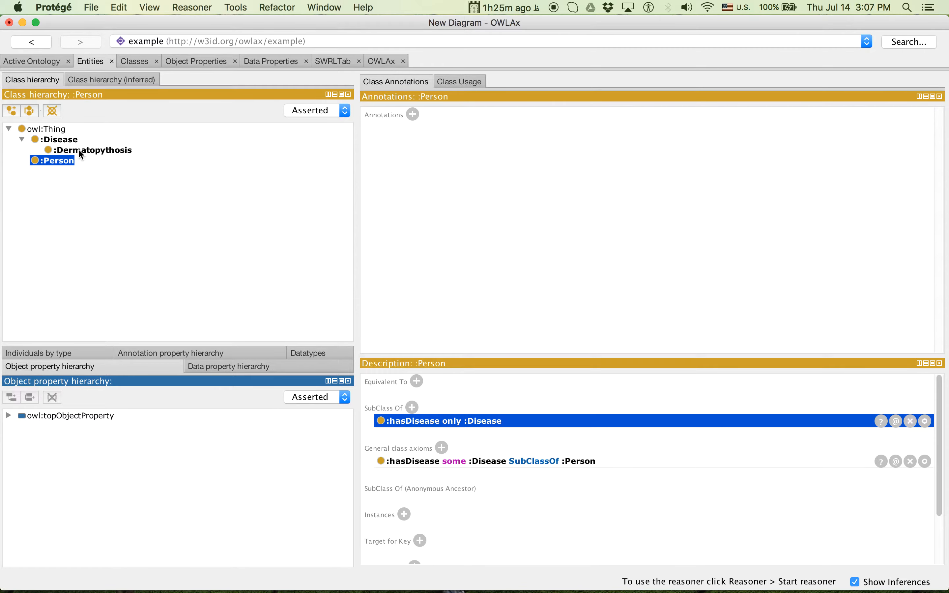
Step: Return to the OWLAx diagram and remove the existing axioms from the ontology, confirming the removal
left_click(378, 63)
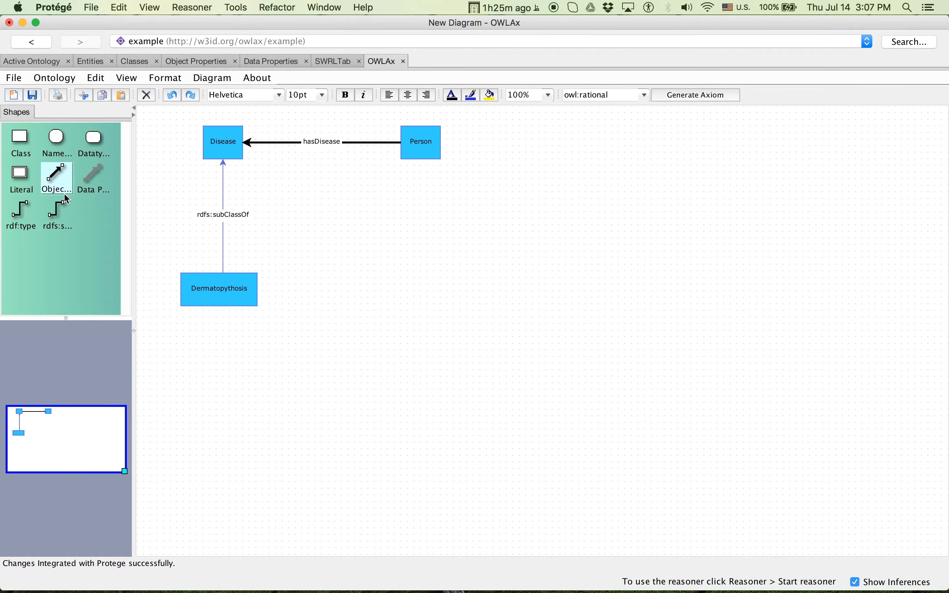
left_click(59, 77)
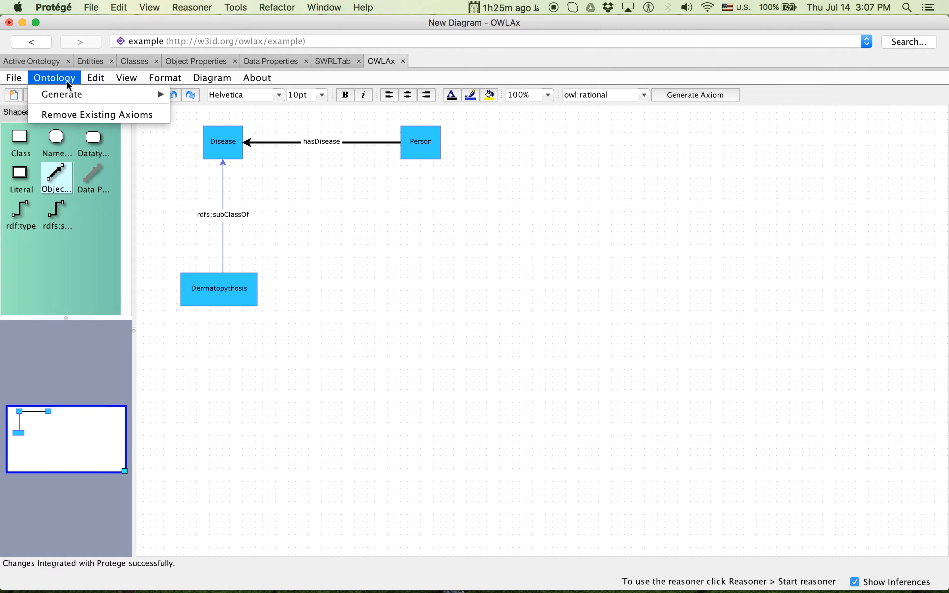
left_click(67, 116)
left_click(588, 358)
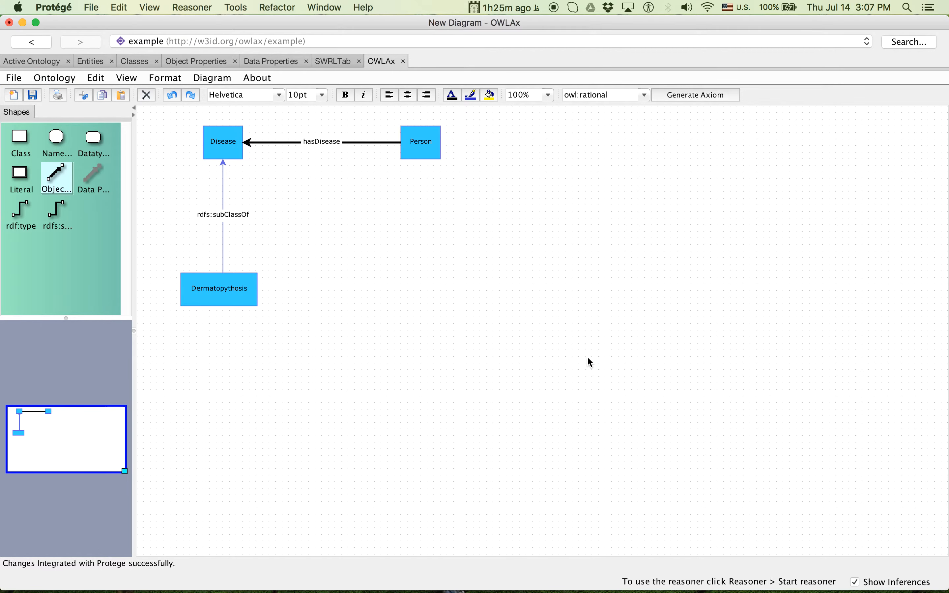
Step: Examine the class hierarchy, object properties and owl:Thing description to check that the integrated axioms are gone
left_click(90, 61)
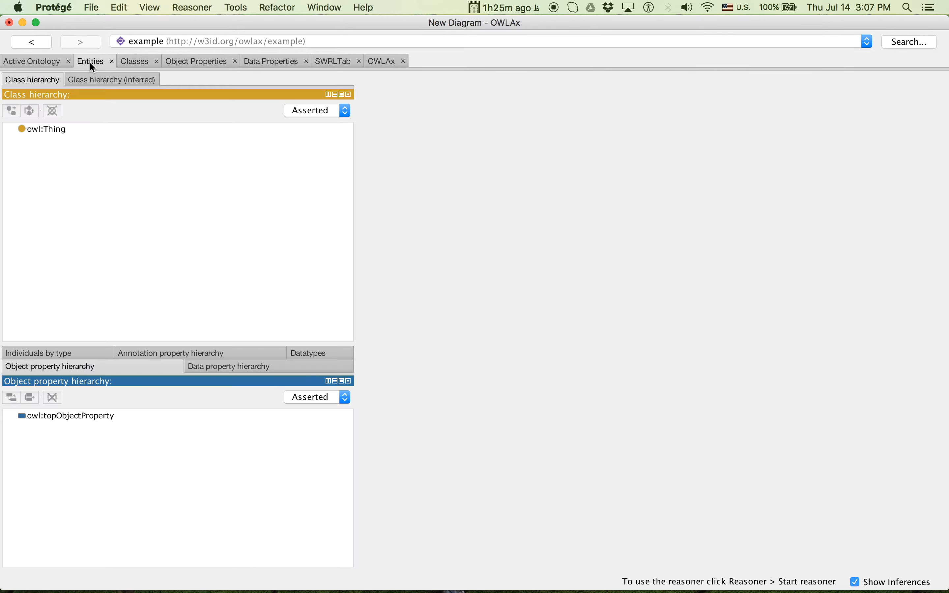
left_click(46, 129)
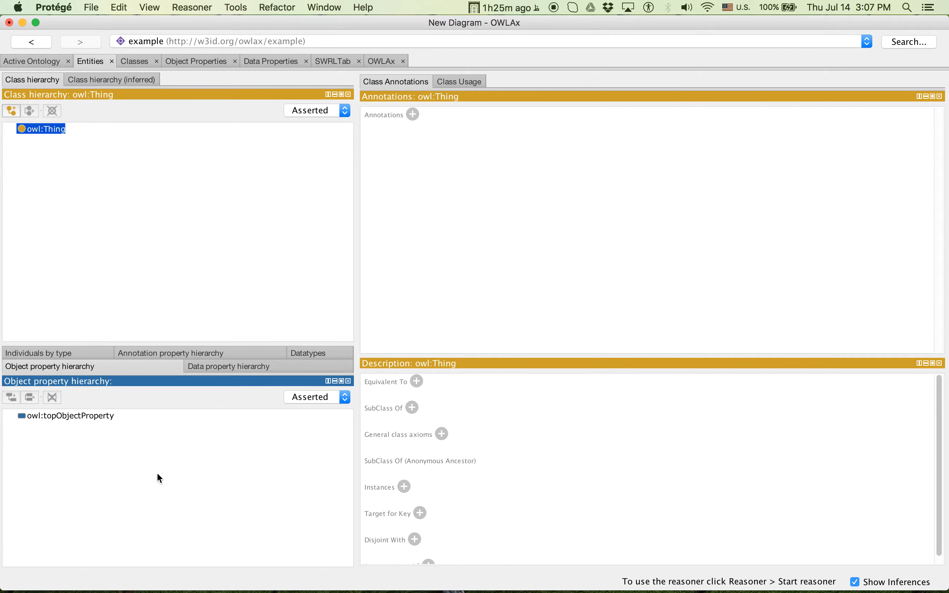
left_click(129, 63)
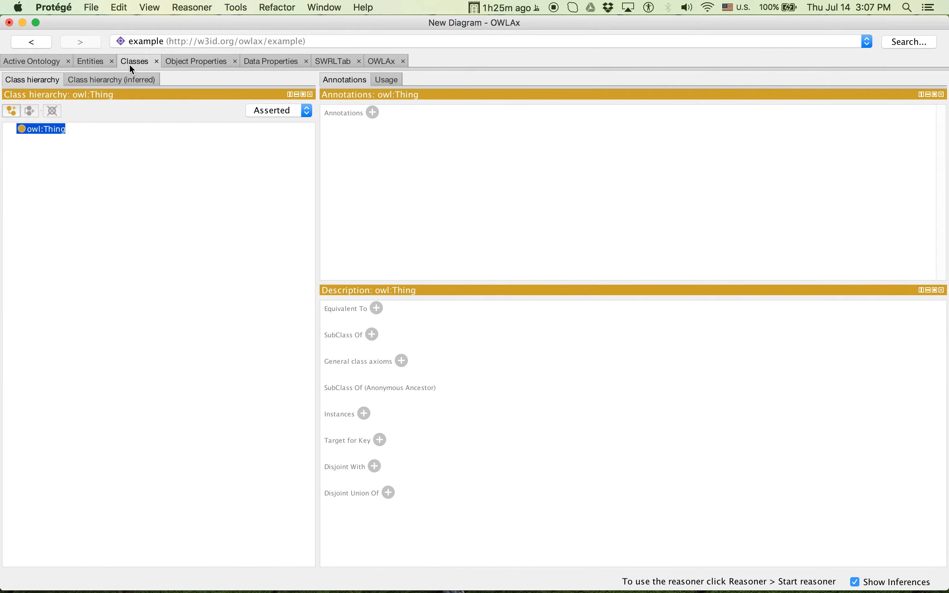
left_click(82, 60)
Step: Return to the OWLAx diagram and start saving it, browsing to the home folder in Users on Macintosh HD
left_click(384, 62)
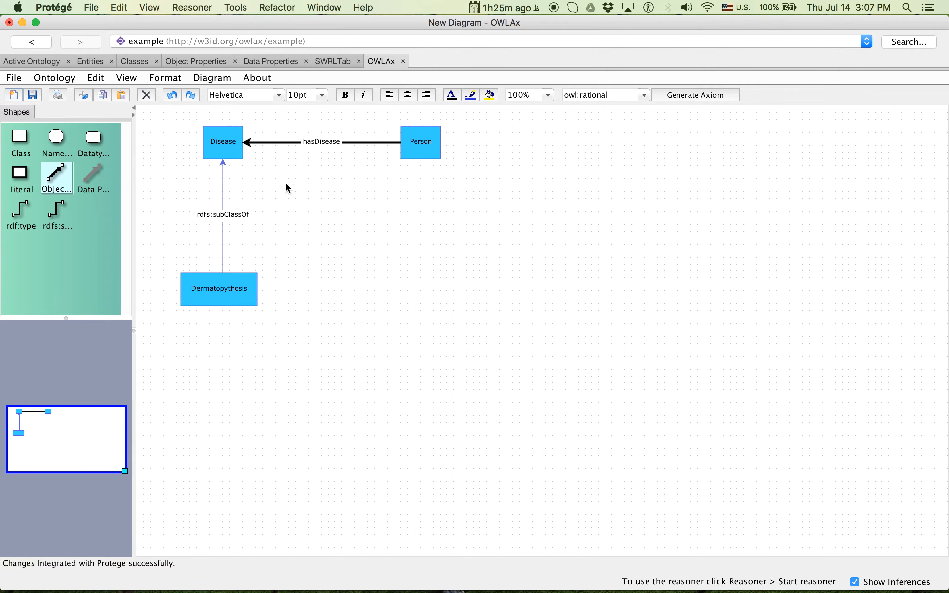
left_click(19, 80)
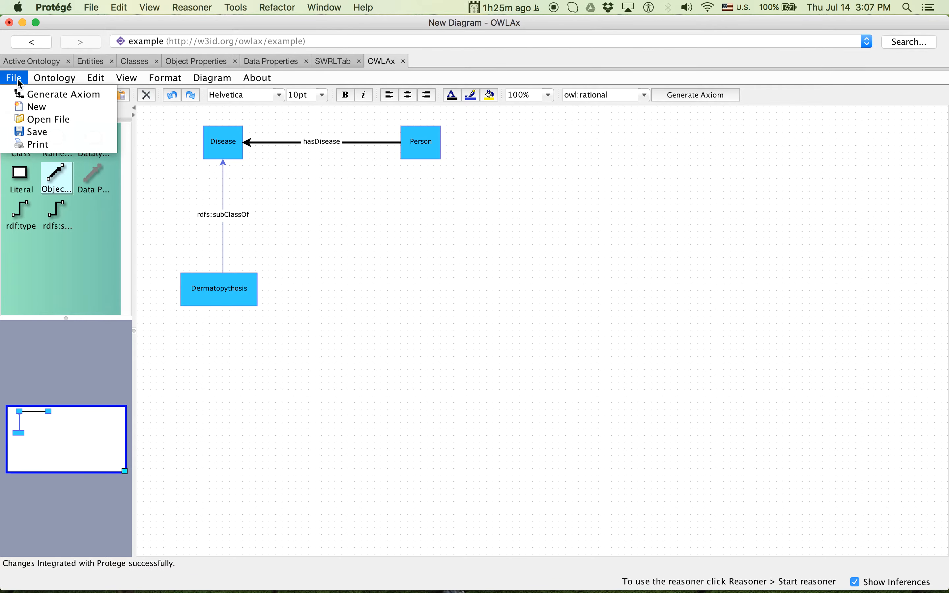
left_click(33, 132)
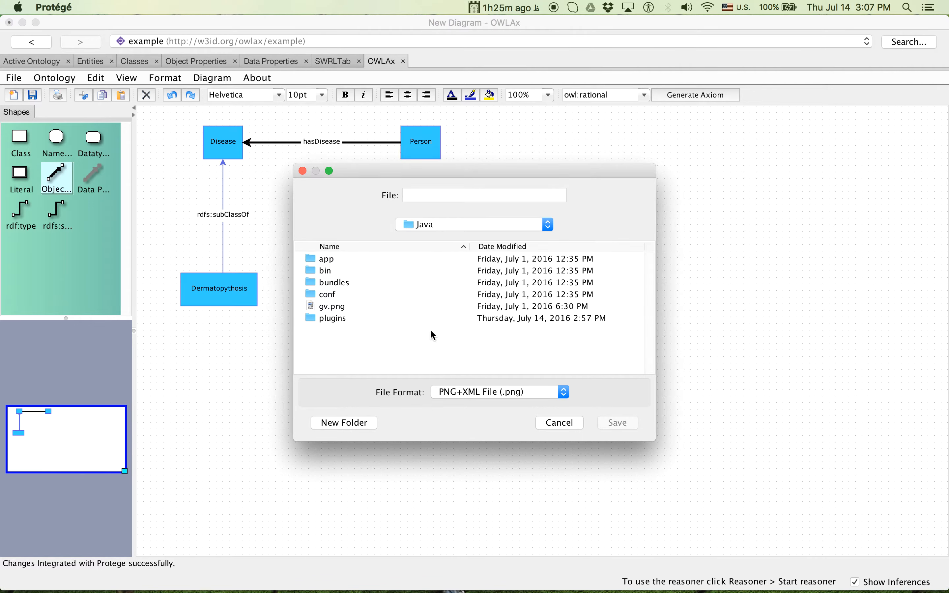
left_click(528, 224)
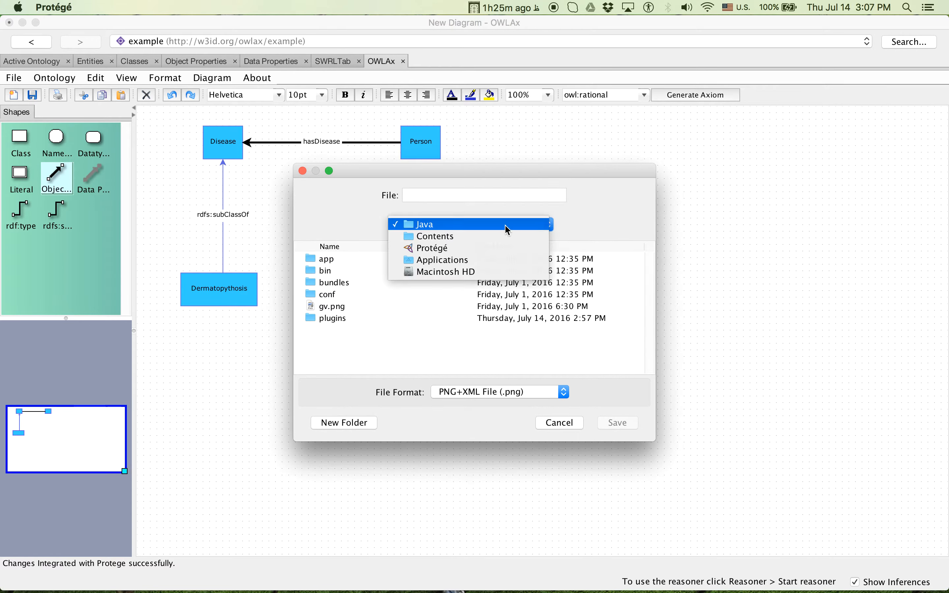
left_click(462, 261)
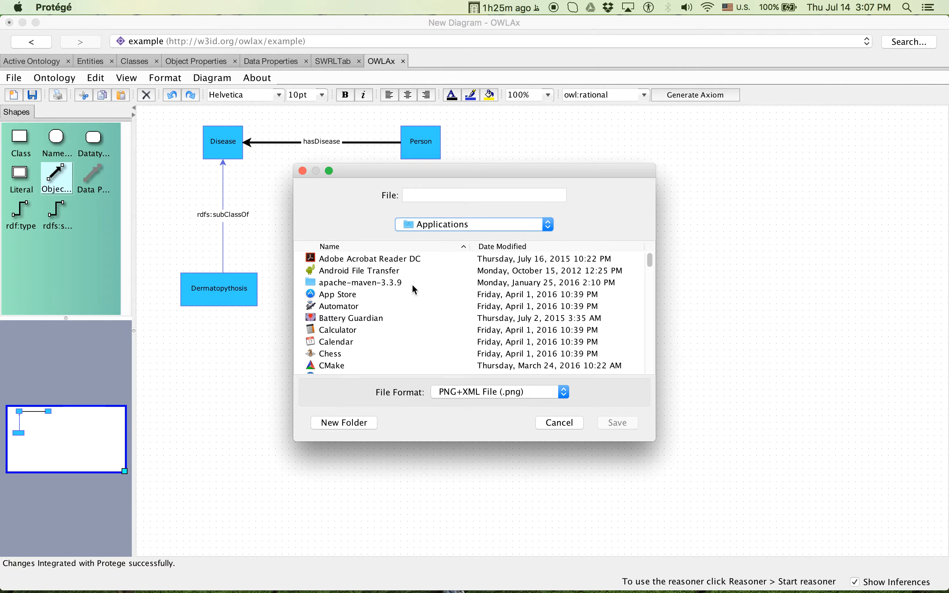
left_click(492, 232)
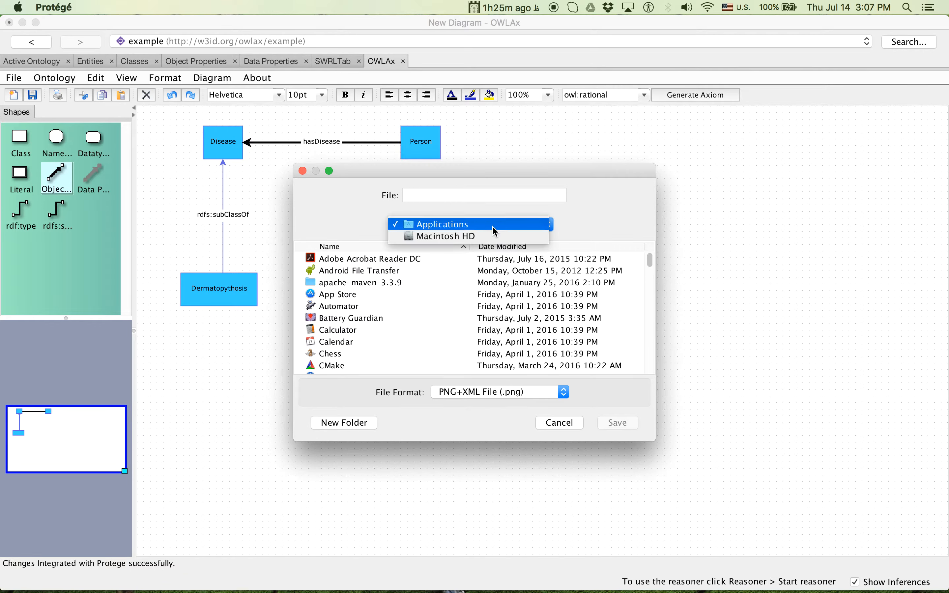
left_click(458, 239)
scroll(332, 342, "down", 3)
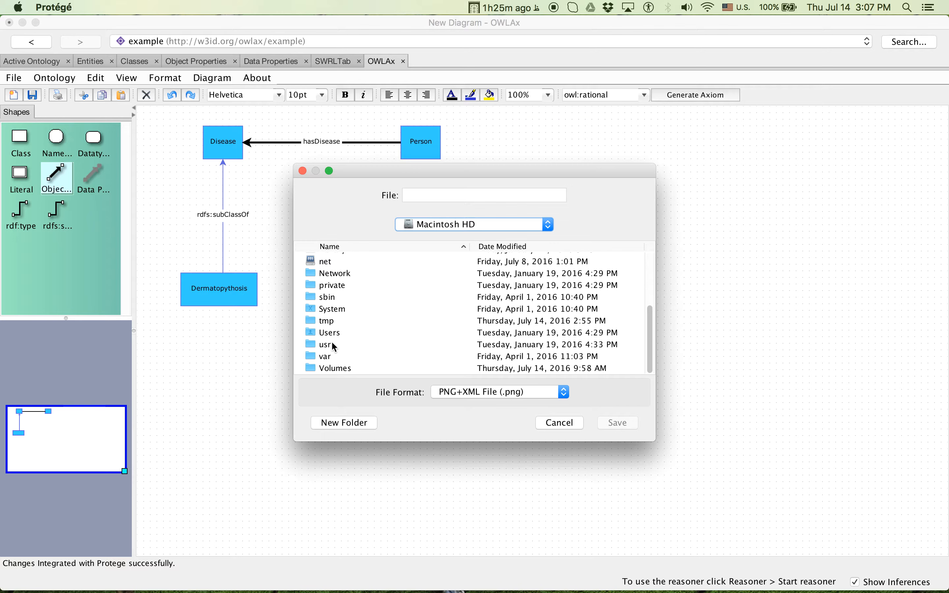
double_click(330, 330)
double_click(343, 258)
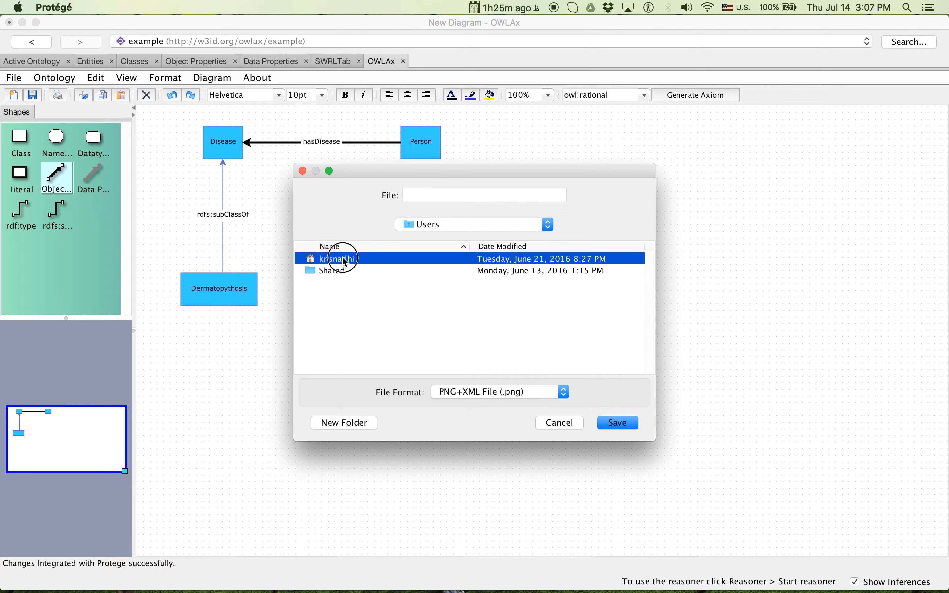
Step: Save the diagram in PNG+XML format over example.png in the Desktop's demo folder
double_click(338, 295)
left_click(346, 259)
double_click(347, 260)
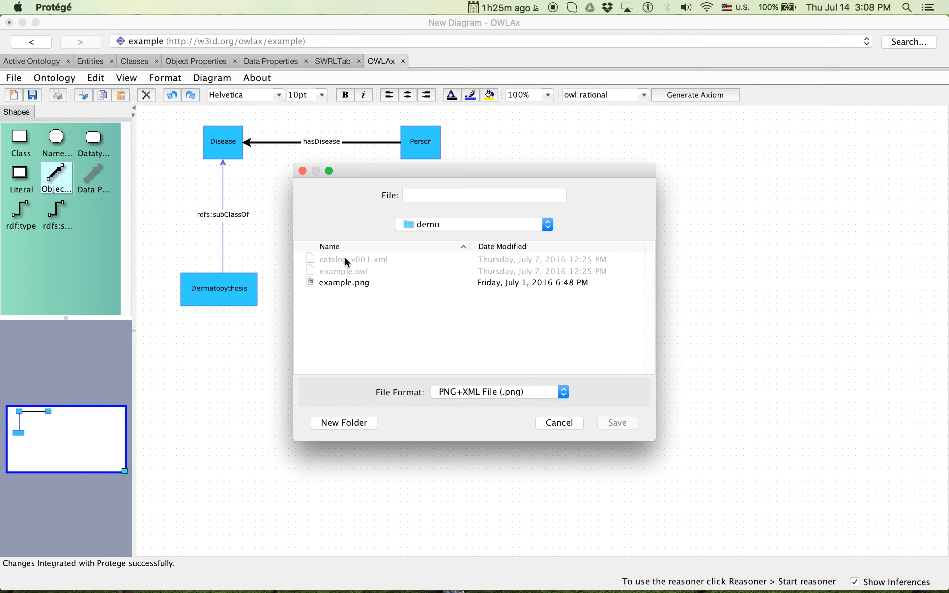
left_click(358, 284)
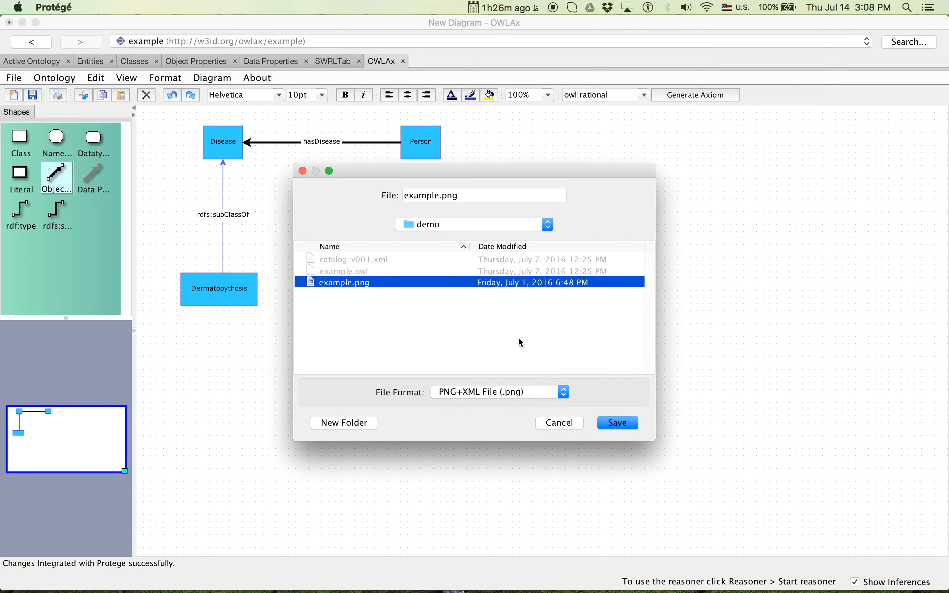
left_click(618, 424)
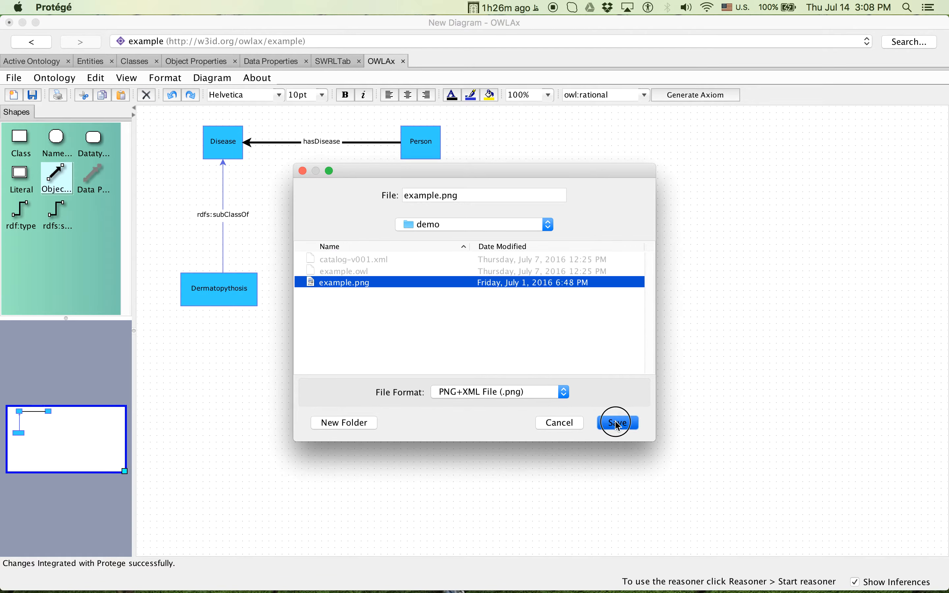
left_click(612, 371)
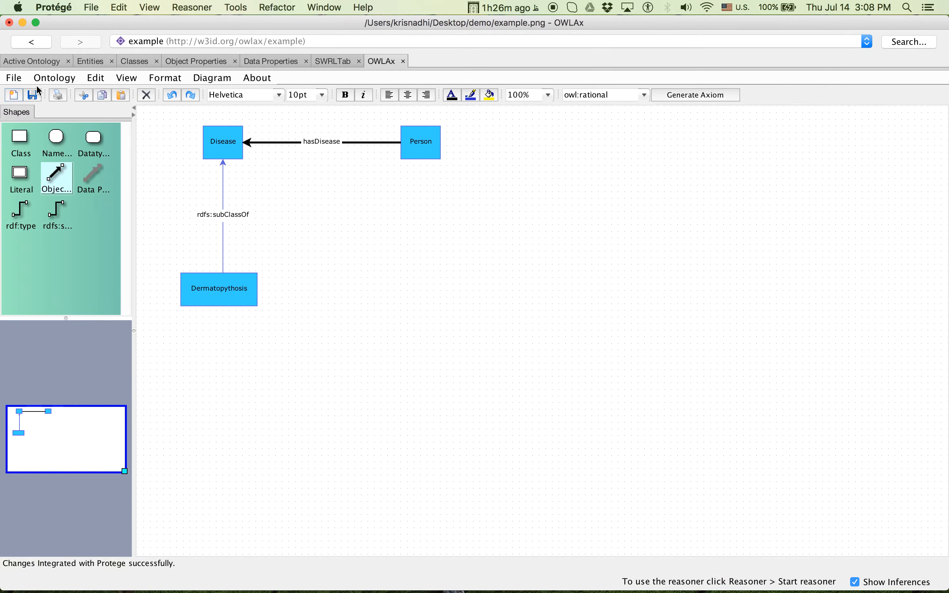
Step: Start a new blank diagram, then begin opening a saved diagram by browsing to the Users folder on Macintosh HD
left_click(20, 80)
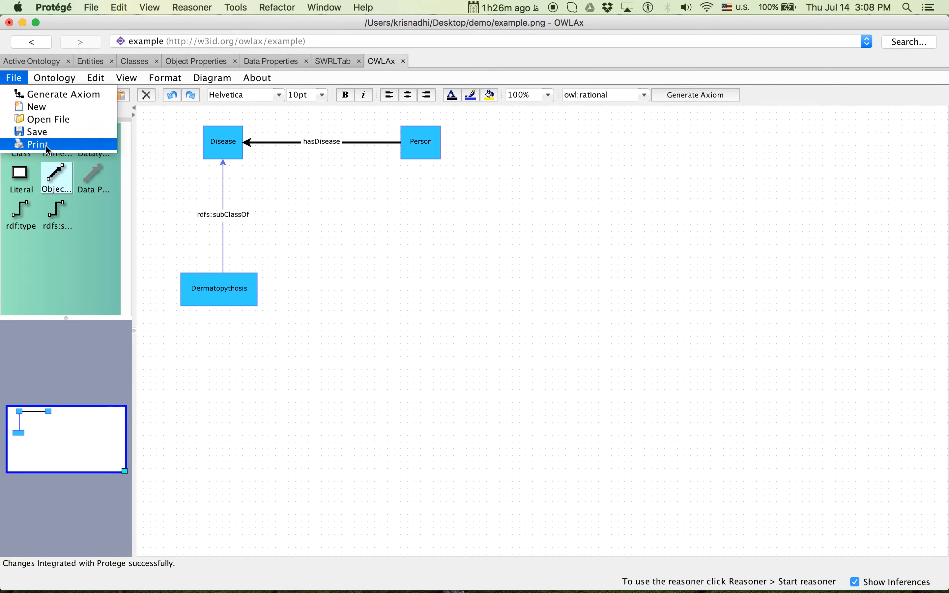
left_click(48, 107)
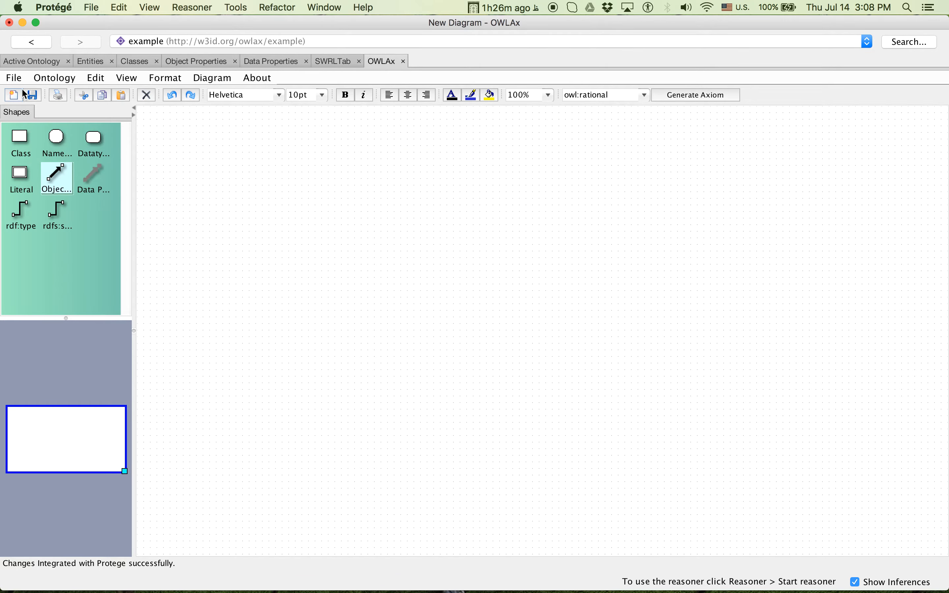
left_click(16, 79)
left_click(43, 119)
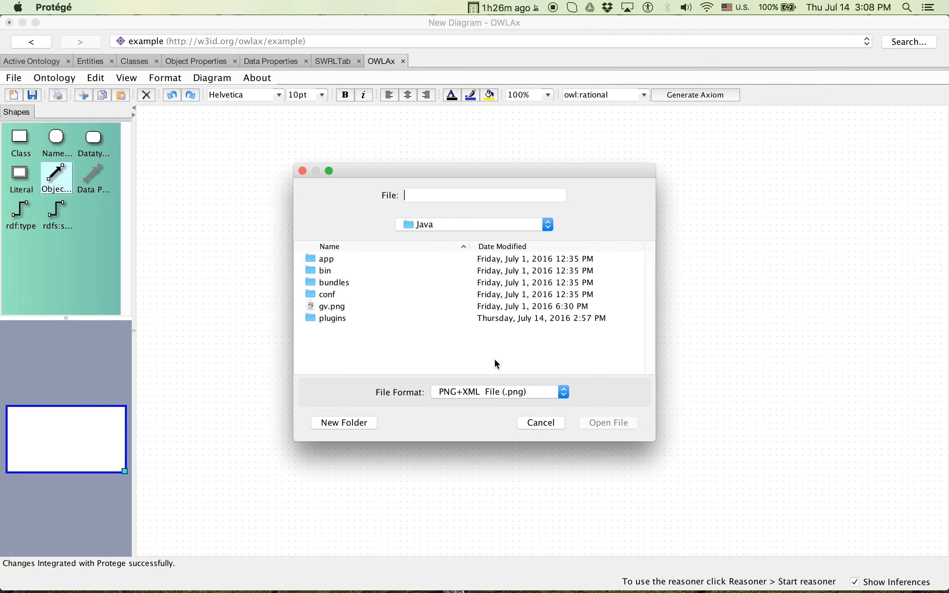
left_click(514, 229)
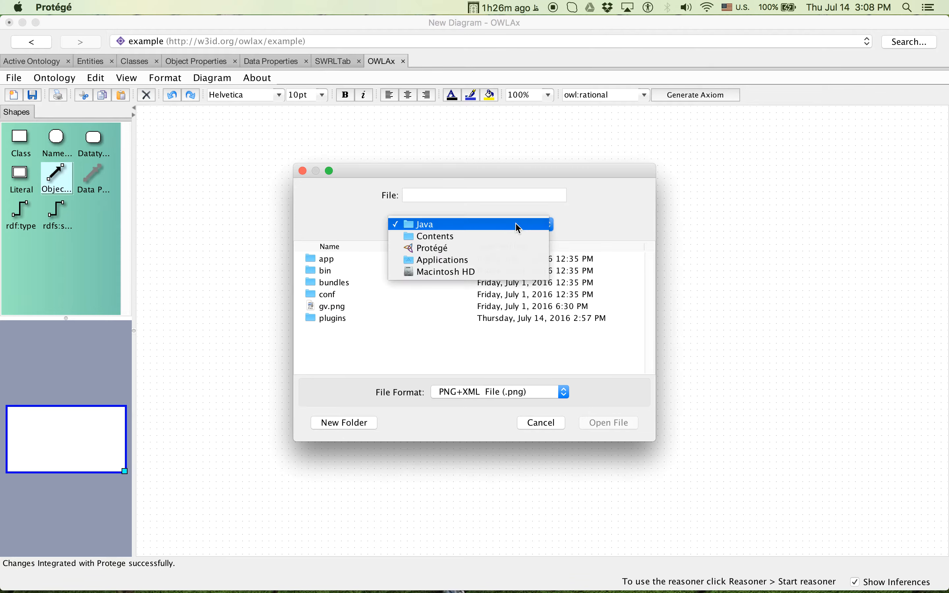
left_click(471, 267)
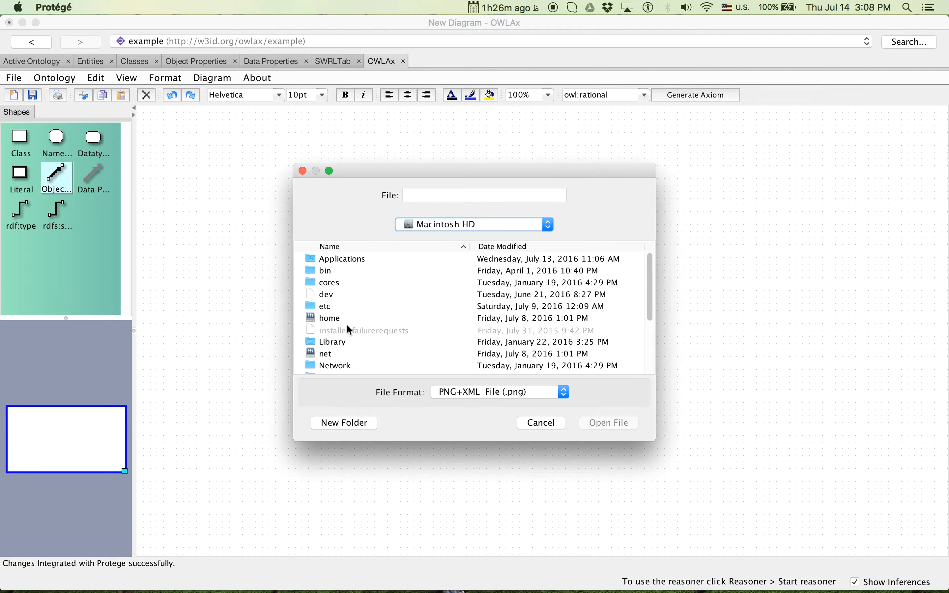
scroll(349, 329, "down", 3)
double_click(333, 332)
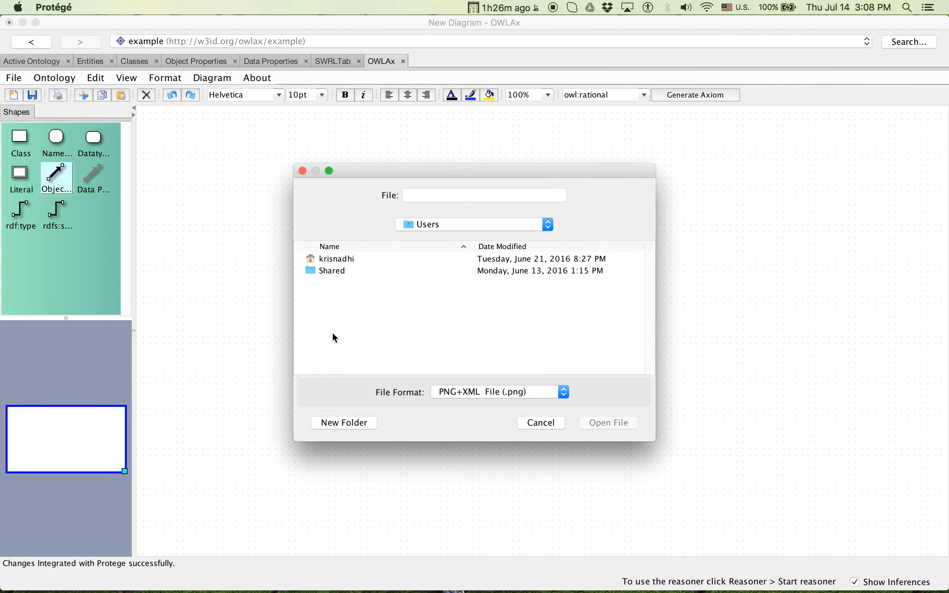
Step: Open the saved diagram example.png from the demo folder on the home folder's Desktop
double_click(353, 259)
left_click(344, 298)
double_click(343, 297)
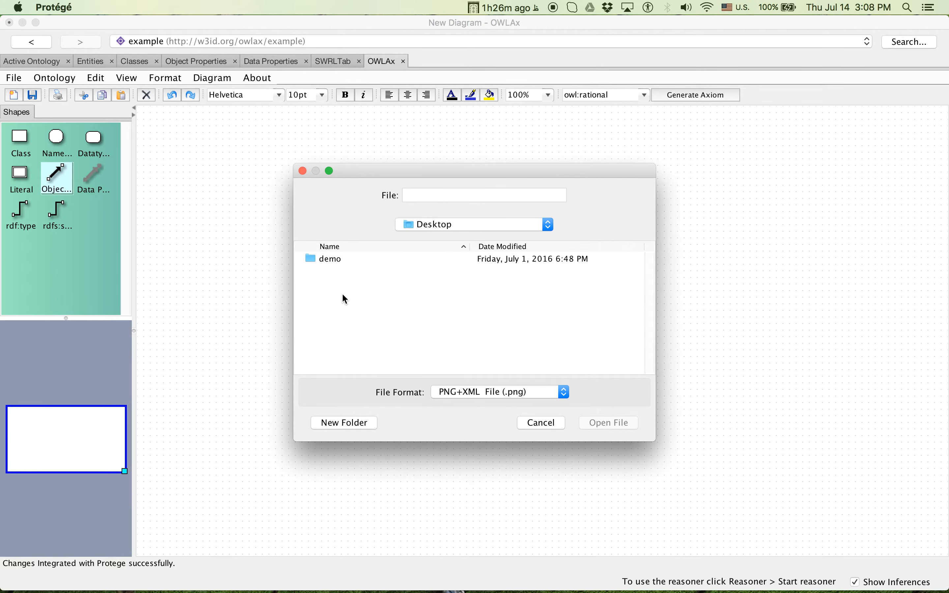
double_click(337, 261)
left_click(350, 284)
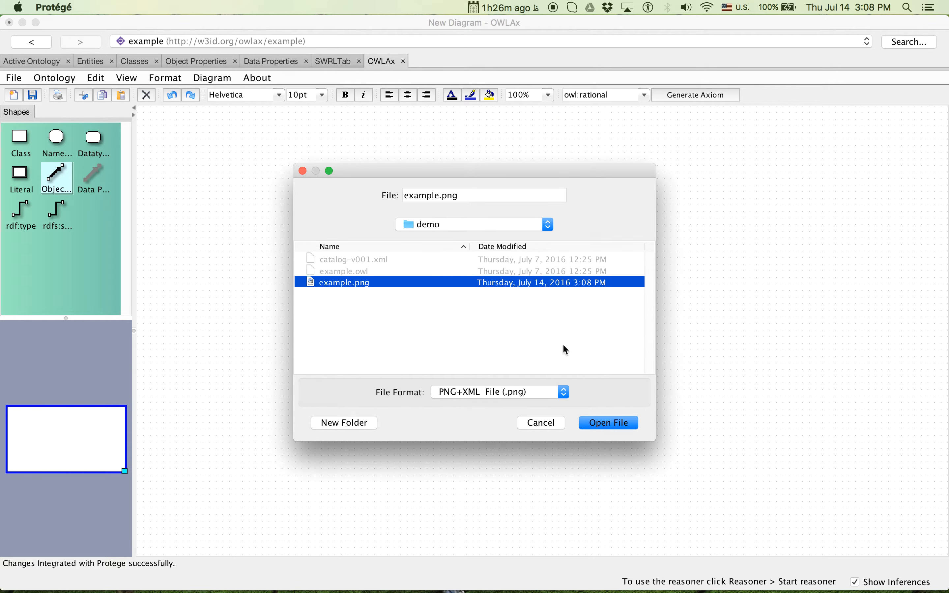
left_click(611, 423)
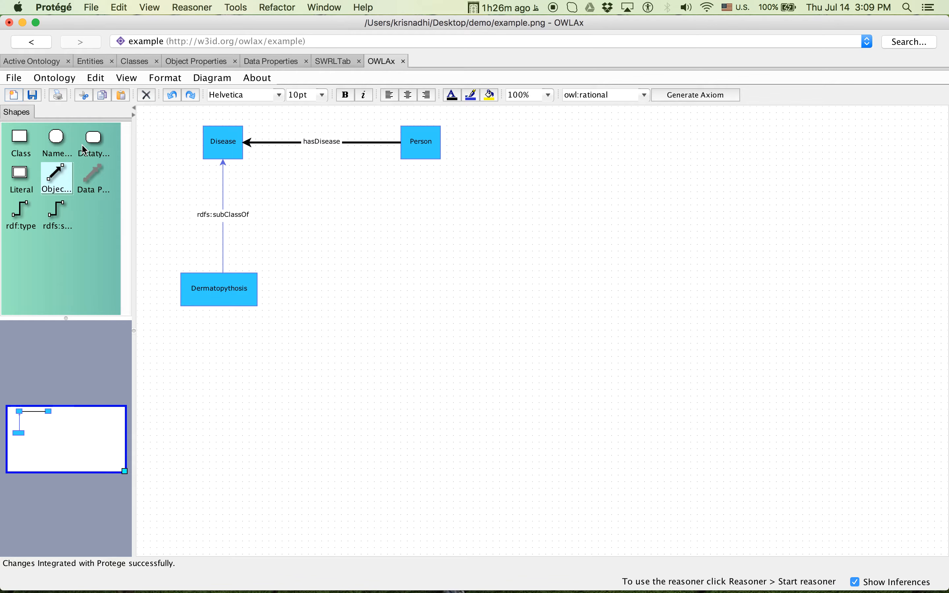
left_click(55, 139)
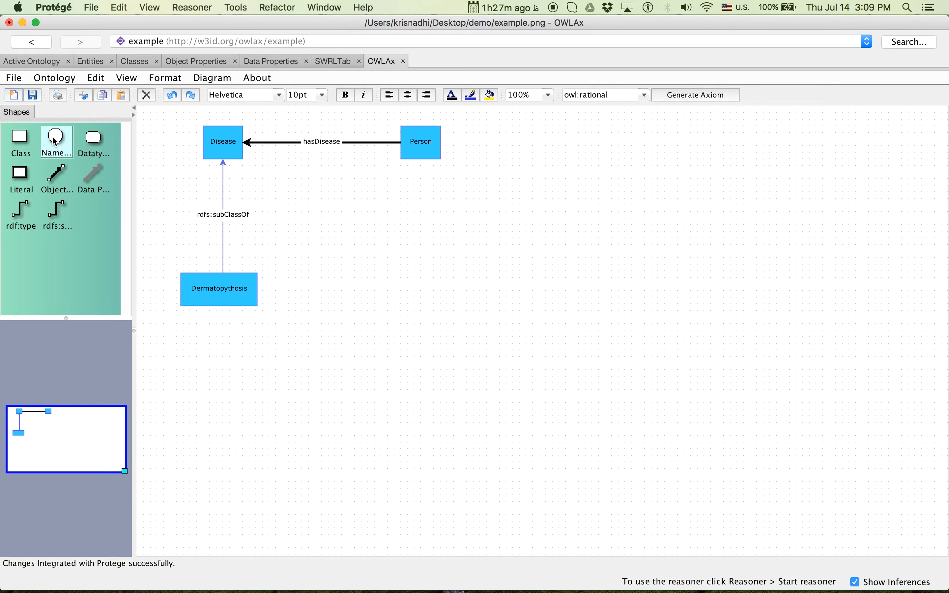
left_click(72, 200)
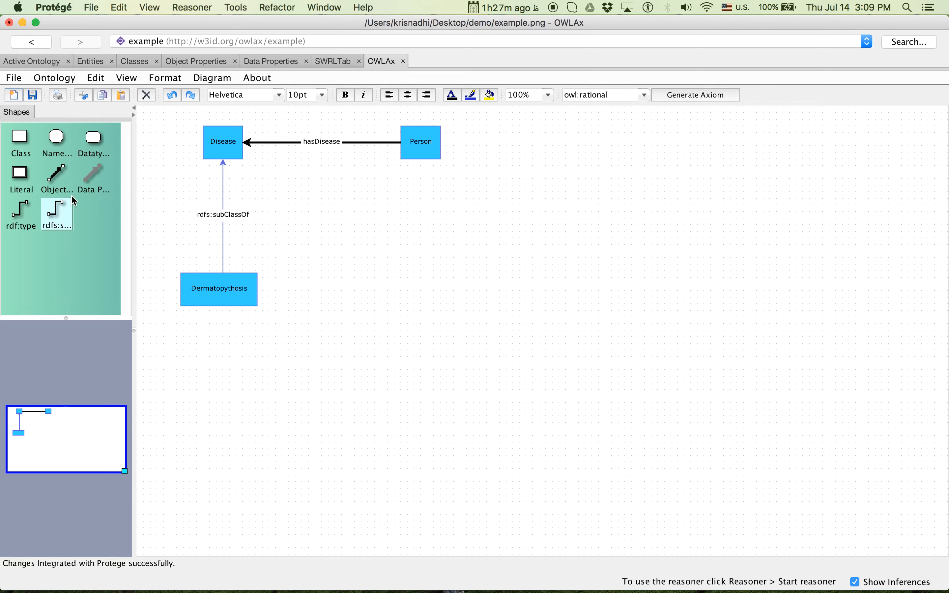
left_click(61, 174)
Step: Add a datatype node on the far side of Person from Disease and set its type to xsd:string
left_click(95, 136)
left_click_drag(95, 136, 586, 143)
left_click(506, 145)
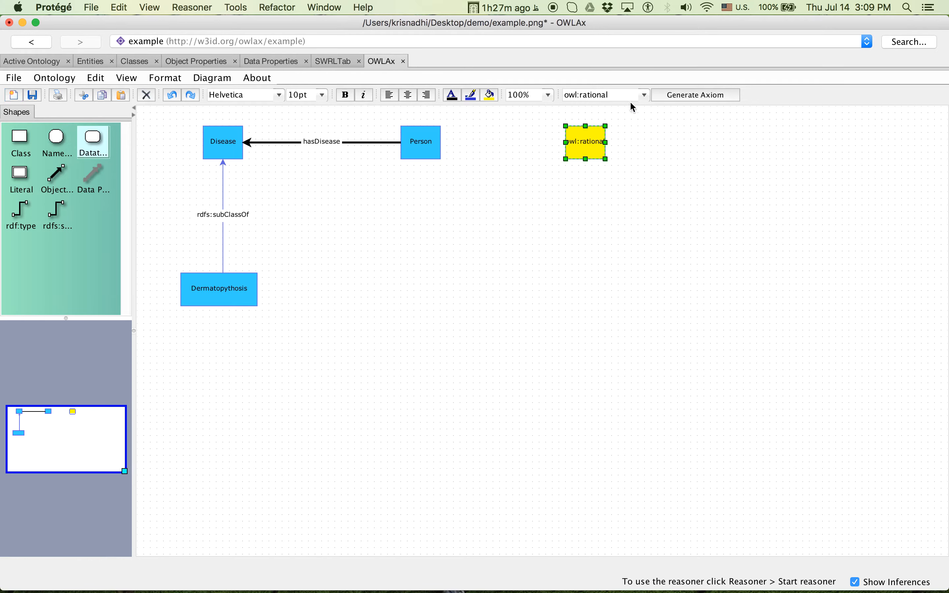
left_click(645, 95)
left_click_drag(651, 118, 650, 182)
left_click(615, 165)
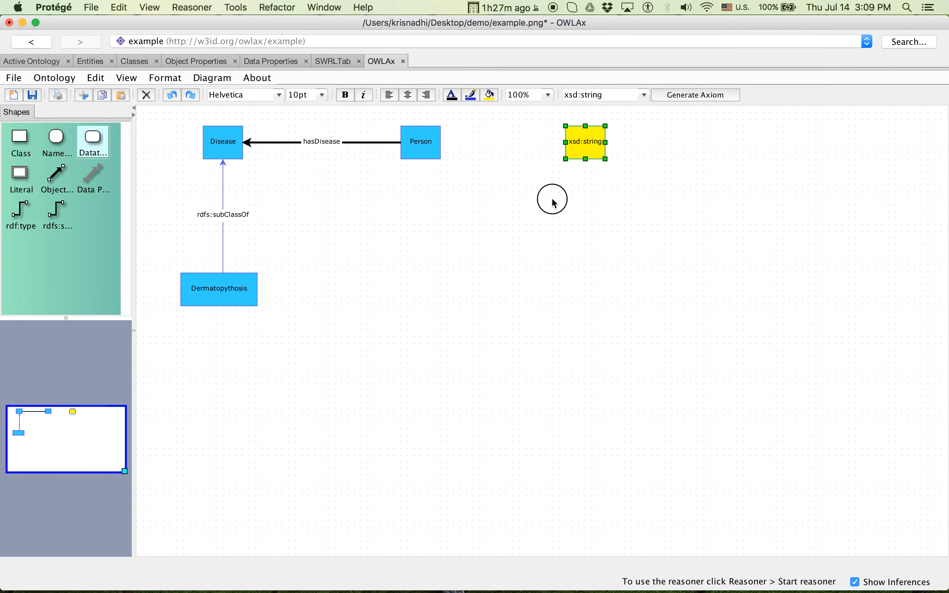
left_click(529, 179)
left_click(85, 172)
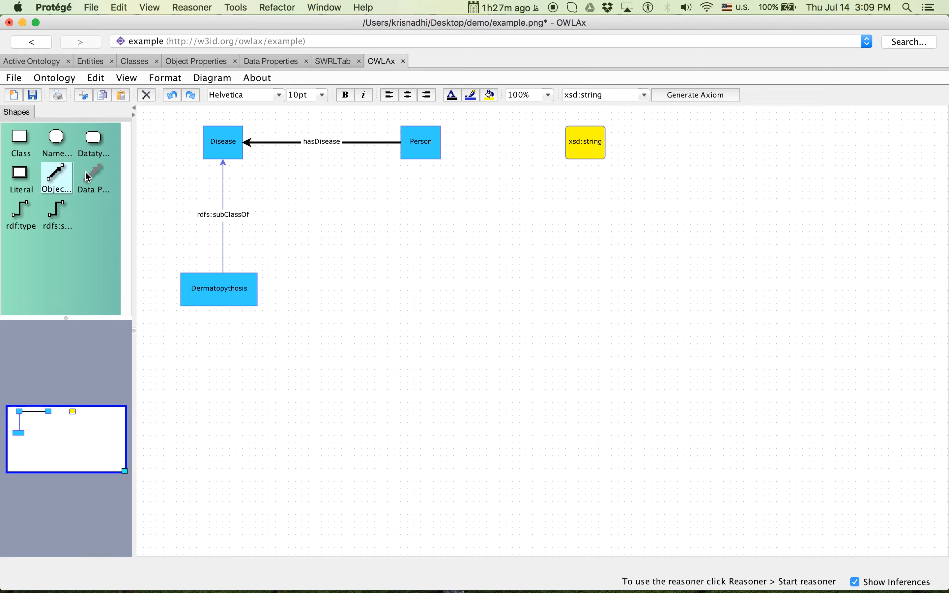
left_click(64, 177)
left_click_drag(64, 177, 423, 142)
left_click(507, 179)
left_click_drag(507, 180, 581, 141)
left_click_drag(507, 180, 589, 146)
left_click(153, 95)
Step: Draw a data property edge from Person to xsd:string and name it hasName
left_click(93, 169)
left_click_drag(93, 168, 431, 140)
left_click_drag(521, 159, 567, 152)
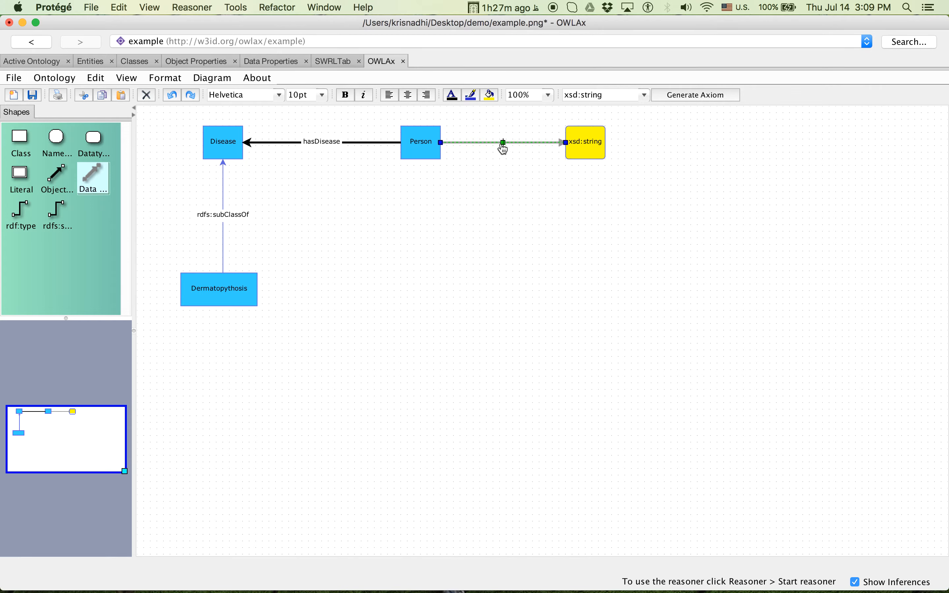
double_click(503, 148)
type("hasName")
left_click(515, 215)
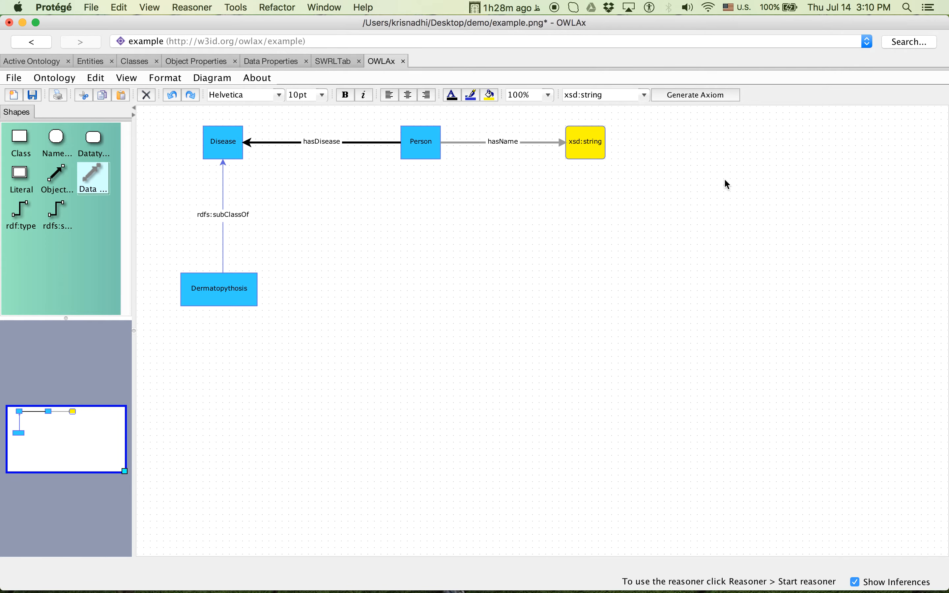
Step: Generate the diagram's axioms and select the domain-range axioms hasDisease some Disease, hasName some xsd:string, Person hasDisease only Disease, and Person hasName only xsd:string
left_click(694, 94)
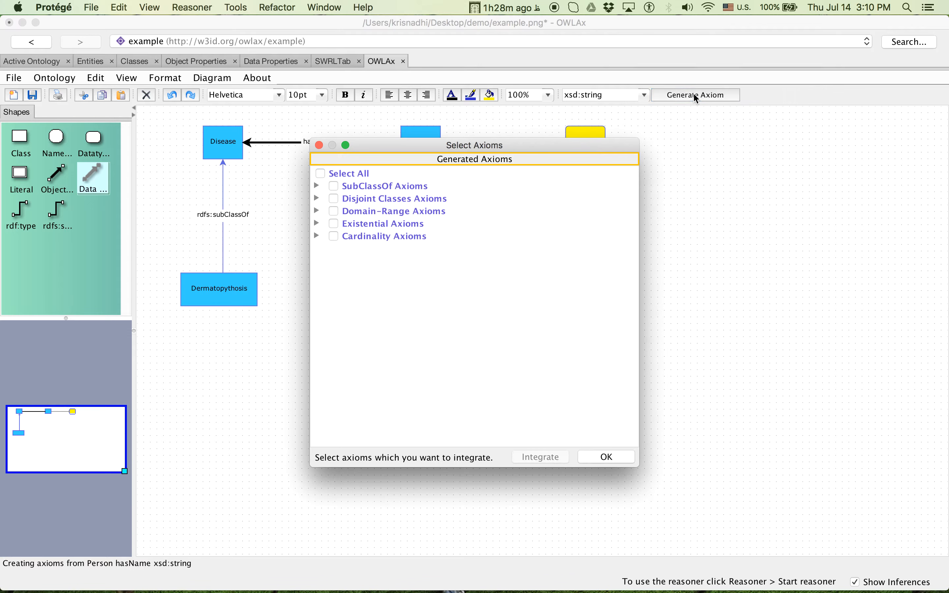
left_click(317, 185)
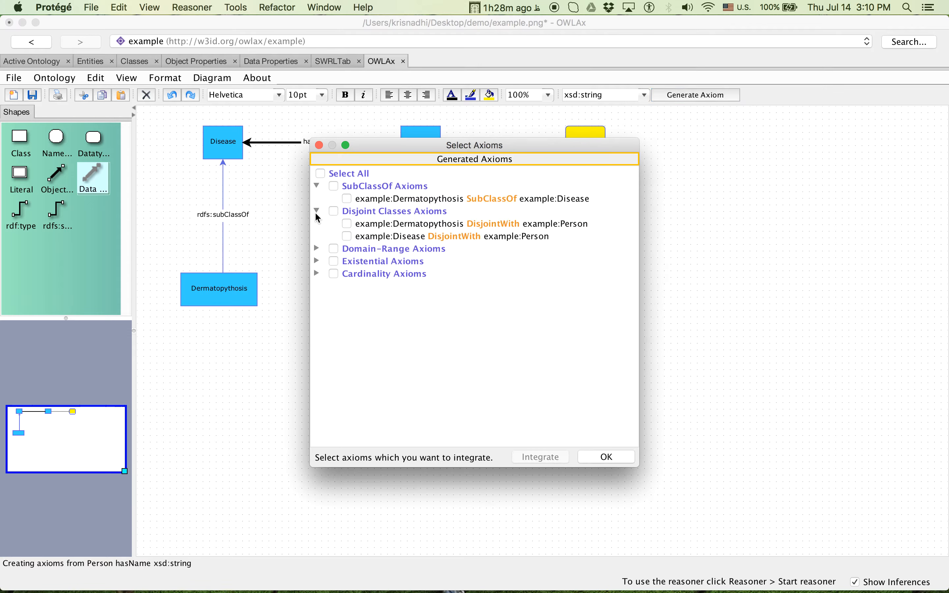
left_click(317, 247)
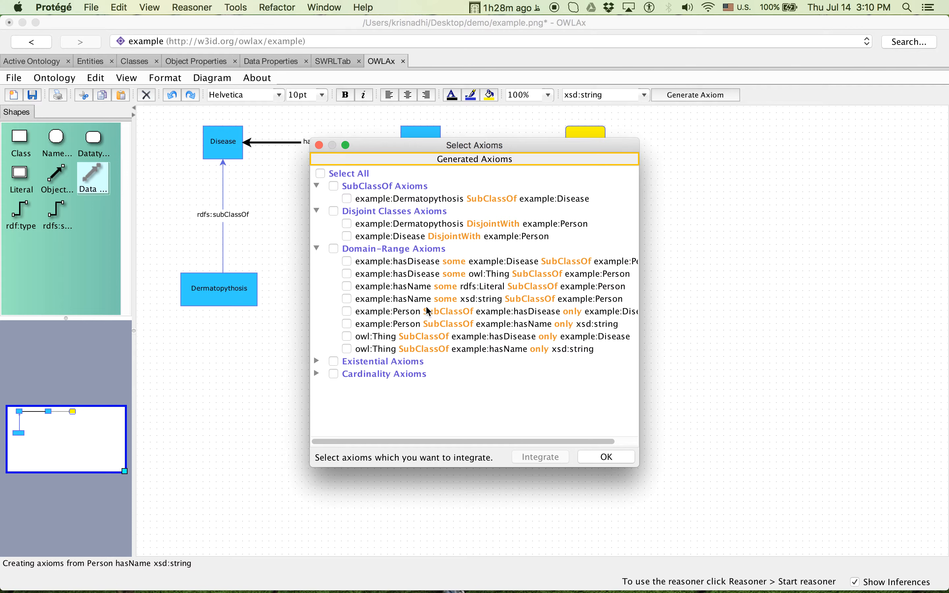
left_click(347, 299)
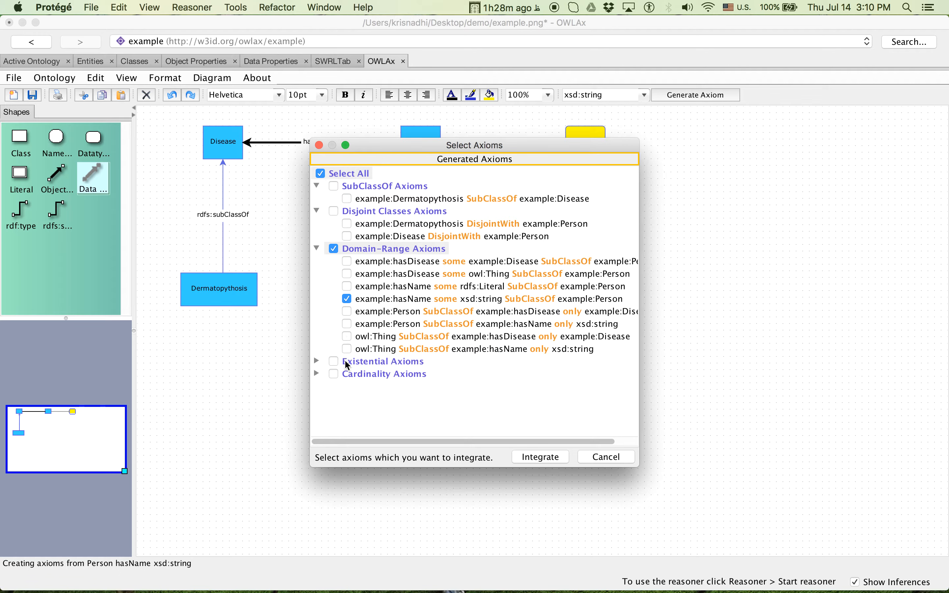
left_click(347, 325)
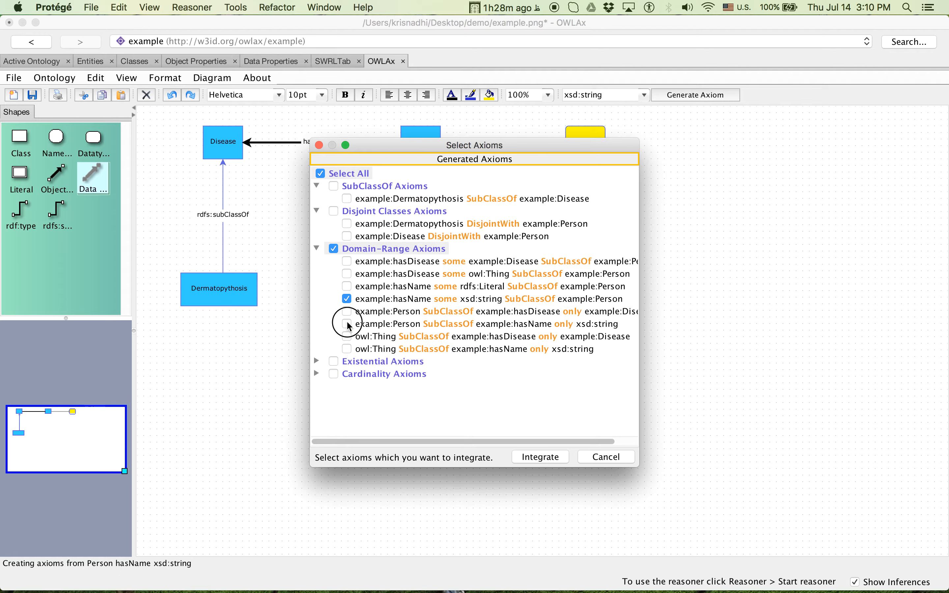
left_click(348, 262)
left_click(348, 313)
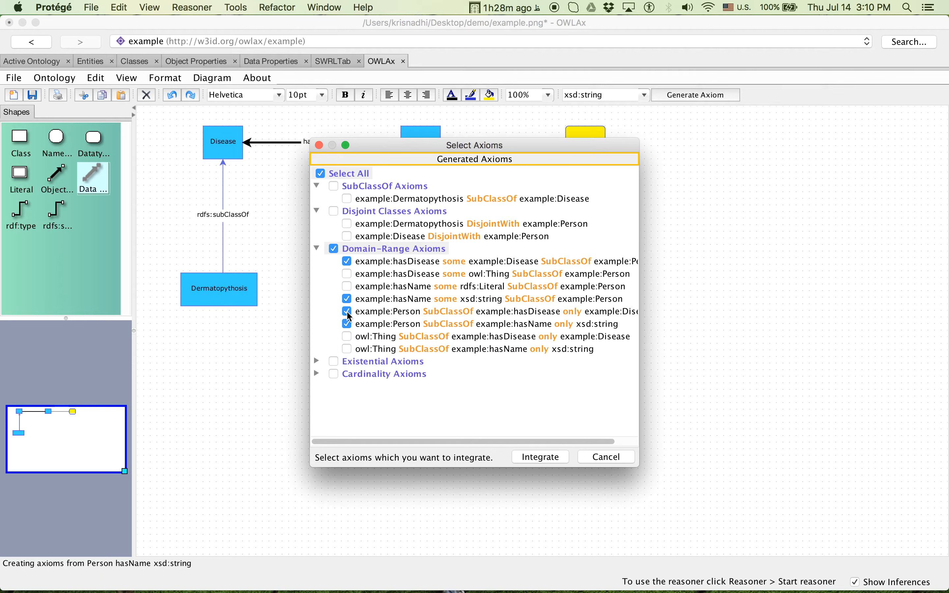
Step: Select the existential axiom Person SubClassOf hasName some xsd:string
left_click(316, 359)
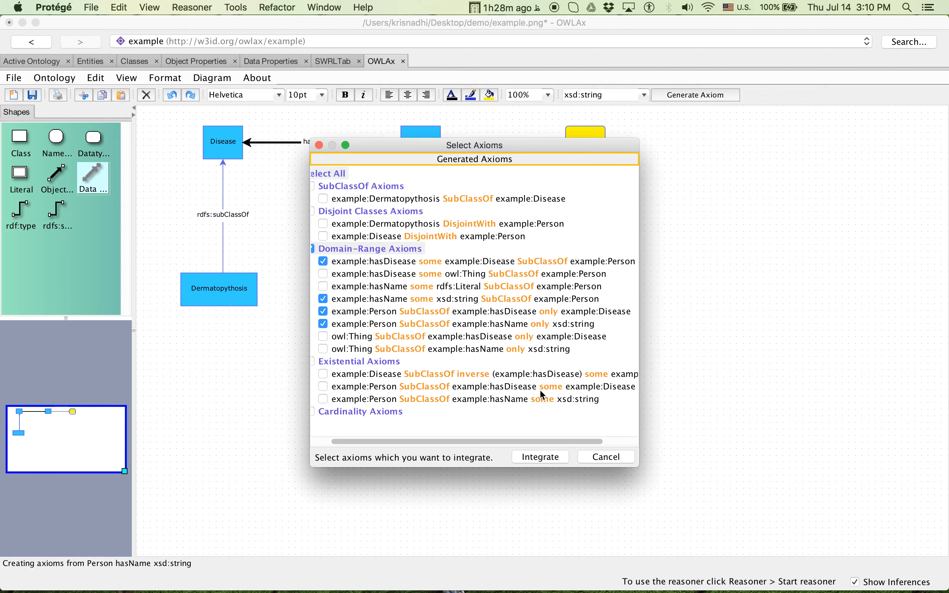
left_click(347, 399)
scroll(460, 343, "right", 3)
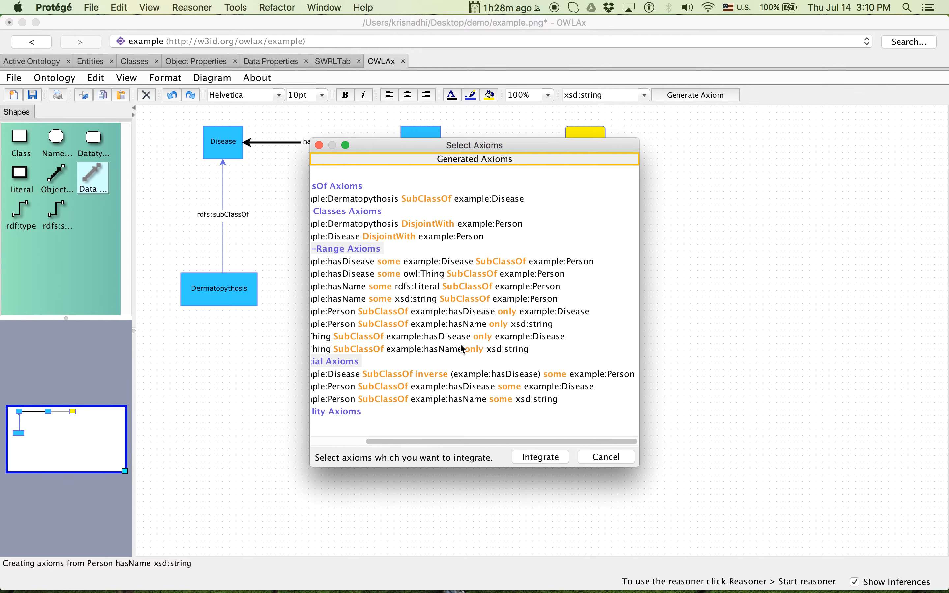
scroll(460, 343, "left", 3)
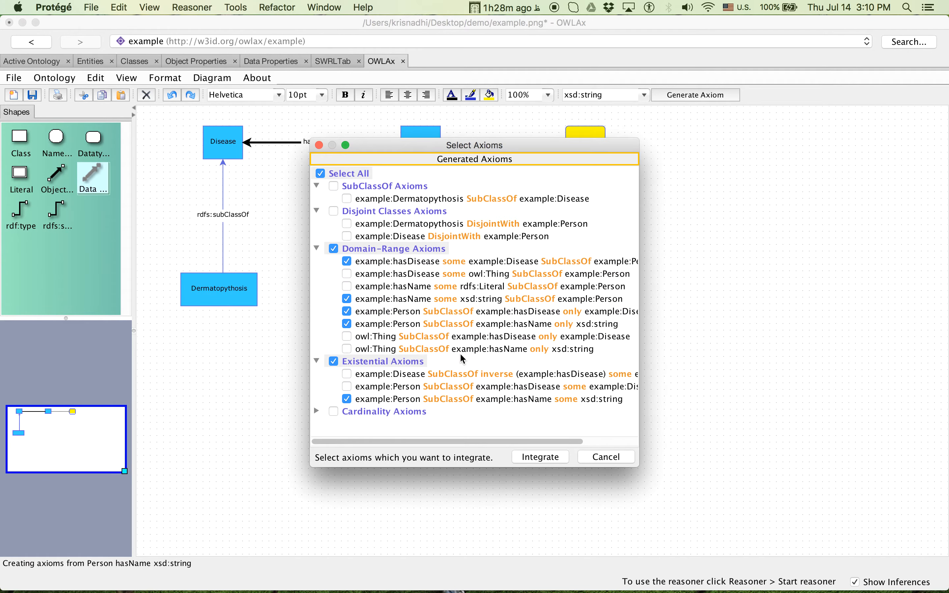
Step: Select the cardinality axiom Person SubClassOf hasName max 1 xsd:string and integrate the selected axioms into the ontology
left_click(317, 411)
scroll(474, 363, "down", 5)
scroll(475, 363, "up", 5)
scroll(475, 365, "down", 5)
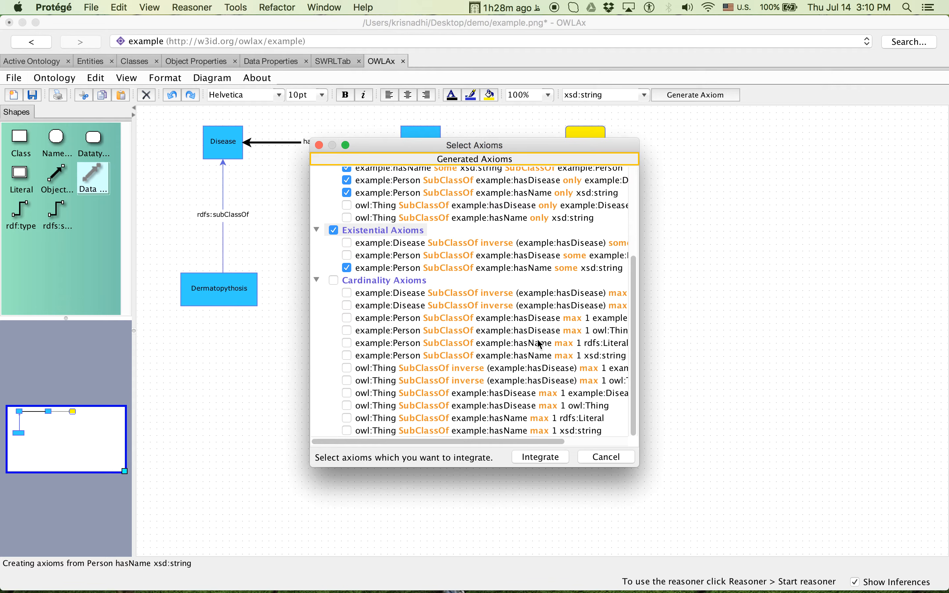
scroll(542, 342, "right", 3)
scroll(542, 342, "left", 3)
scroll(542, 342, "right", 2)
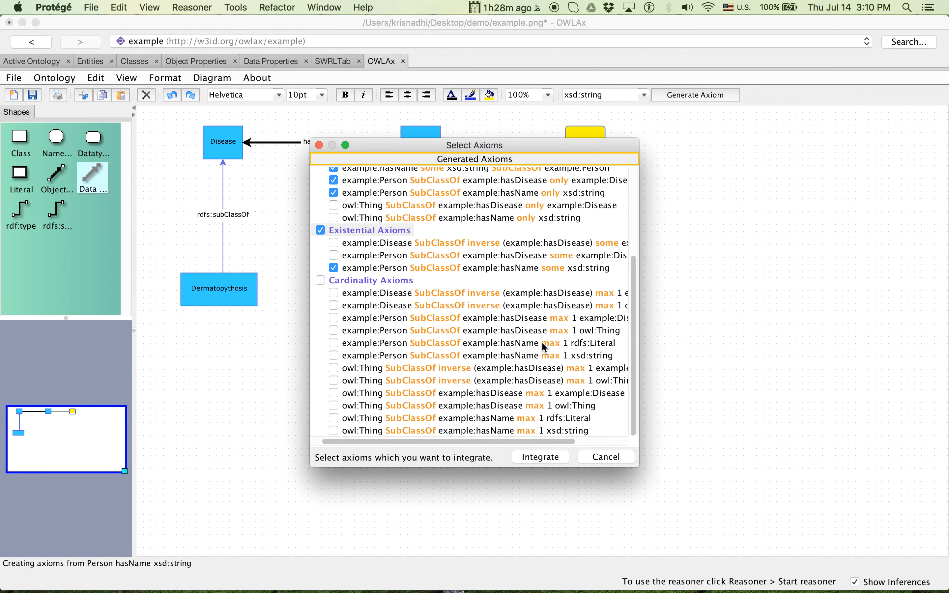
left_click(333, 356)
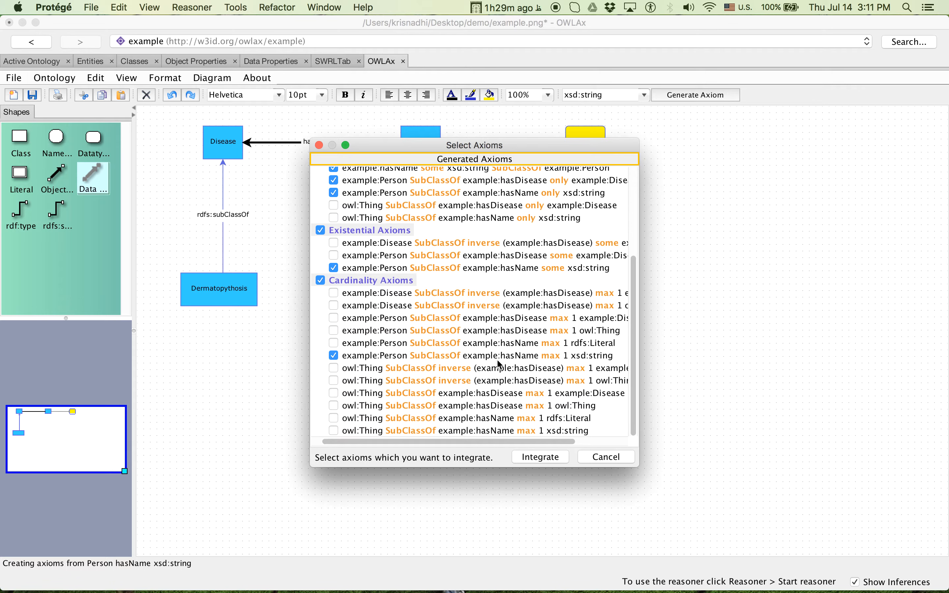
left_click_drag(597, 442, 493, 444)
left_click(550, 458)
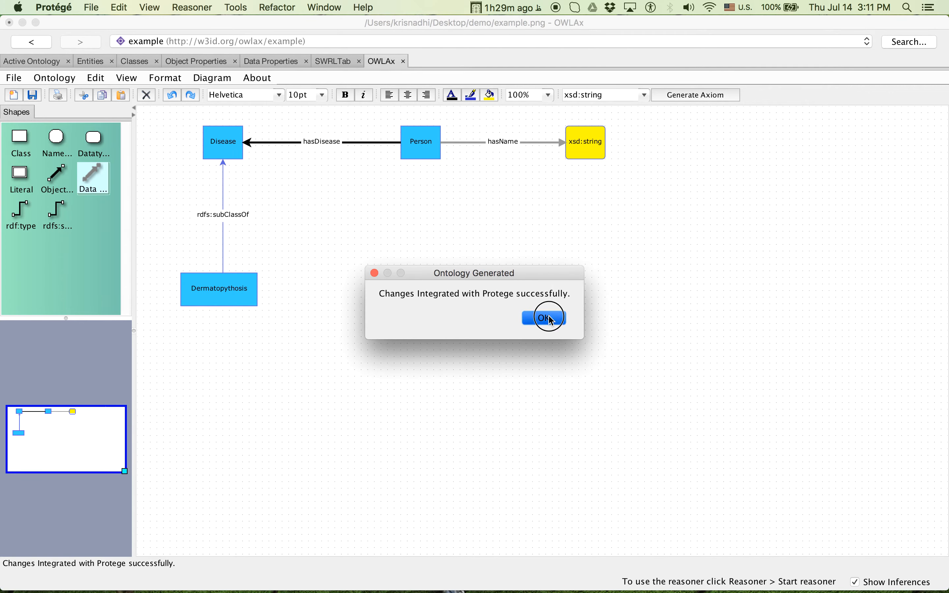
left_click(545, 318)
Step: Inspect the Disease class and its description in the class hierarchy under owl:Thing
left_click(133, 57)
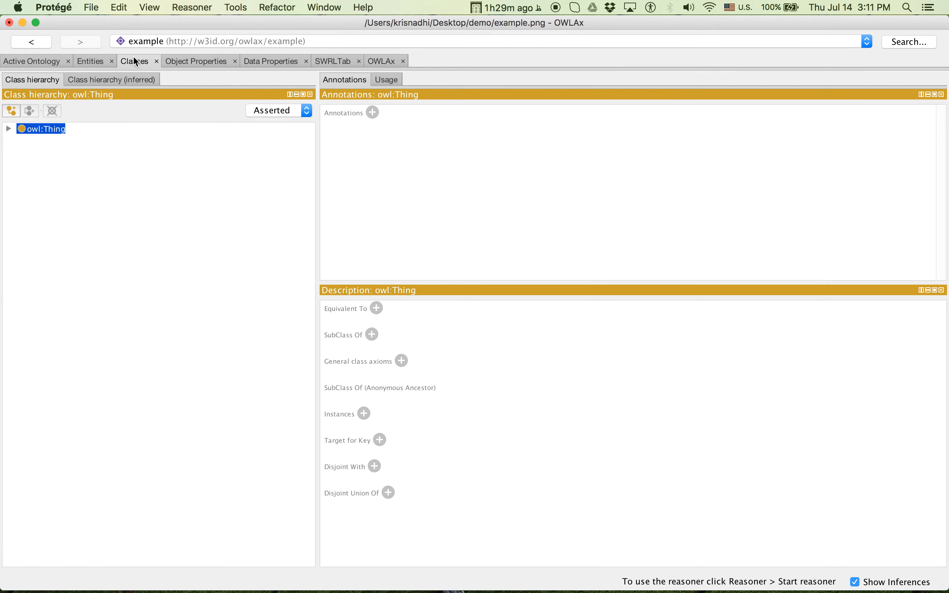
left_click(8, 130)
left_click(50, 140)
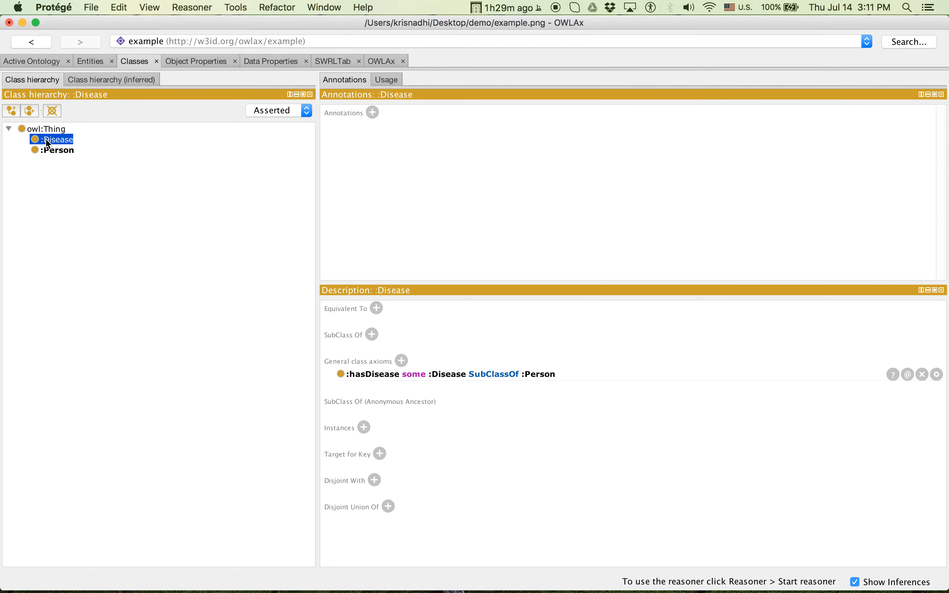
left_click(9, 129)
Step: Regenerate the diagram's axioms and select Person's cardinality axiom hasName max 1 xsd:string and existential axiom hasName some xsd:string
left_click(384, 60)
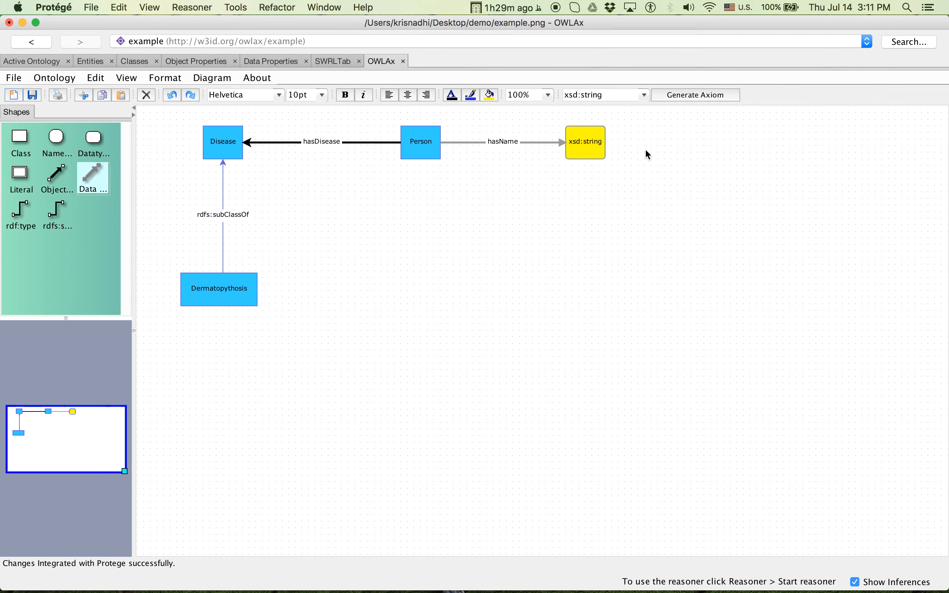
left_click(689, 95)
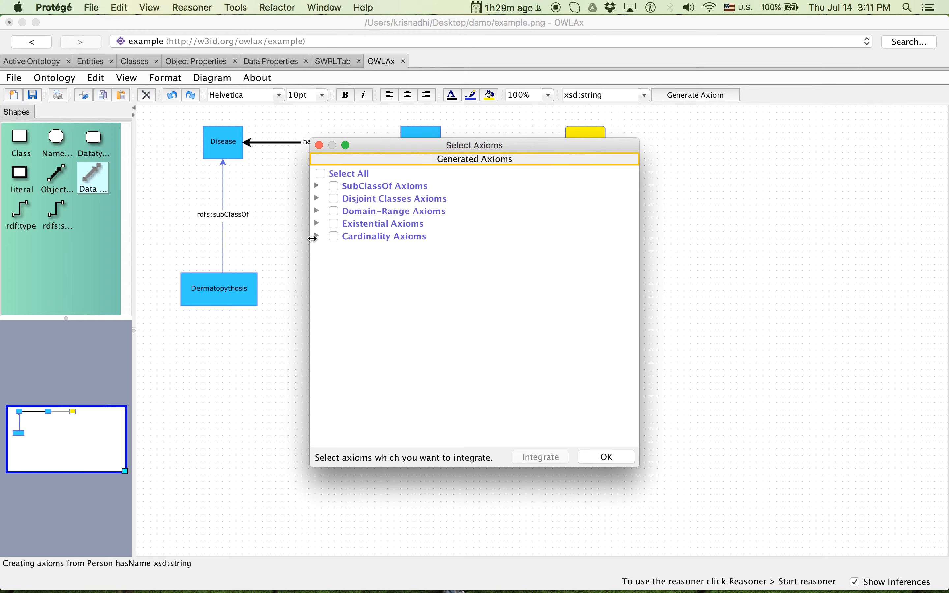
left_click(317, 235)
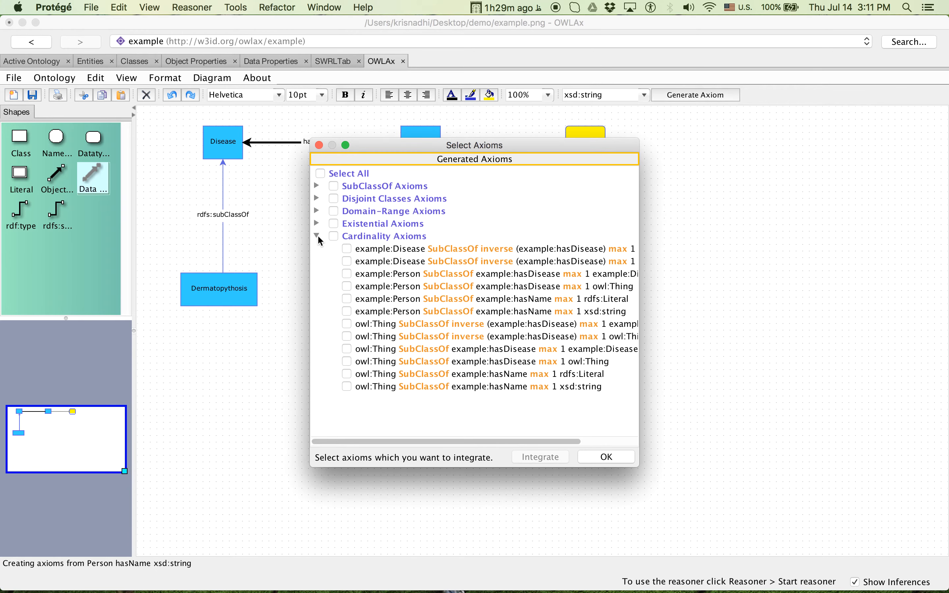
left_click(346, 311)
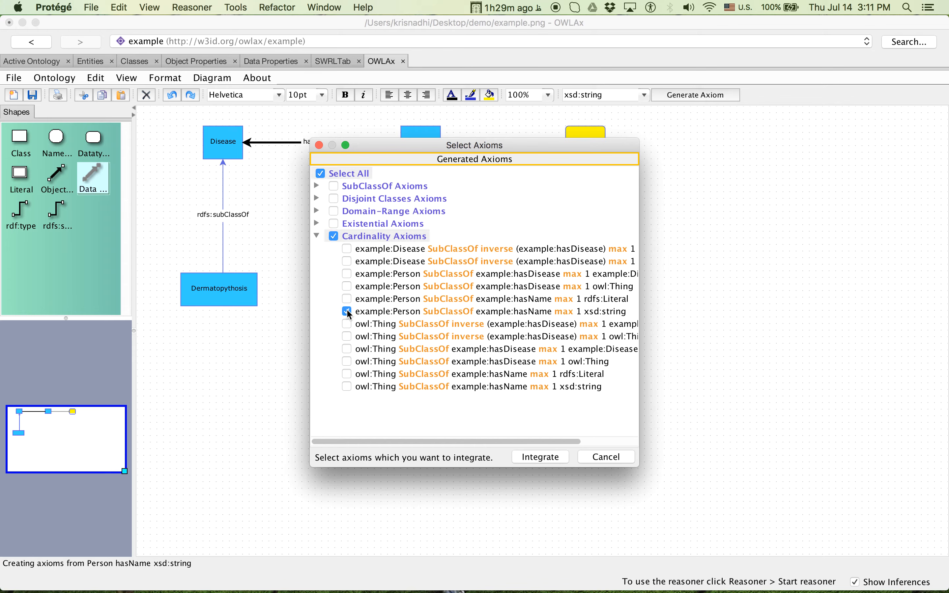
left_click(316, 224)
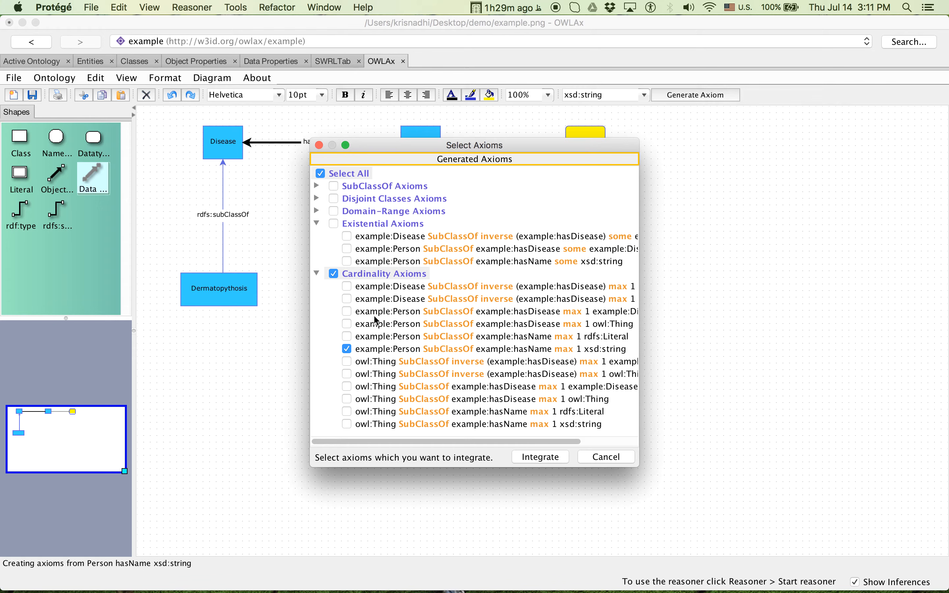
left_click(347, 262)
Step: Select the scoped domain-range axioms relating Person to Disease through hasDisease and to xsd:string through hasName, excluding those with owl:Thing or rdfs:Literal
left_click(316, 210)
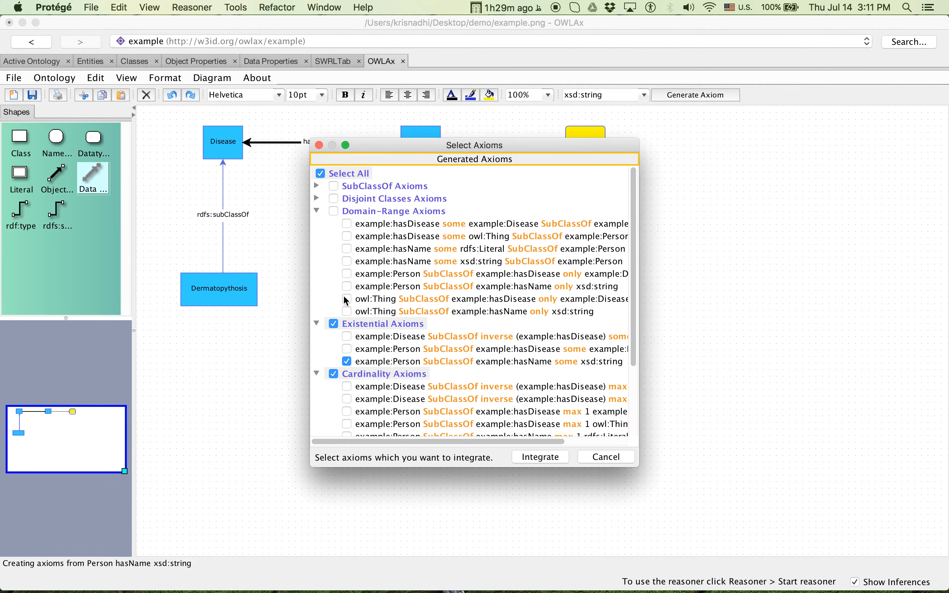
left_click(347, 286)
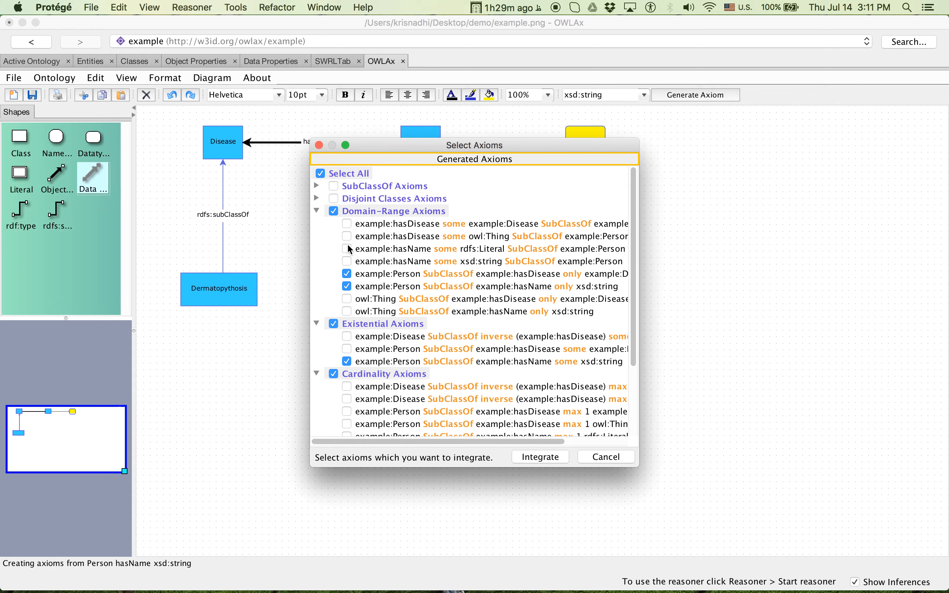
left_click(347, 260)
left_click(348, 223)
Step: Select both disjoint classes axioms and the axiom Dermatopythosis SubClassOf Disease, and integrate the whole selection into the ontology
left_click(317, 197)
left_click(347, 224)
left_click(346, 211)
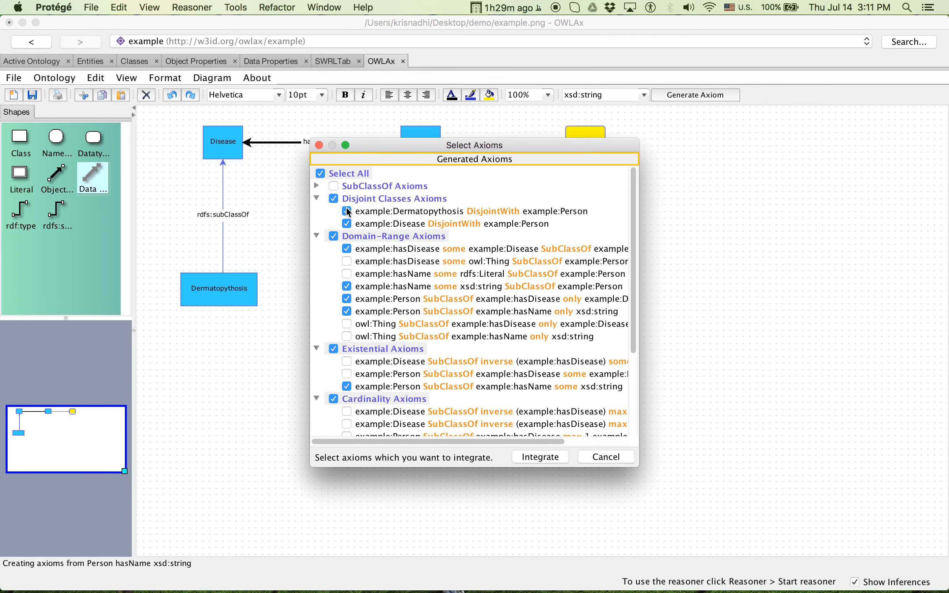
left_click(317, 185)
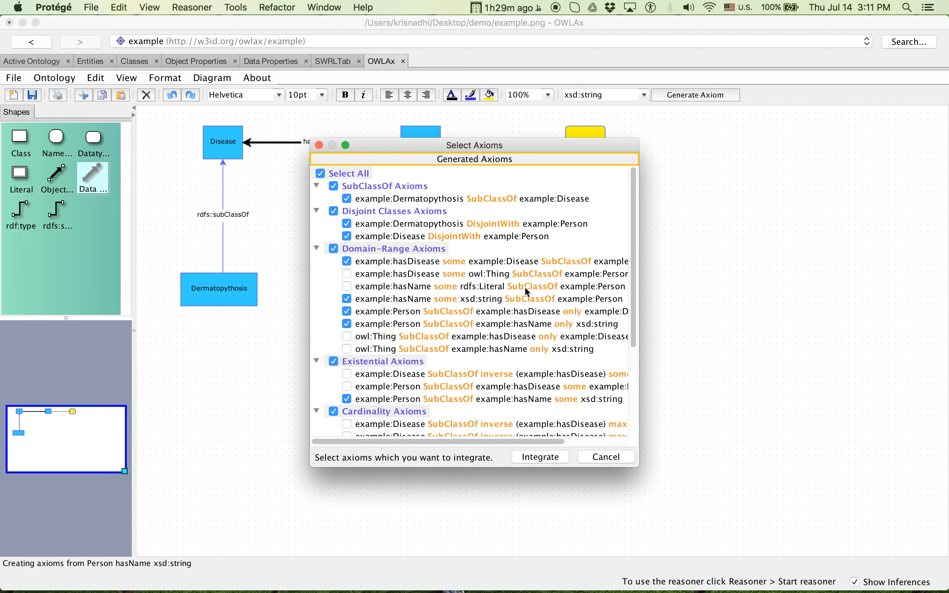
left_click(557, 457)
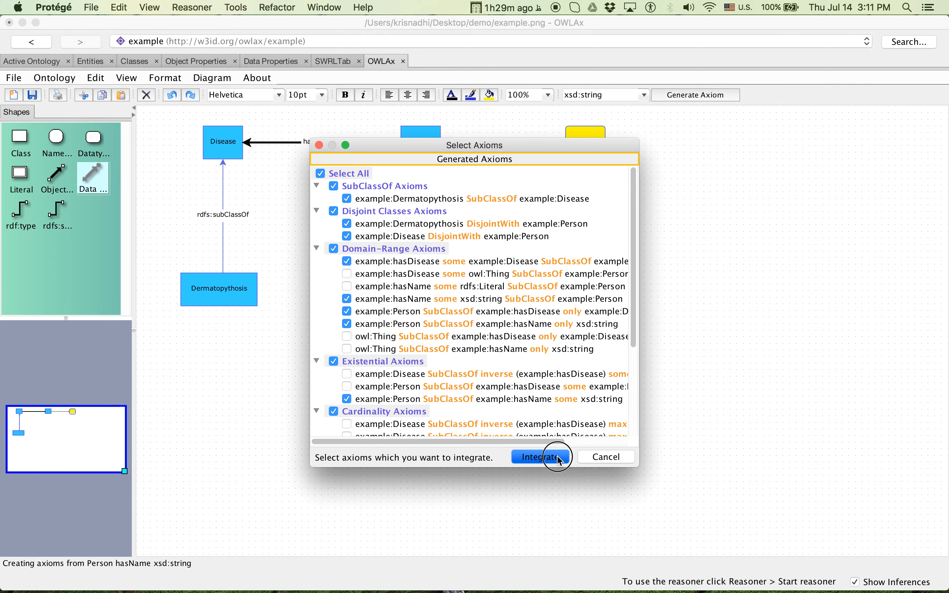
left_click(549, 319)
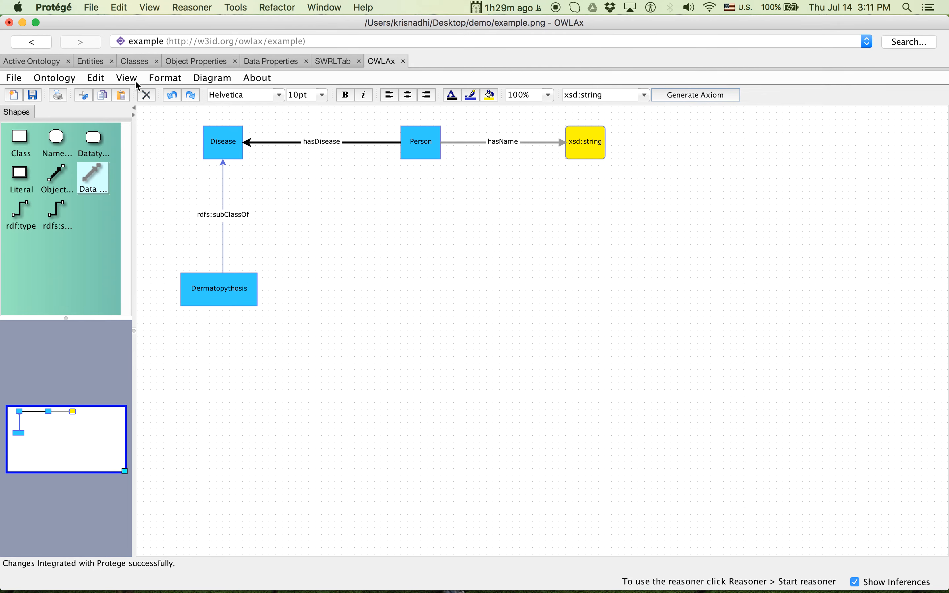
Step: Expand the class hierarchy among the ontology's entities and examine the descriptions of Disease and Person
left_click(94, 61)
left_click(10, 129)
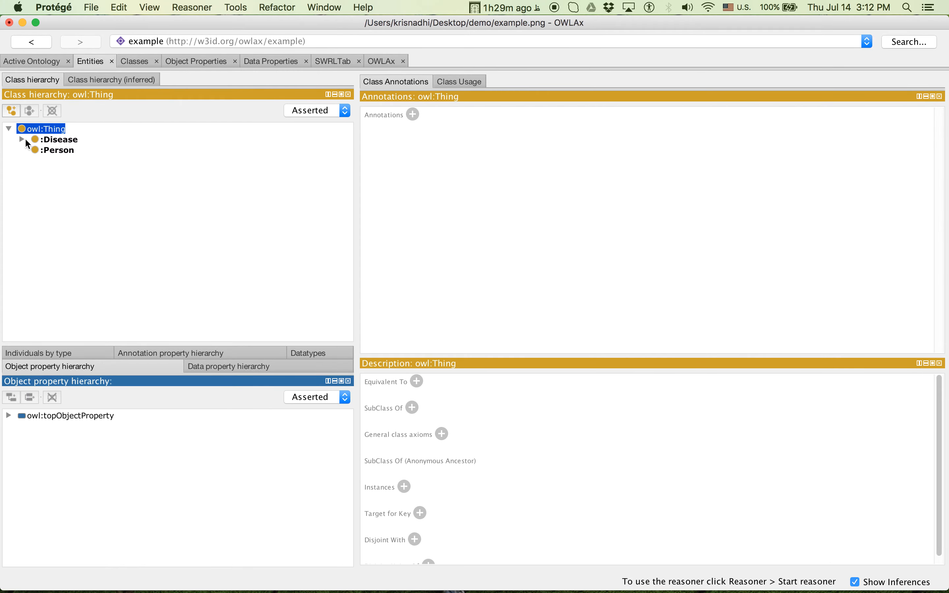
left_click(23, 140)
left_click(74, 149)
left_click(71, 140)
left_click(75, 151)
left_click(62, 162)
left_click(62, 141)
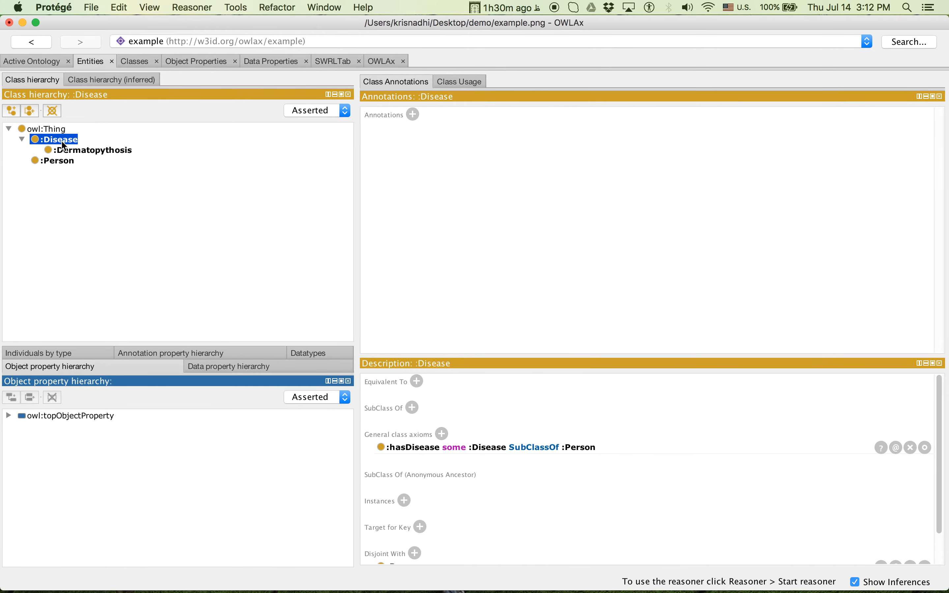
left_click(62, 161)
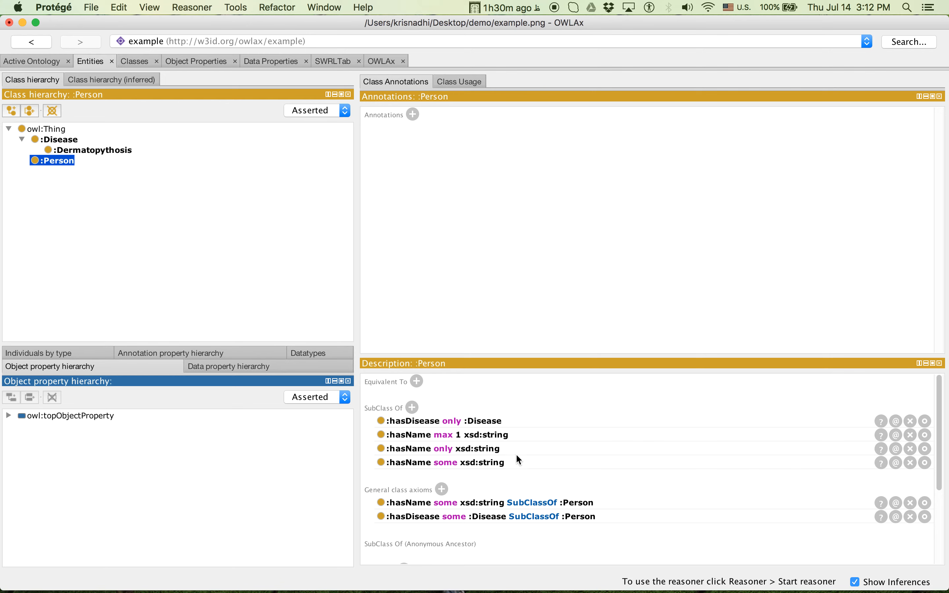
Step: Follow xsd:string from Person's general class axiom, locate it among the datatypes, and examine its usage
left_click(497, 505)
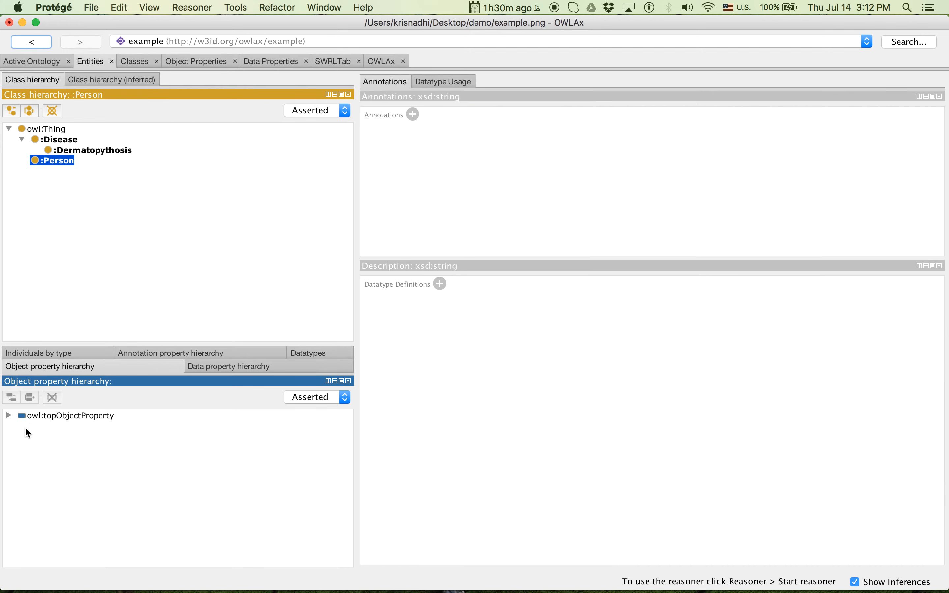
left_click(311, 353)
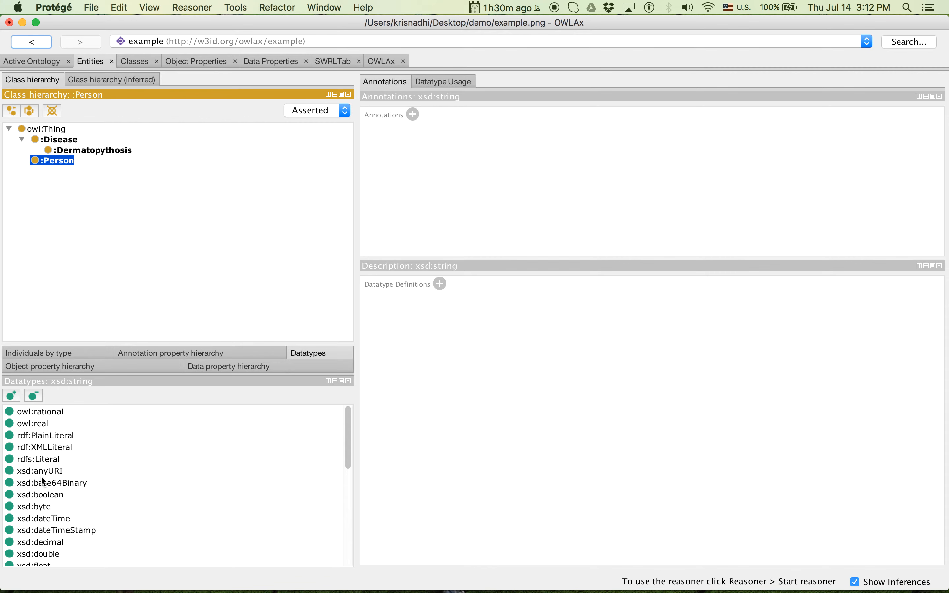
scroll(44, 524, "down", 10)
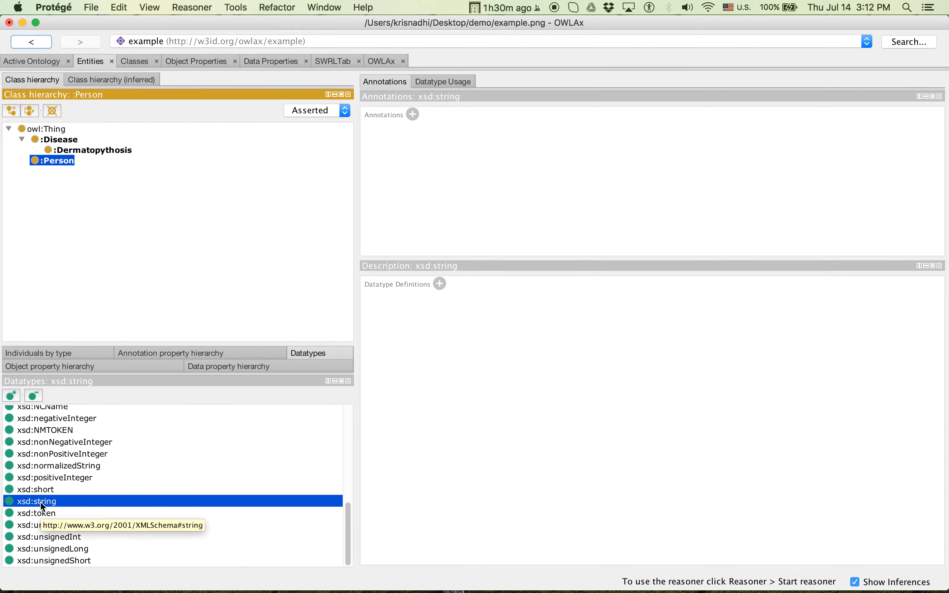
left_click(450, 82)
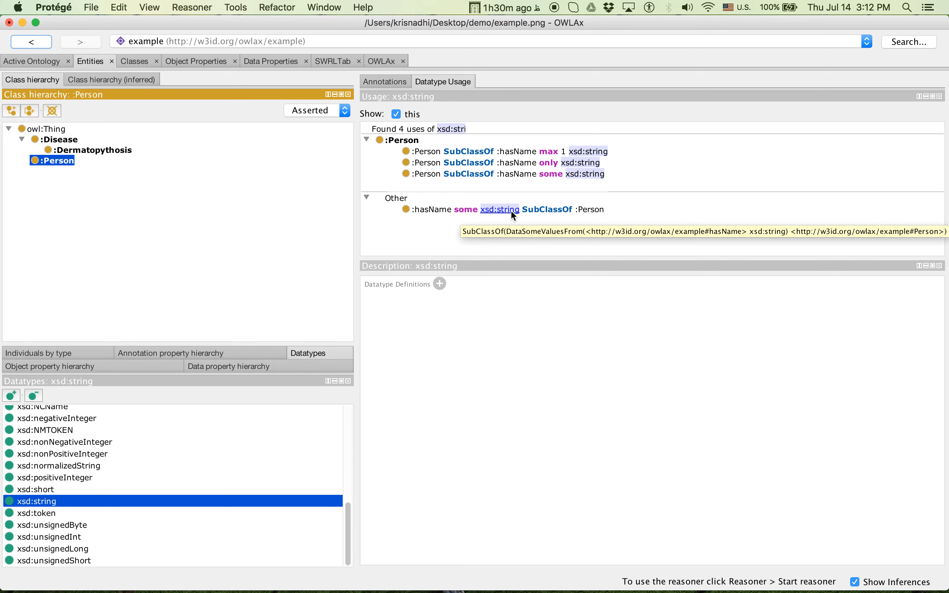
Step: Examine the RDF/XML rendering of the active ontology through its class definitions
left_click(53, 61)
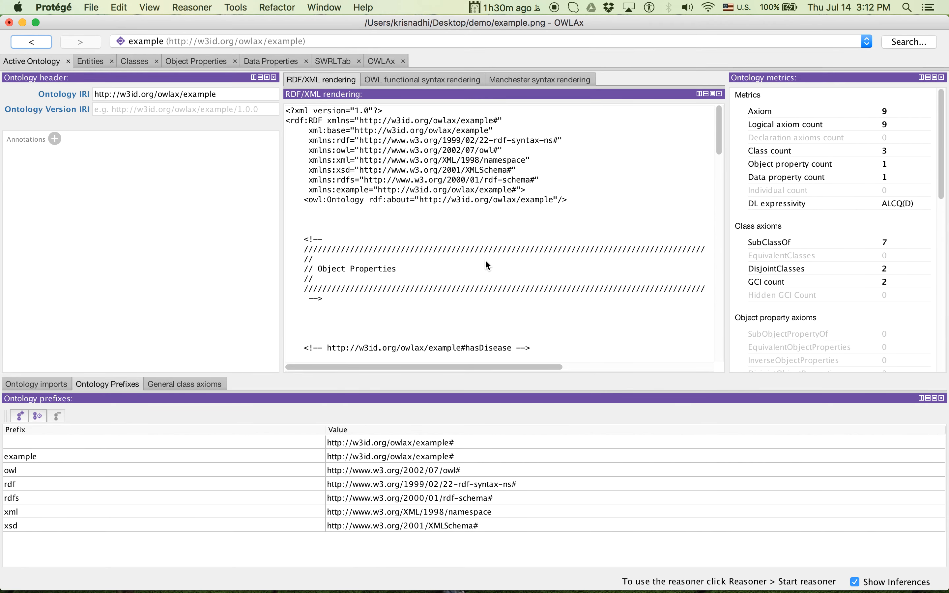
scroll(486, 261, "down", 10)
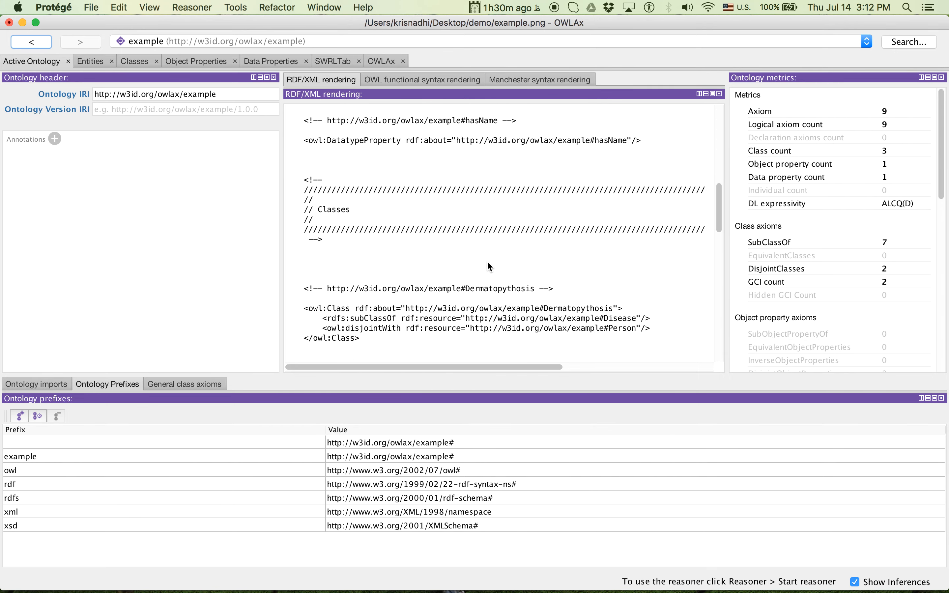
Step: Examine the Disease and Person class definitions in the RDF/XML rendering, through Person's hasDisease and hasName restrictions
scroll(487, 262, "down", 6)
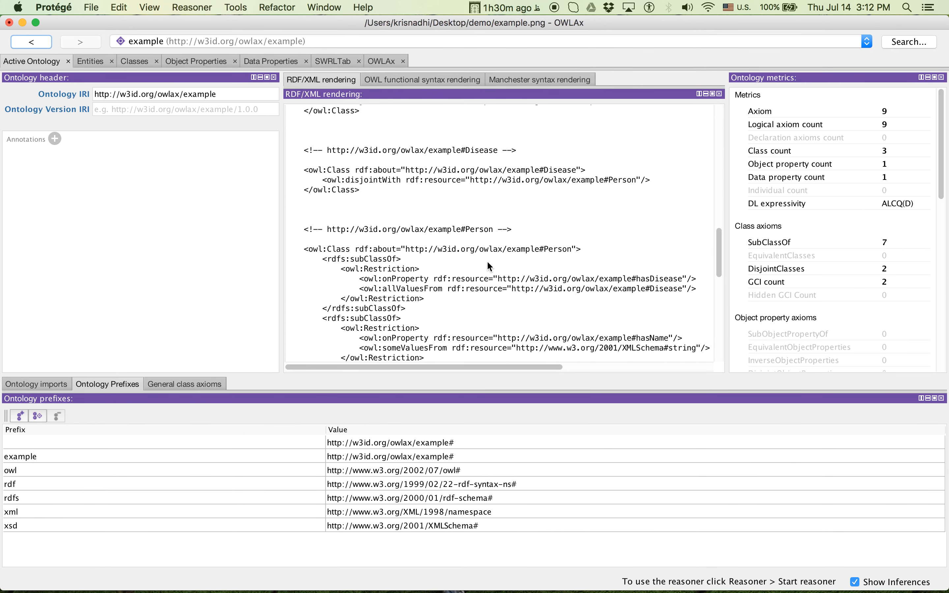
scroll(488, 266, "down", 5)
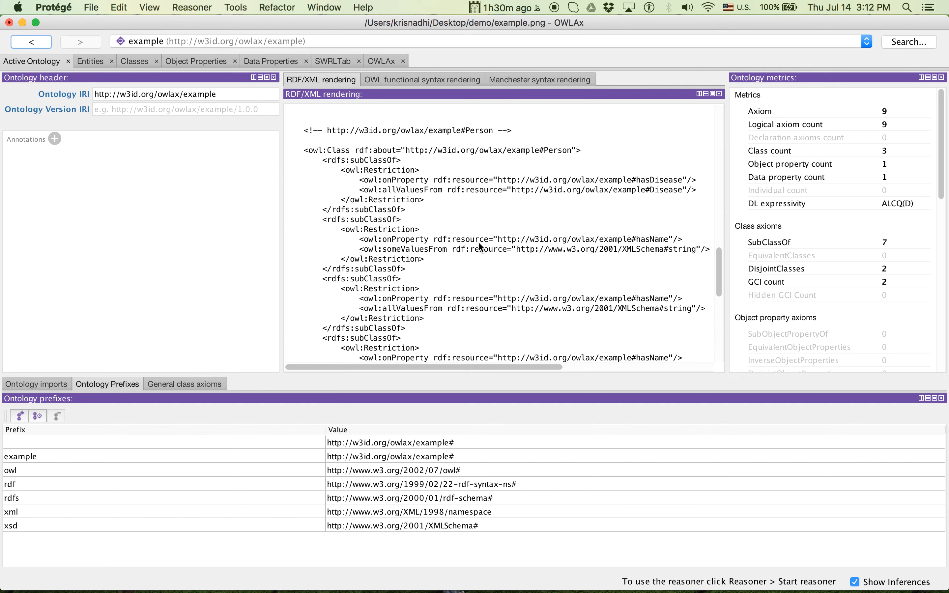
scroll(479, 244, "down", 5)
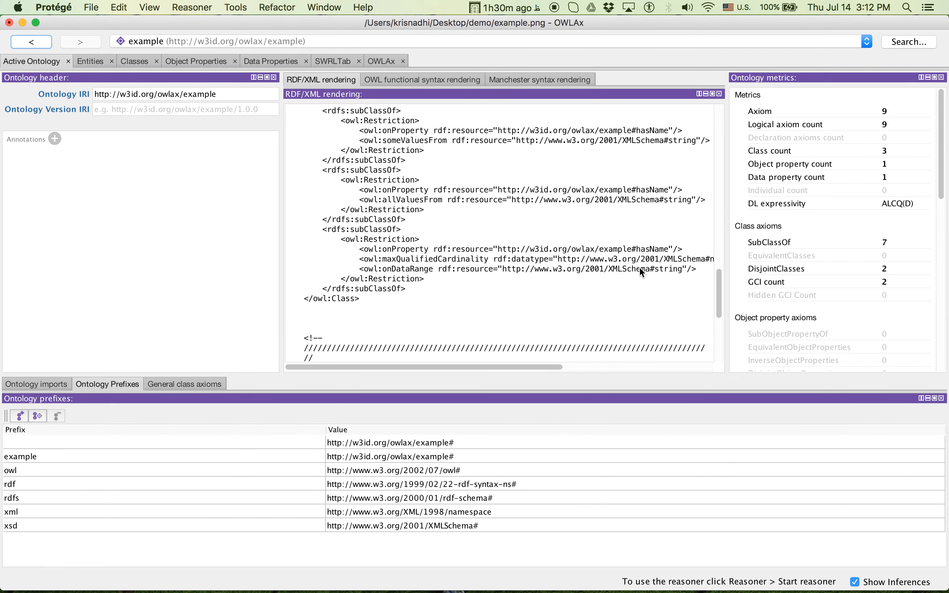
left_click(525, 243)
left_click_drag(478, 244, 631, 272)
left_click(631, 271)
Step: Return to the OWLAx diagram and point out the Literal and named individual shapes in the palette
left_click(379, 61)
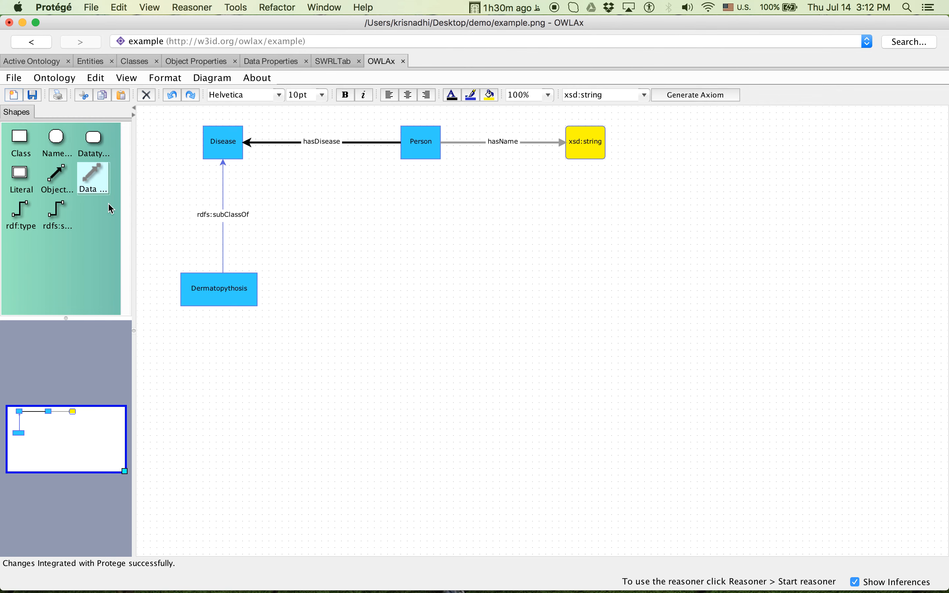
left_click(19, 175)
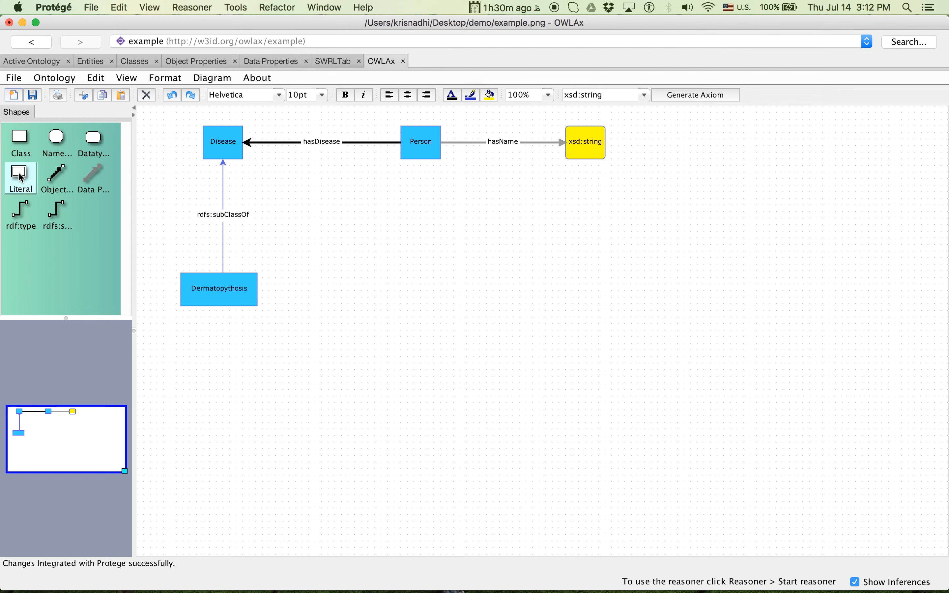
left_click(56, 142)
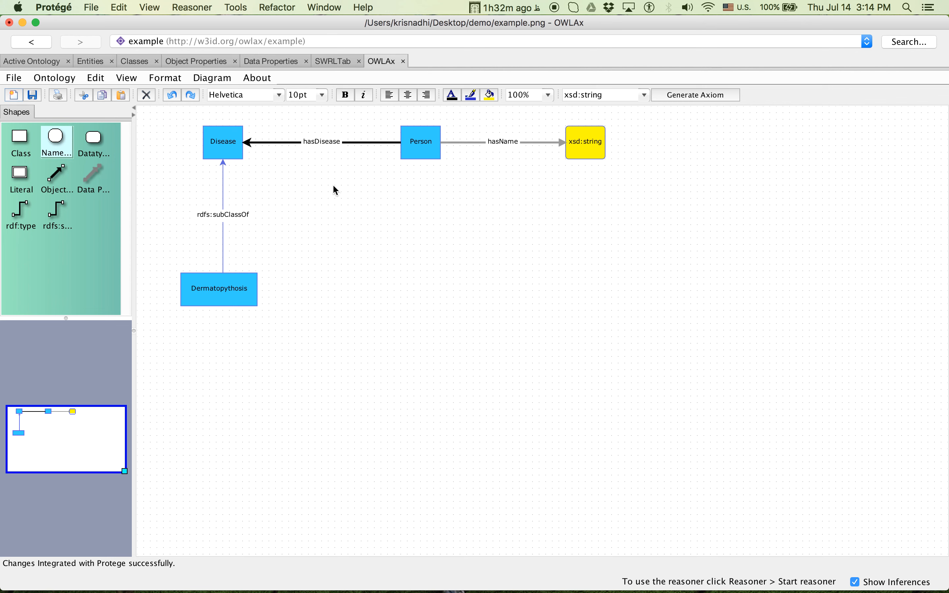
left_click(216, 80)
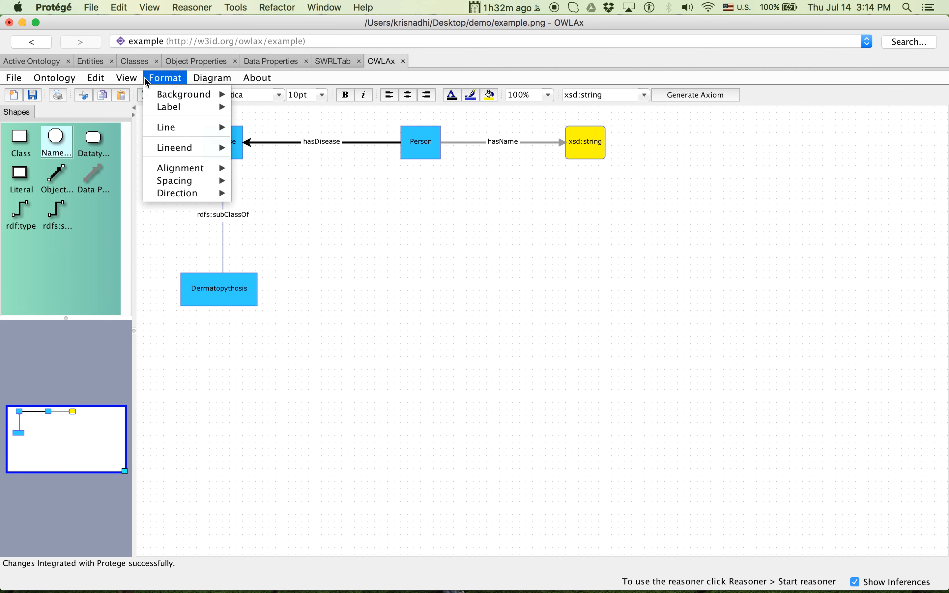
mouse_move(120, 86)
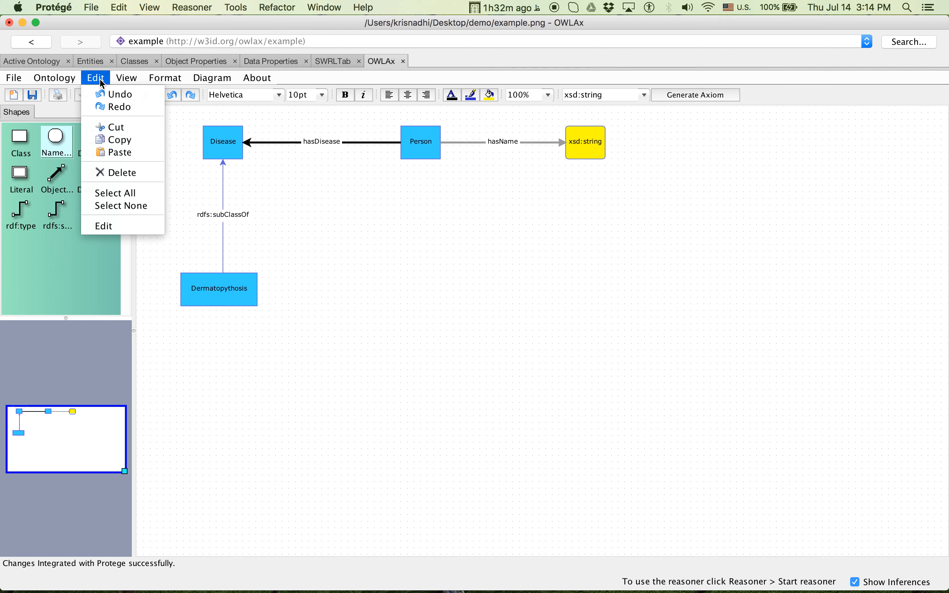
mouse_move(25, 82)
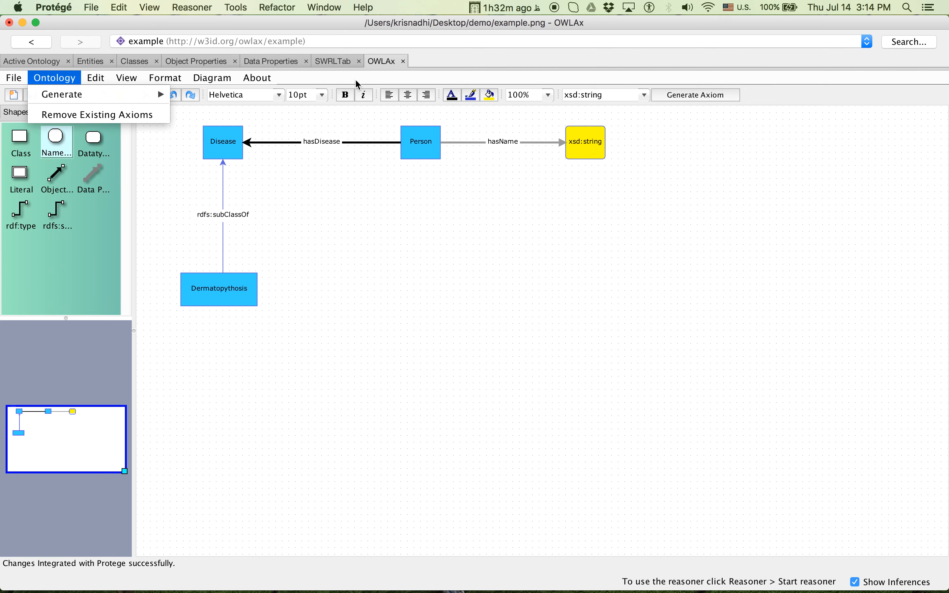